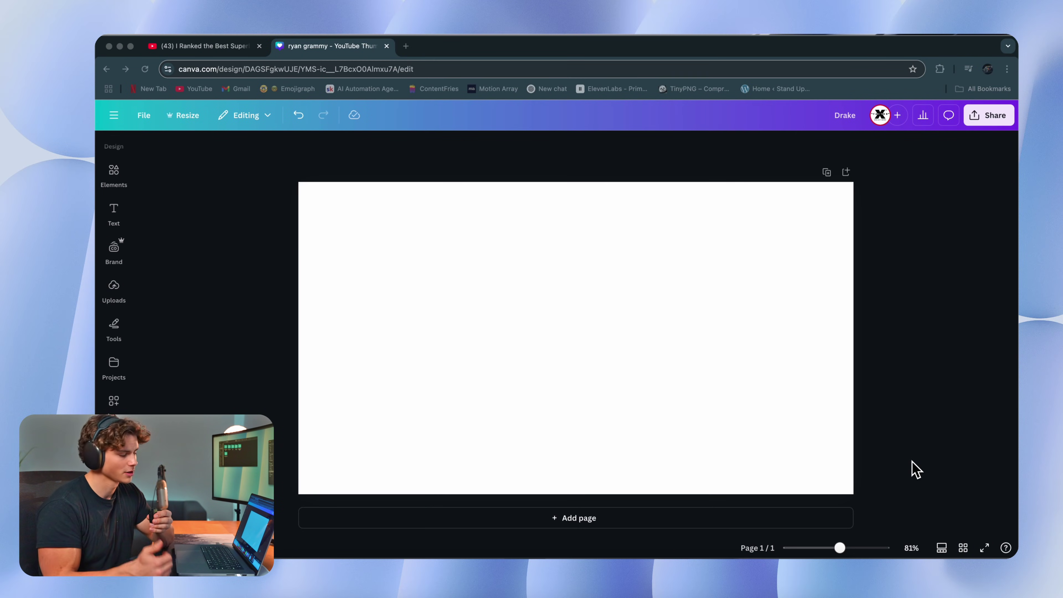
Step: Insert the uploaded photo of the performer with a microphone, remove its background, and enlarge it to nearly full canvas height
{"action": "left_click", "coordinate": [115, 291]}
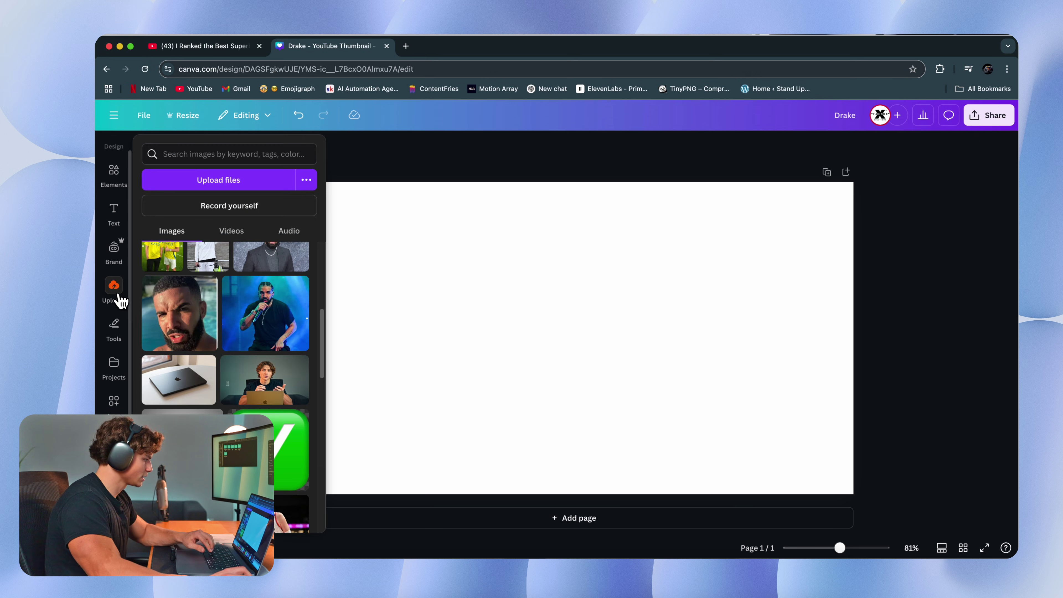
{"action": "left_click", "coordinate": [270, 317]}
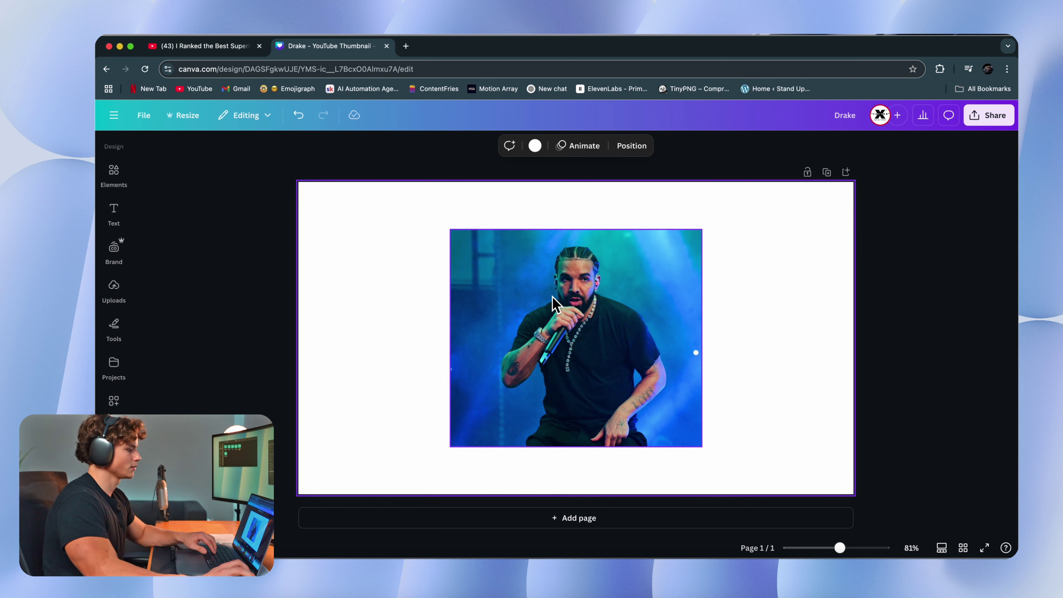
{"action": "left_click", "coordinate": [554, 304]}
{"action": "left_click", "coordinate": [428, 147]}
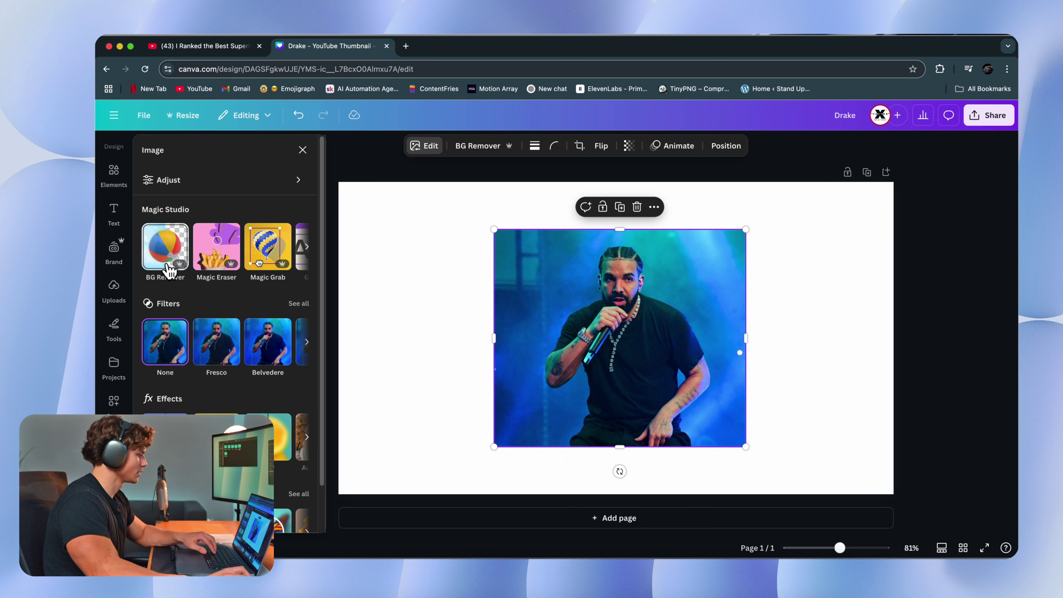
{"action": "left_click", "coordinate": [184, 270]}
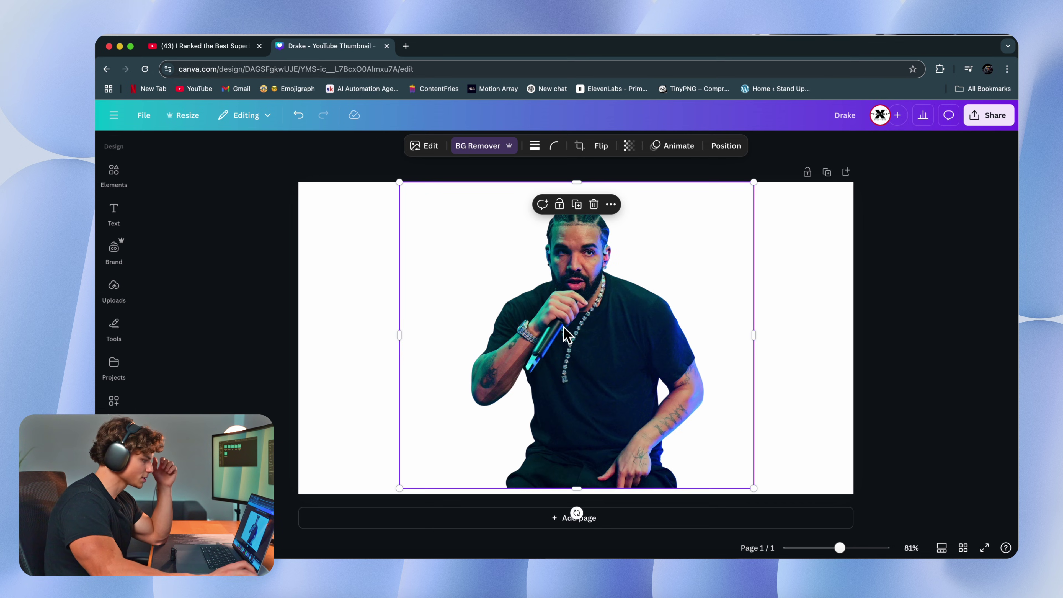
{"action": "left_click_drag", "start_coordinate": [587, 322], "coordinate": [578, 327]}
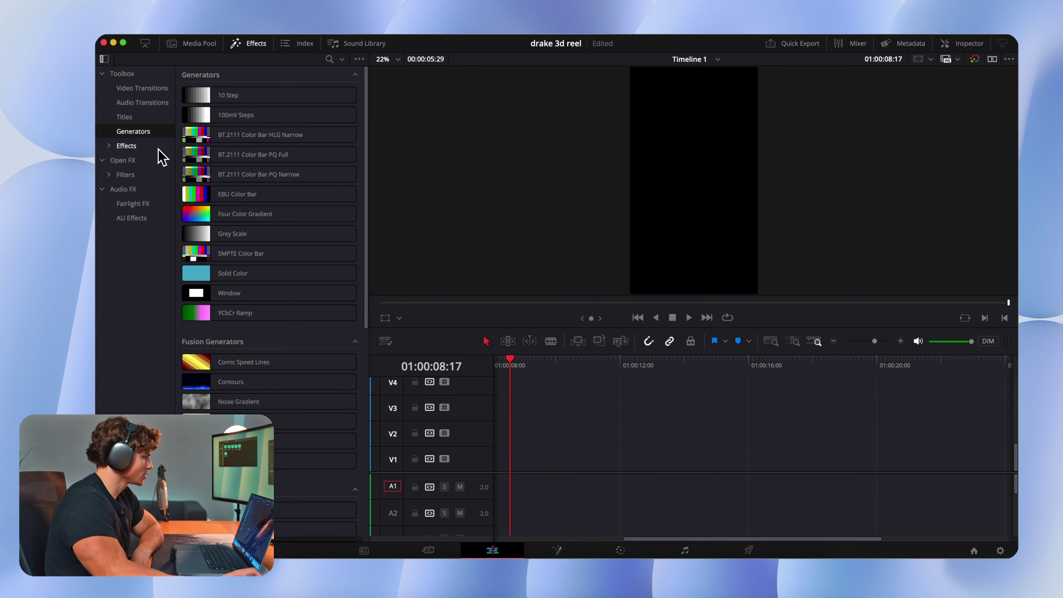
Step: In DaVinci Resolve, add a Solid Color generator to track V1 at the playhead and make it white
{"action": "left_click_drag", "start_coordinate": [268, 273], "coordinate": [514, 474]}
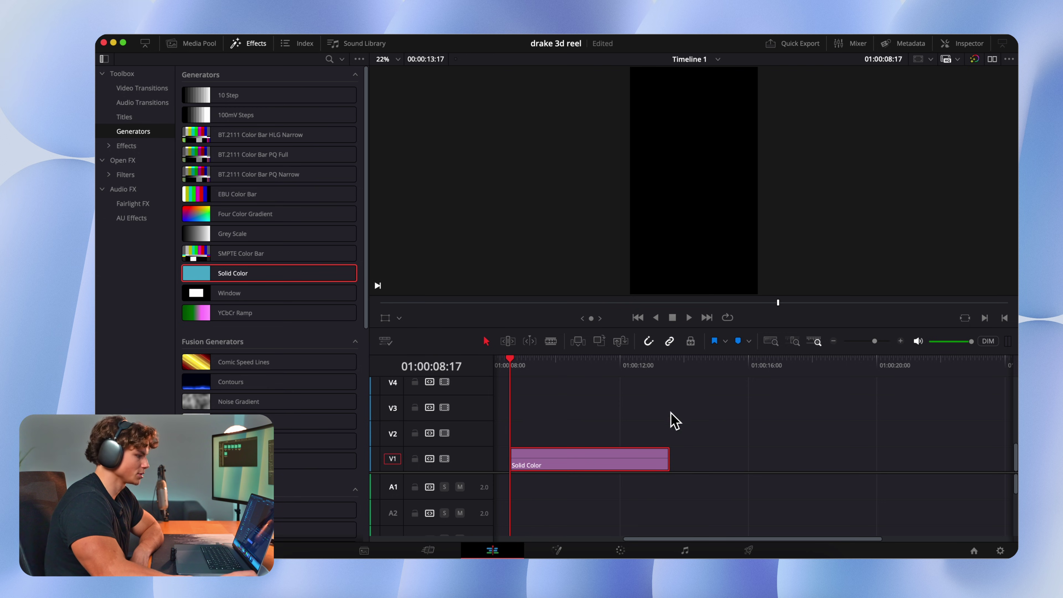
{"action": "left_click", "coordinate": [964, 43]}
{"action": "left_click", "coordinate": [879, 141]}
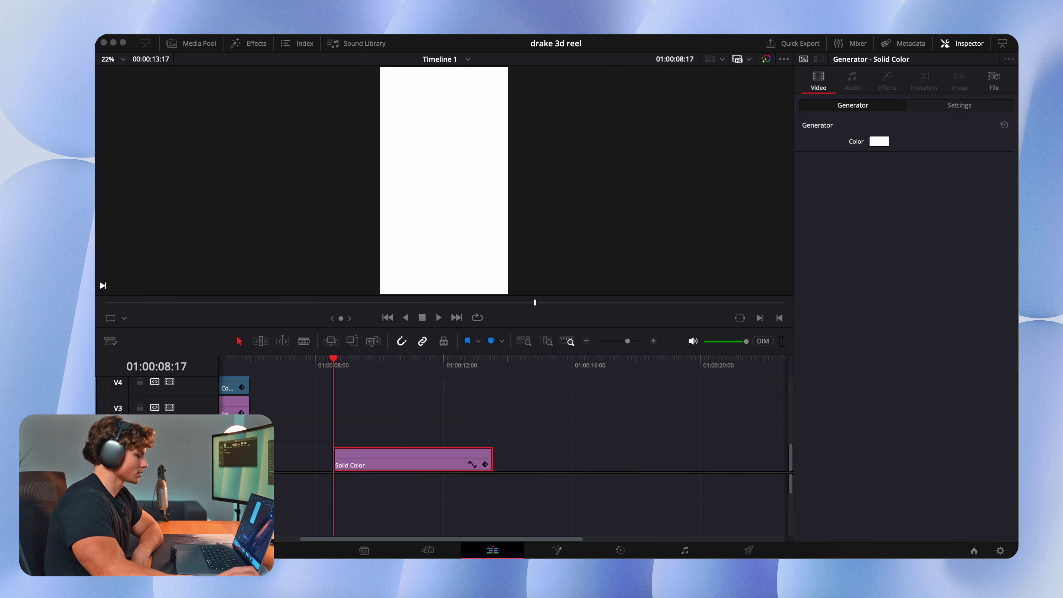
Step: Place drake.png on the track above the solid color, with zoom 0.740 and position X -25, Y -512
{"action": "left_click_drag", "start_coordinate": [419, 287], "coordinate": [392, 441]}
{"action": "left_click_drag", "start_coordinate": [892, 118], "coordinate": [874, 118]}
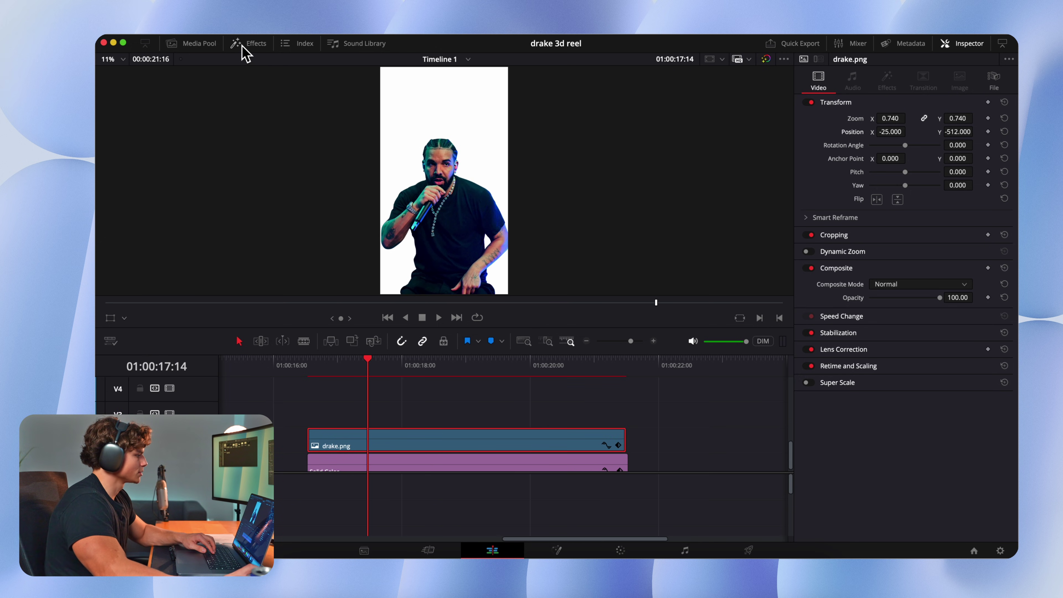
Step: Find the Fast Noise effect in Open FX and apply it to the drake.png clip
{"action": "left_click", "coordinate": [249, 44]}
{"action": "left_click", "coordinate": [126, 159]}
{"action": "left_click", "coordinate": [329, 59]}
{"action": "type", "text": "fast"}
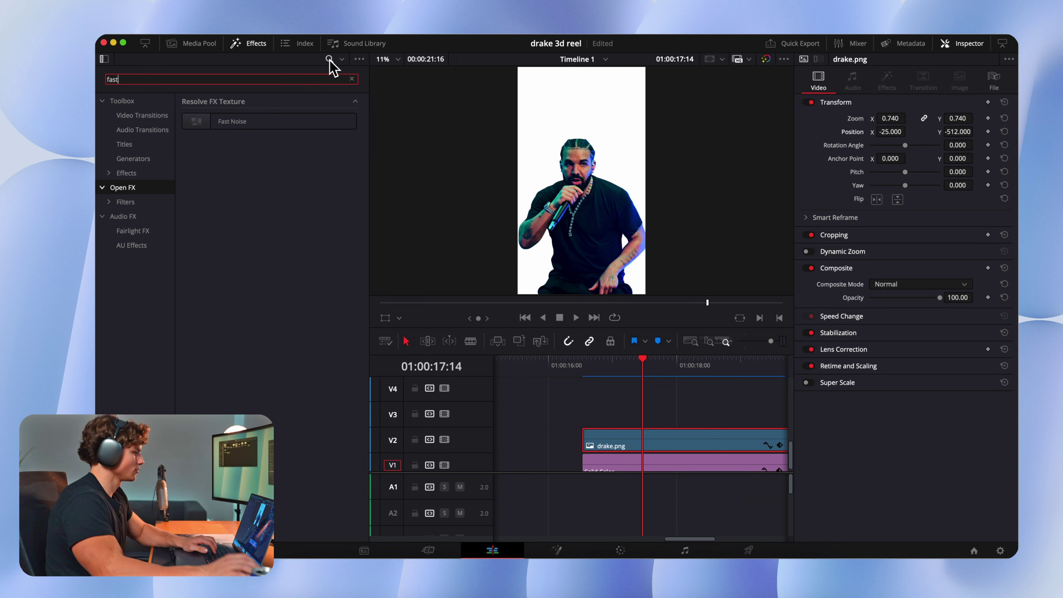
{"action": "left_click_drag", "start_coordinate": [299, 123], "coordinate": [645, 443]}
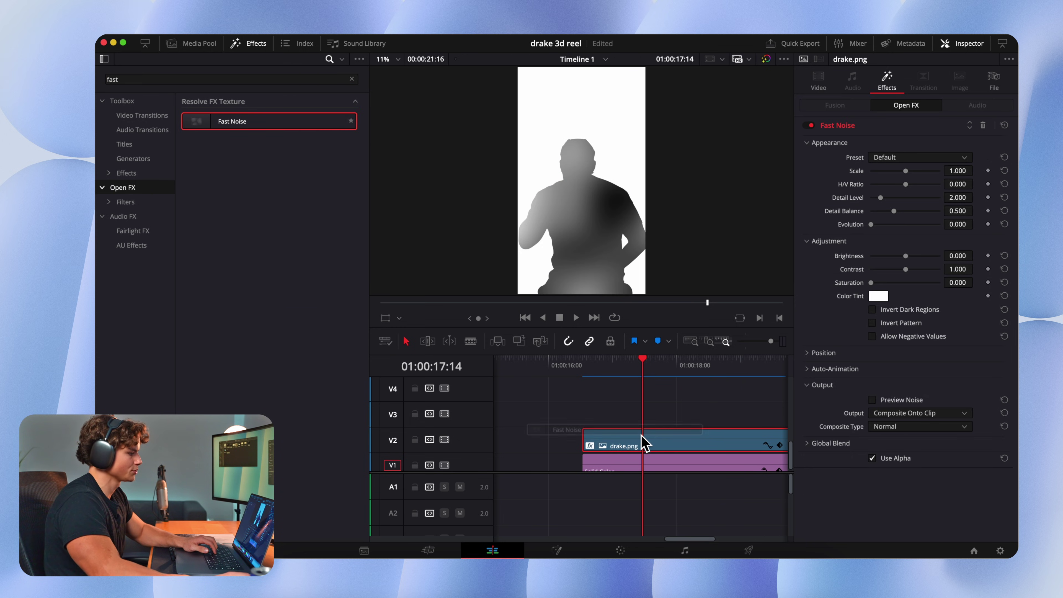
Step: Base Fast Noise on the Water Surface preset, set scale to 1.566 and contrast to 0.140, and play the result
{"action": "left_click", "coordinate": [898, 159]}
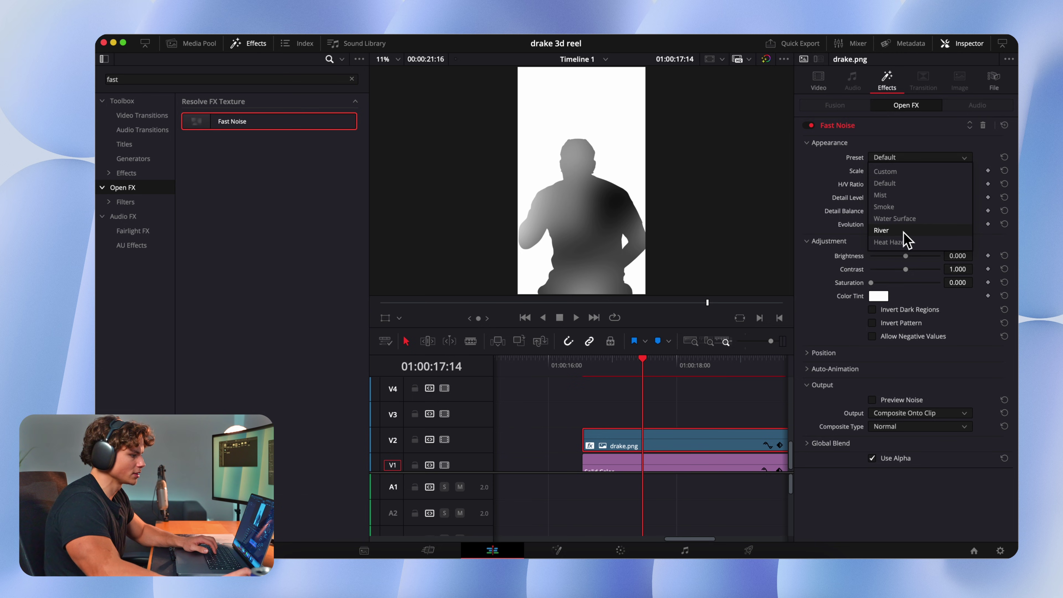
{"action": "left_click", "coordinate": [895, 218]}
{"action": "left_click_drag", "start_coordinate": [920, 174], "coordinate": [926, 176]}
{"action": "left_click_drag", "start_coordinate": [899, 272], "coordinate": [878, 277]}
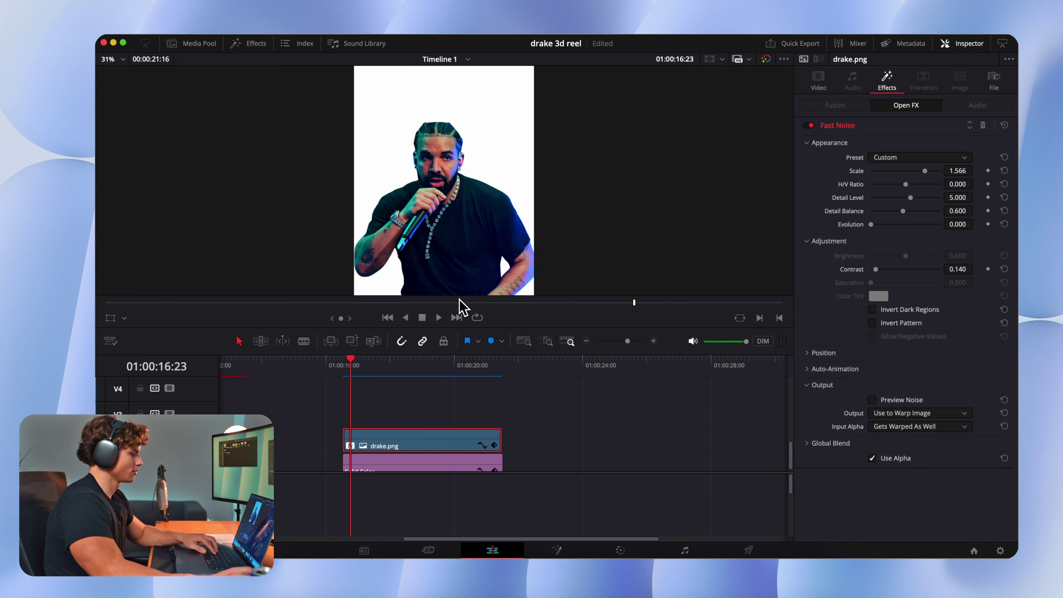
{"action": "left_click", "coordinate": [439, 318]}
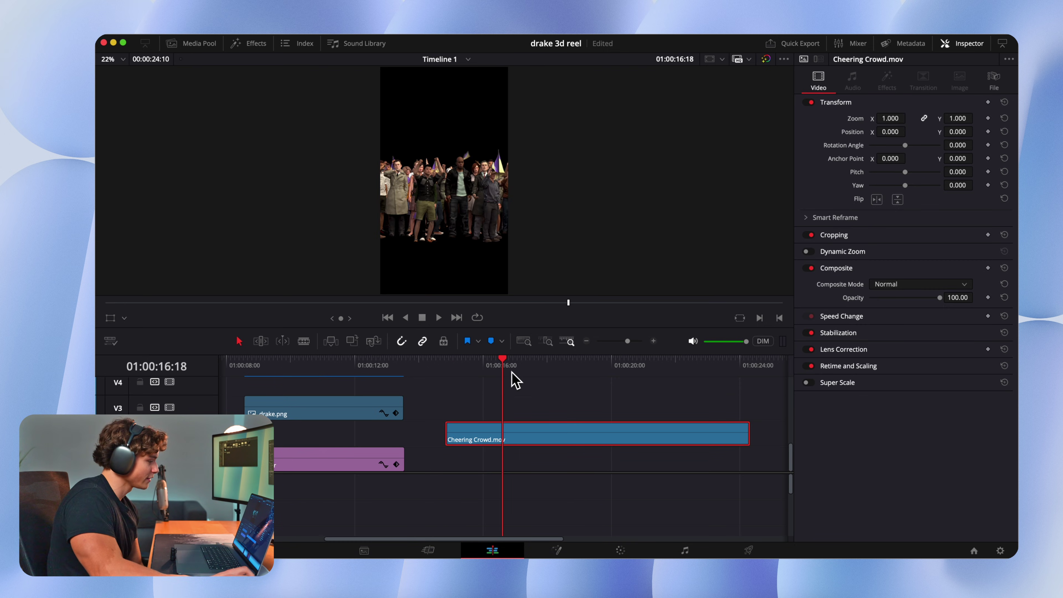
Step: Move Cheering Crowd.mov beneath drake.png, with zoom 1.070 and position Y -825
{"action": "mouse_move", "coordinate": [512, 373]}
{"action": "left_mouse_down"}
{"action": "mouse_move", "coordinate": [475, 372]}
{"action": "mouse_move", "coordinate": [517, 372]}
{"action": "mouse_move", "coordinate": [488, 370]}
{"action": "mouse_move", "coordinate": [501, 372]}
{"action": "left_mouse_up"}
{"action": "left_click_drag", "start_coordinate": [565, 444], "coordinate": [364, 440]}
{"action": "left_click", "coordinate": [327, 365]}
{"action": "left_click", "coordinate": [485, 368]}
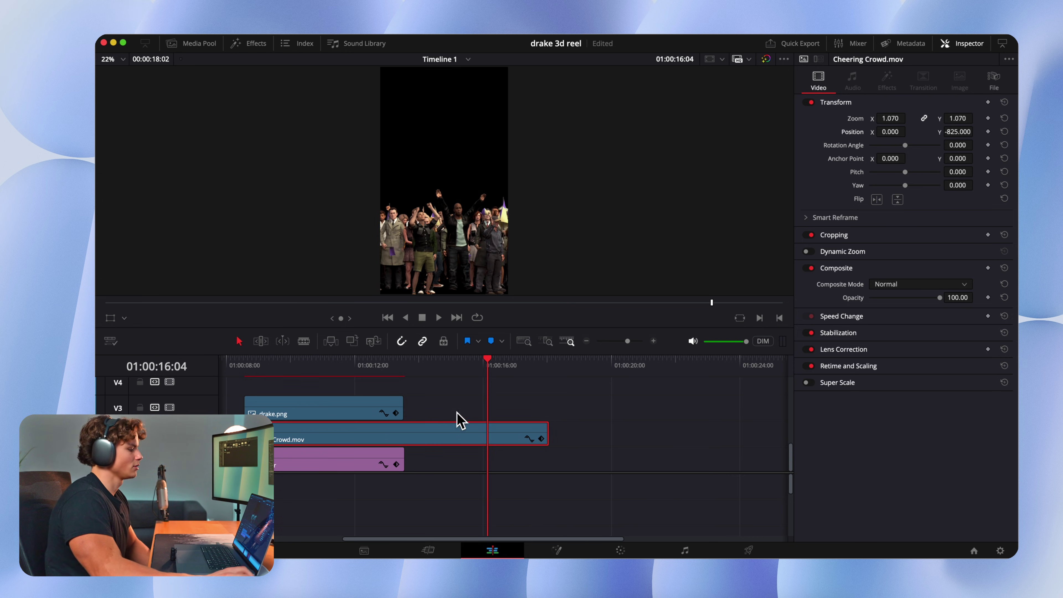
Step: Reduce the saturation of the Cheering Crowd.mov clip in the color grade to make it black and white
{"action": "left_click", "coordinate": [635, 555]}
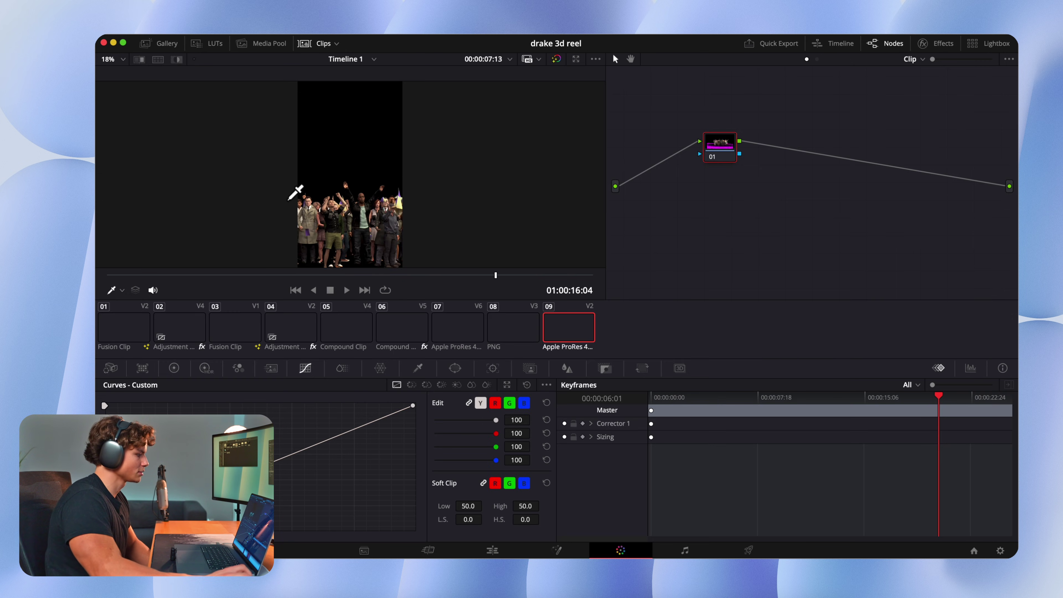
{"action": "left_click", "coordinate": [174, 368]}
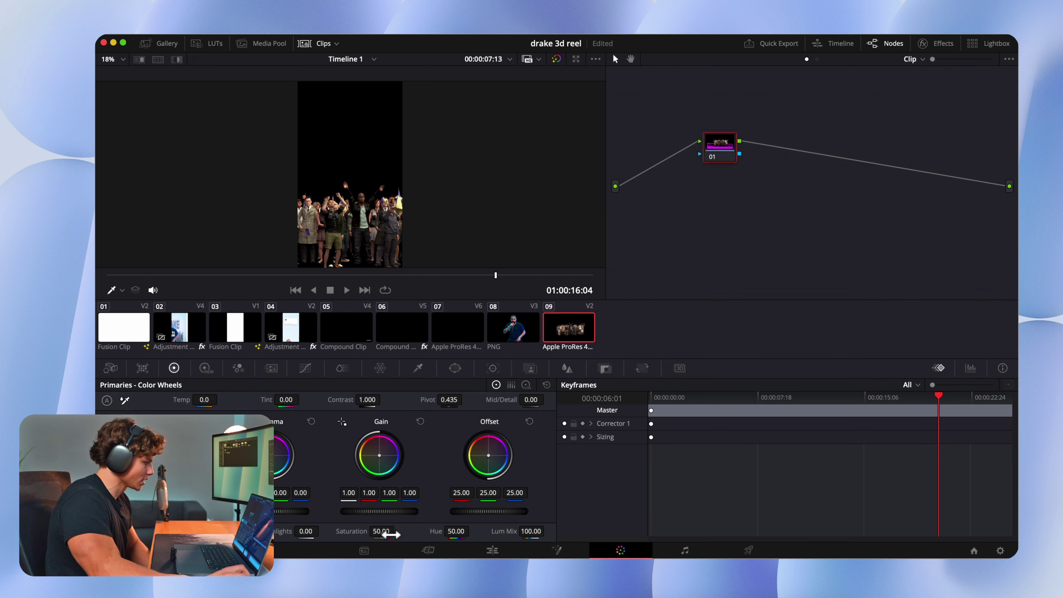
{"action": "left_click_drag", "start_coordinate": [389, 534], "coordinate": [366, 534]}
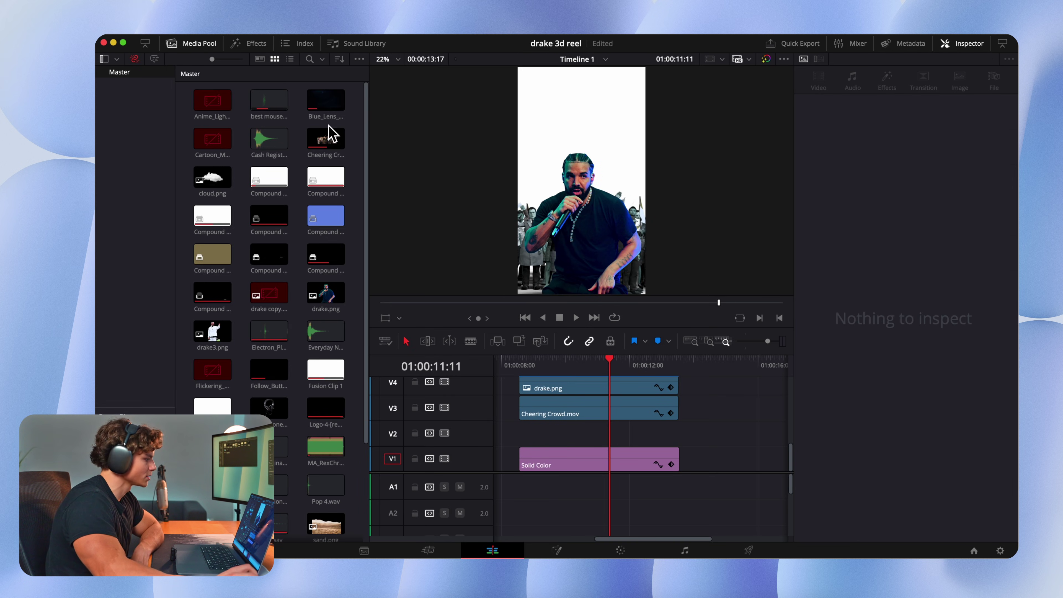
Step: Place the blue lens flares clip on V2 beneath the crowd, aligned with the solid color, using Hardlight composite mode and reduced opacity
{"action": "left_click_drag", "start_coordinate": [328, 104], "coordinate": [643, 445]}
{"action": "left_click_drag", "start_coordinate": [643, 445], "coordinate": [643, 444]}
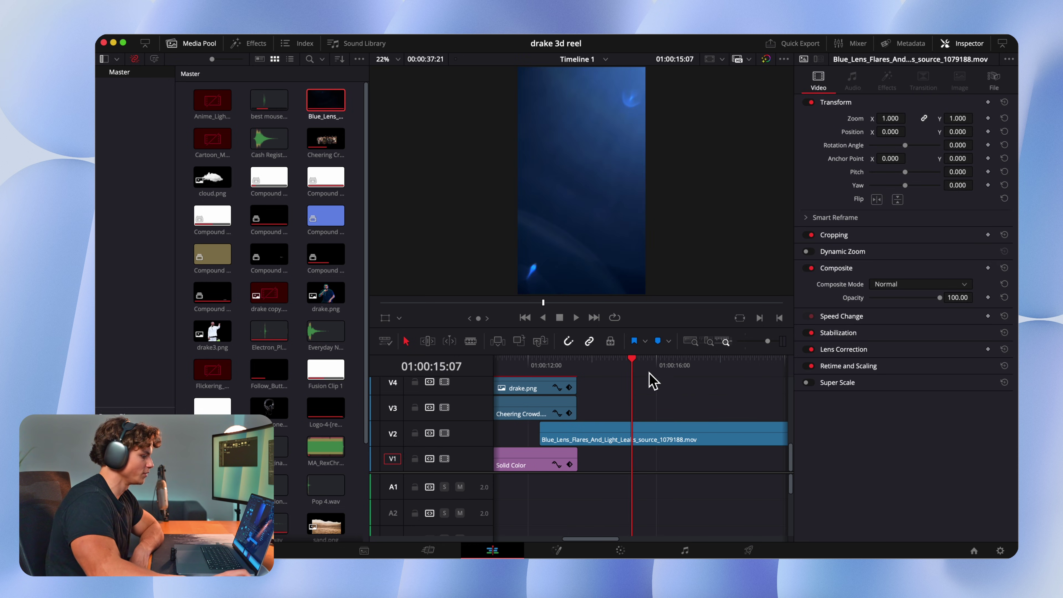
{"action": "left_click_drag", "start_coordinate": [630, 359], "coordinate": [615, 385]}
{"action": "scroll", "coordinate": [619, 390], "scroll_direction": "left", "scroll_amount": 4}
{"action": "left_click_drag", "start_coordinate": [715, 435], "coordinate": [602, 453]}
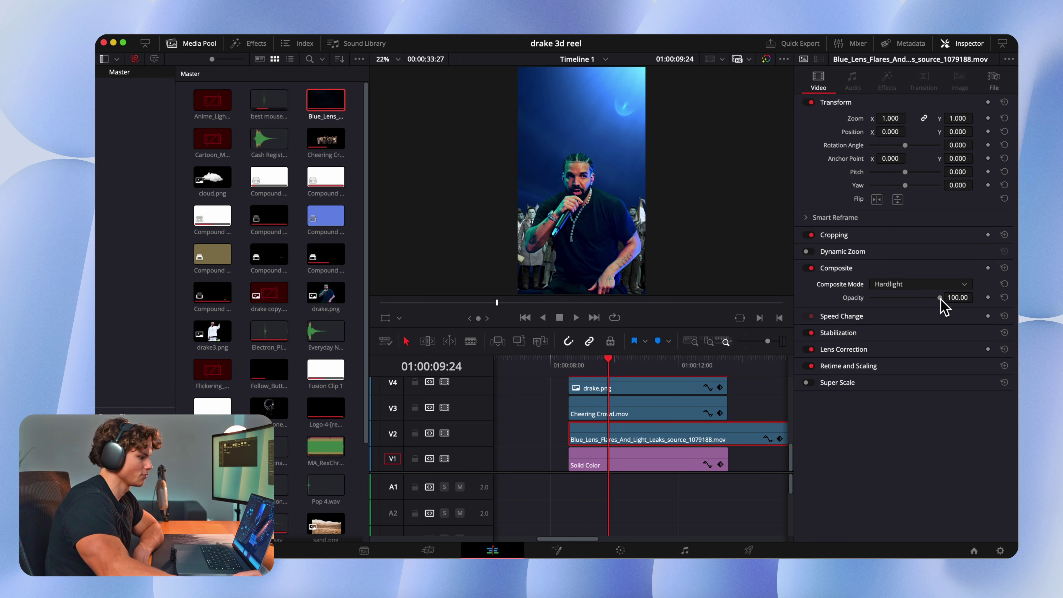
{"action": "left_click_drag", "start_coordinate": [940, 298], "coordinate": [891, 309]}
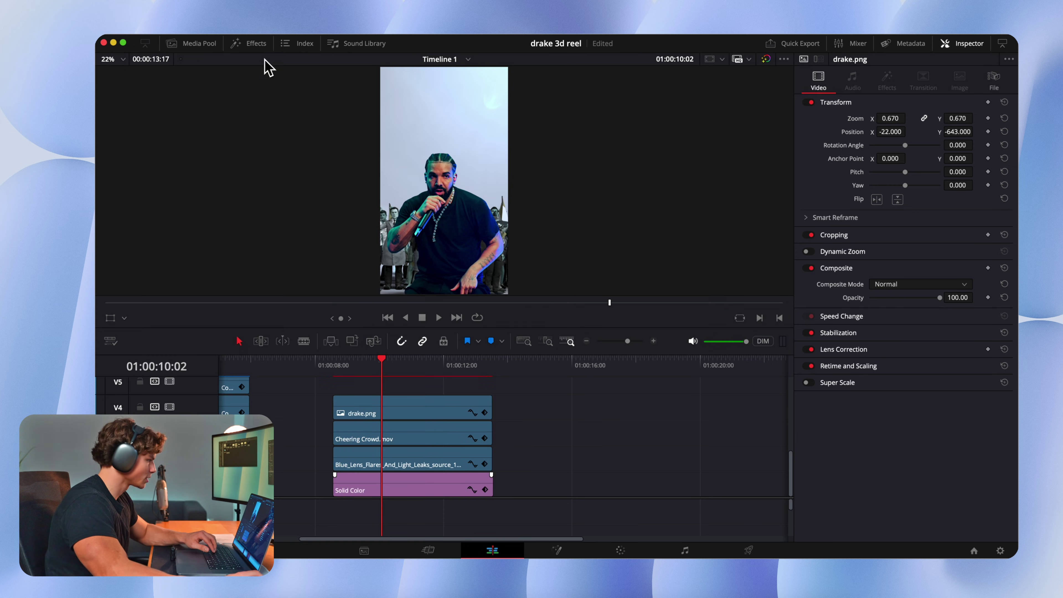
Step: Apply Gaussian Blur to the Cheering Crowd.mov clip and reduce the blur strength
{"action": "left_click", "coordinate": [254, 44]}
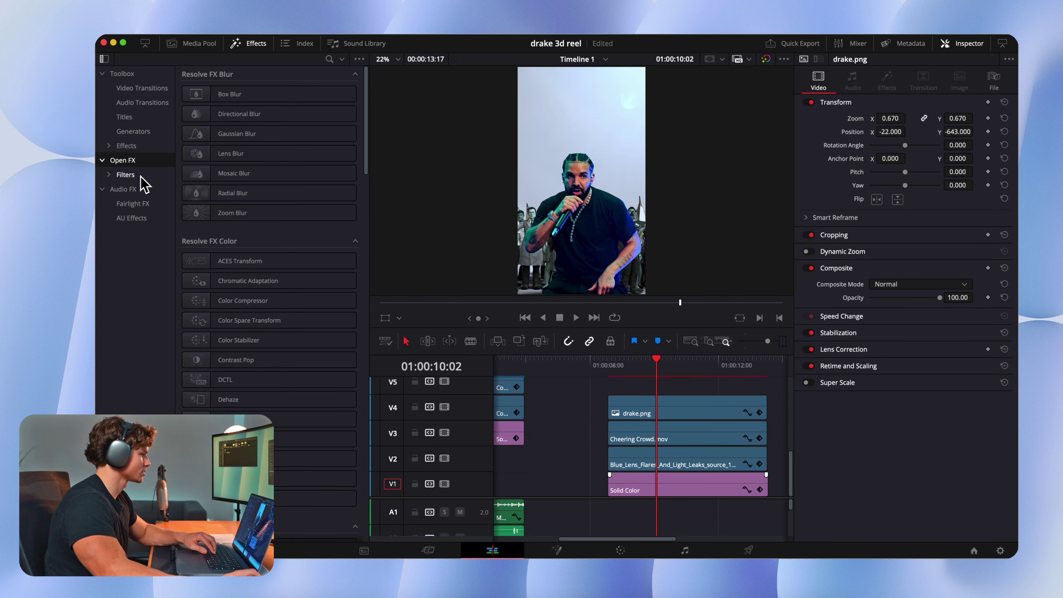
{"action": "left_click_drag", "start_coordinate": [278, 135], "coordinate": [675, 440]}
{"action": "left_click_drag", "start_coordinate": [901, 159], "coordinate": [890, 160]}
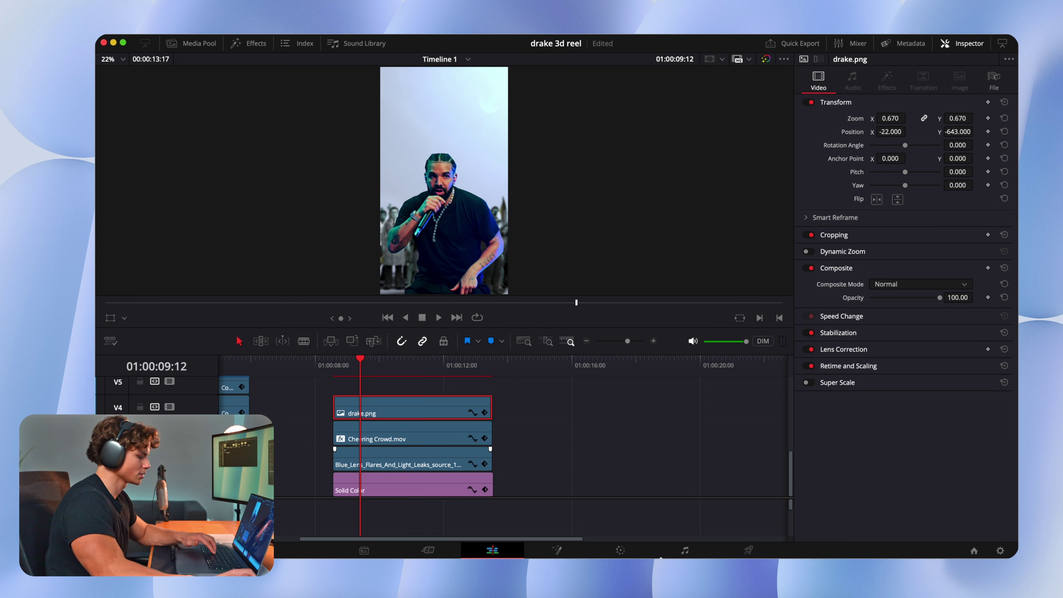
Step: Adjust the Lift of the drake.png clip in its color grade and return to the edit timeline
{"action": "left_click", "coordinate": [631, 556]}
{"action": "left_click_drag", "start_coordinate": [161, 511], "coordinate": [155, 511]}
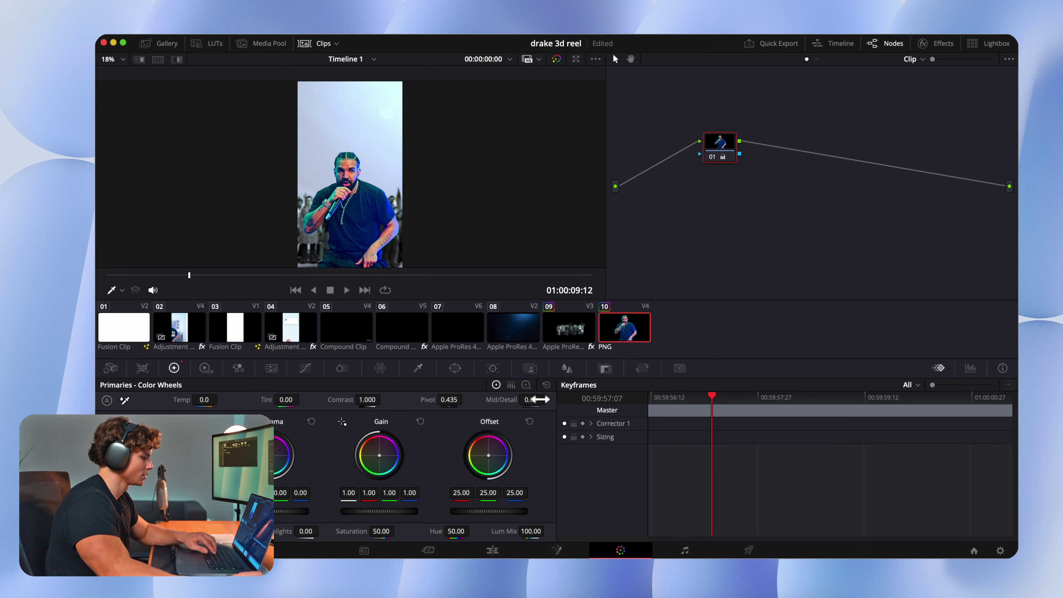
{"action": "key", "text": "shift+4"}
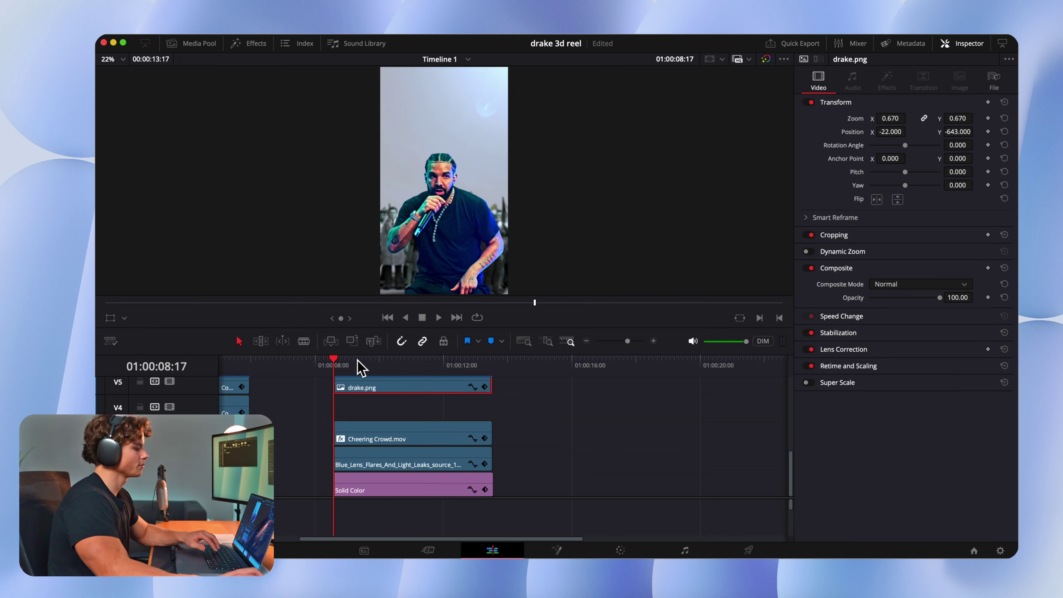
Step: Add a Text+ title between drake.png and the crowd clip, reading DRAKE at size 0.4488
{"action": "left_click", "coordinate": [250, 44]}
{"action": "left_click", "coordinate": [127, 117]}
{"action": "left_click_drag", "start_coordinate": [251, 193], "coordinate": [615, 415]}
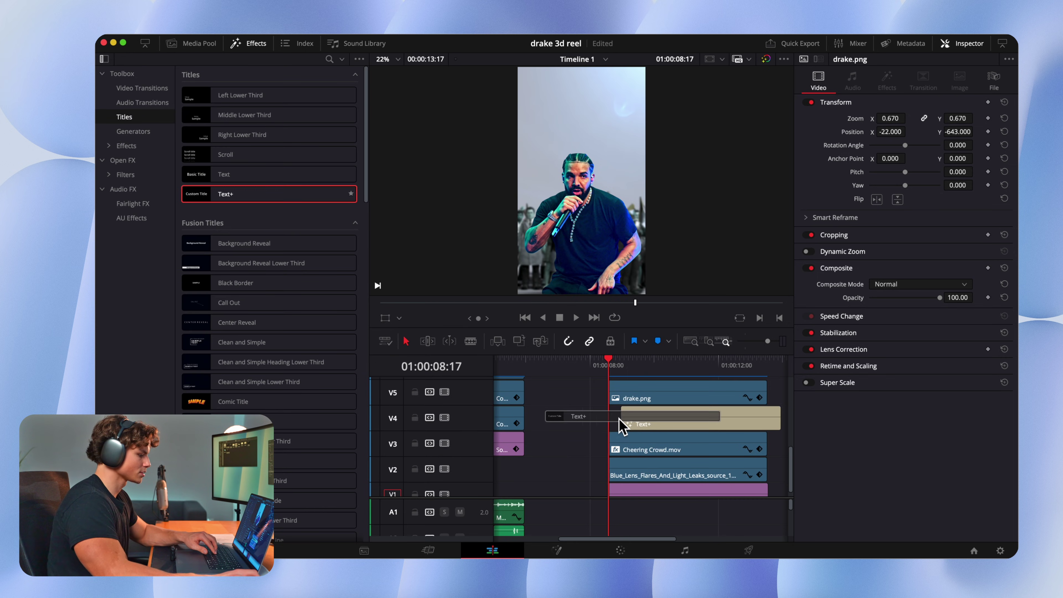
{"action": "left_click_drag", "start_coordinate": [893, 292], "coordinate": [943, 303]}
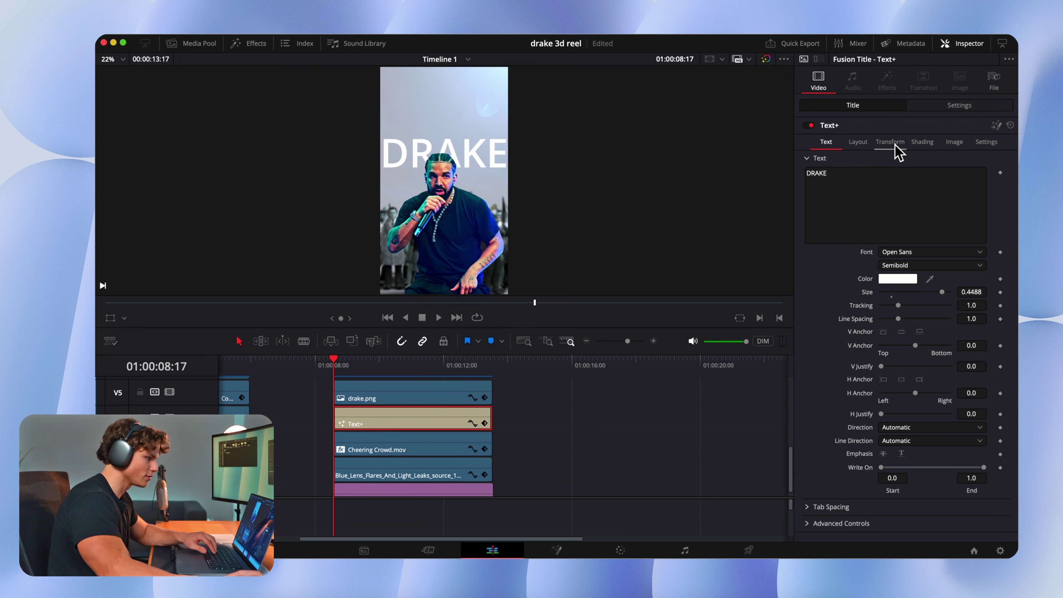
Step: Stretch the DRAKE title's characters vertically and set its font to Paralucent Condensed Heavy Italic at size 0.3988
{"action": "left_click", "coordinate": [890, 142]}
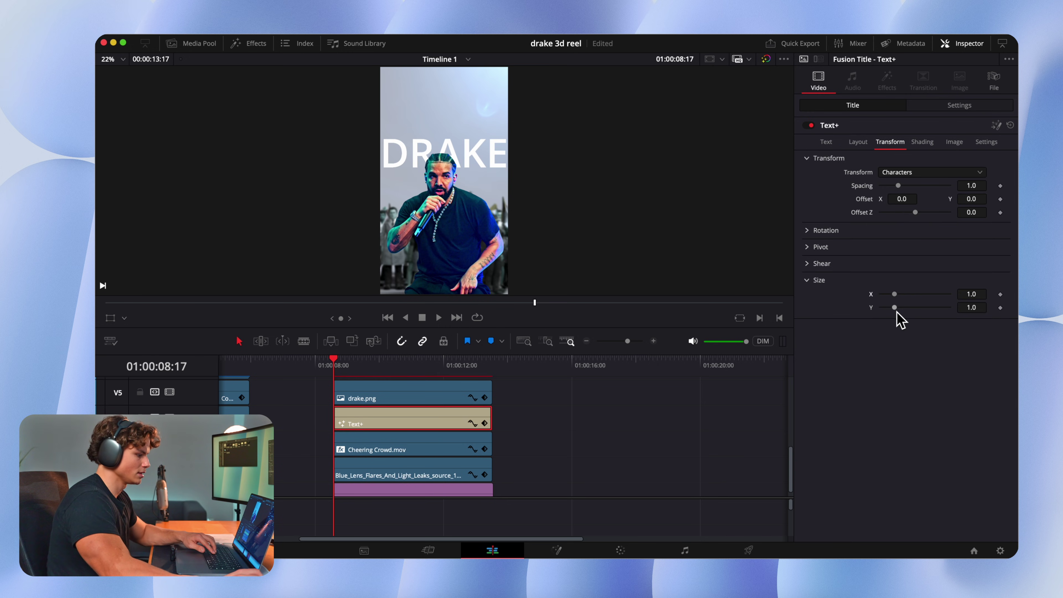
{"action": "left_click_drag", "start_coordinate": [896, 311], "coordinate": [914, 314]}
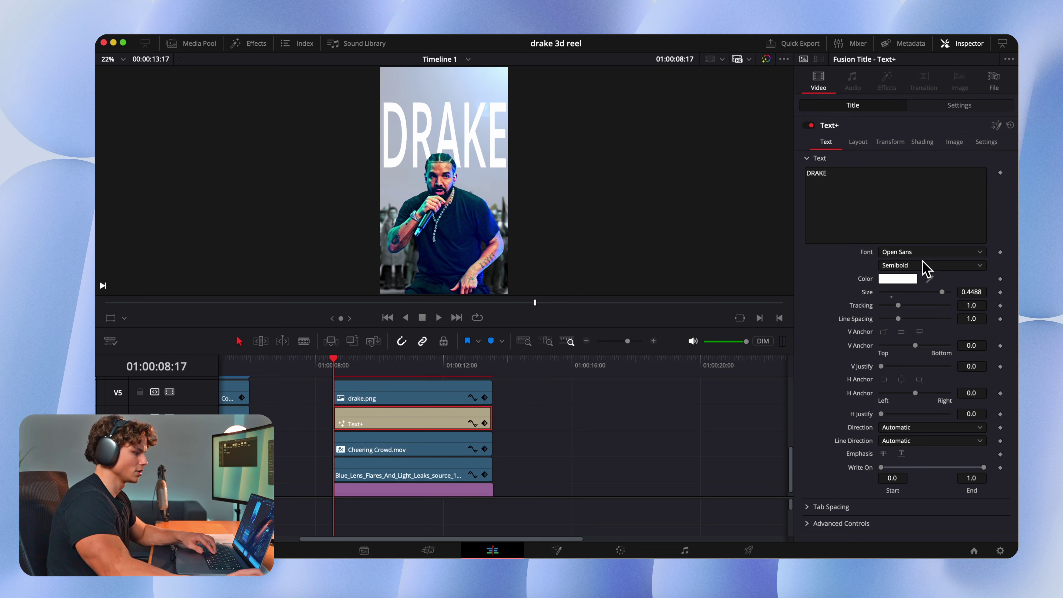
{"action": "left_click", "coordinate": [918, 252]}
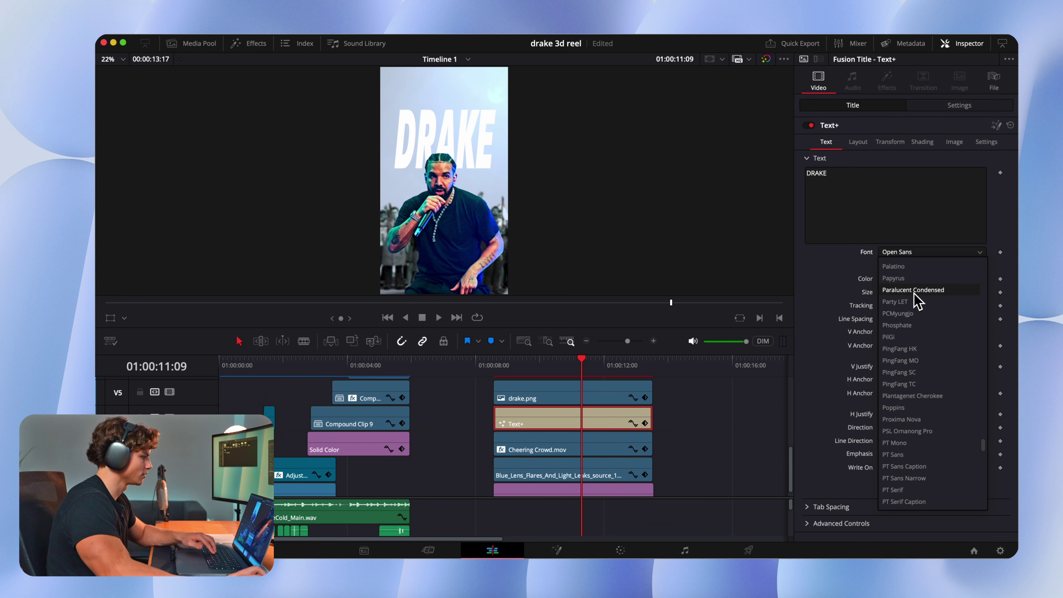
{"action": "left_click", "coordinate": [914, 290]}
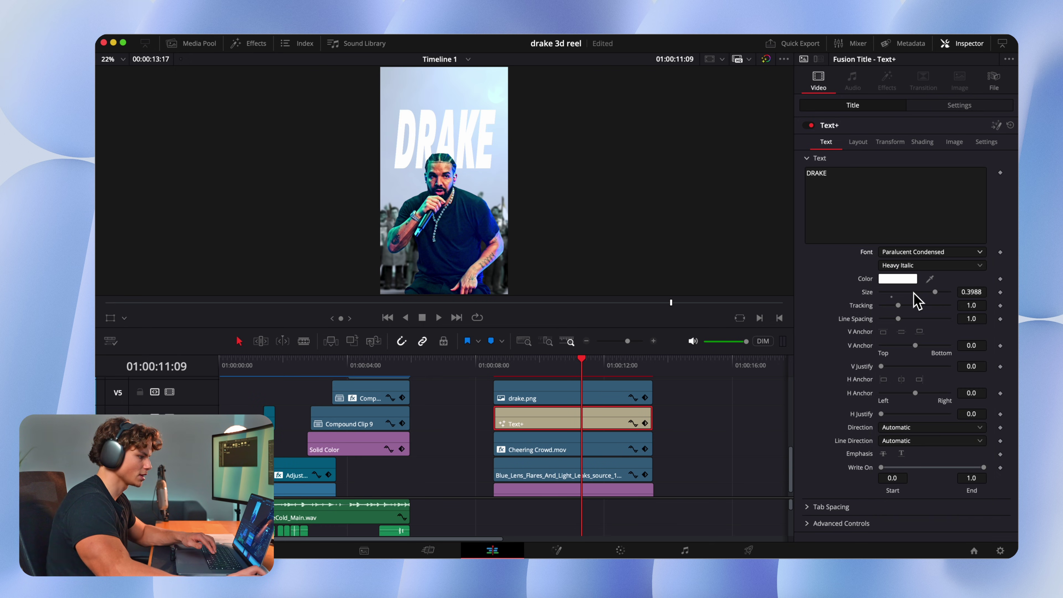
Step: Give the DRAKE title a gradient fill with a blue-purple start color, and use zoom 1.250 and position Y 315
{"action": "left_click", "coordinate": [922, 142]}
{"action": "left_click", "coordinate": [967, 291]}
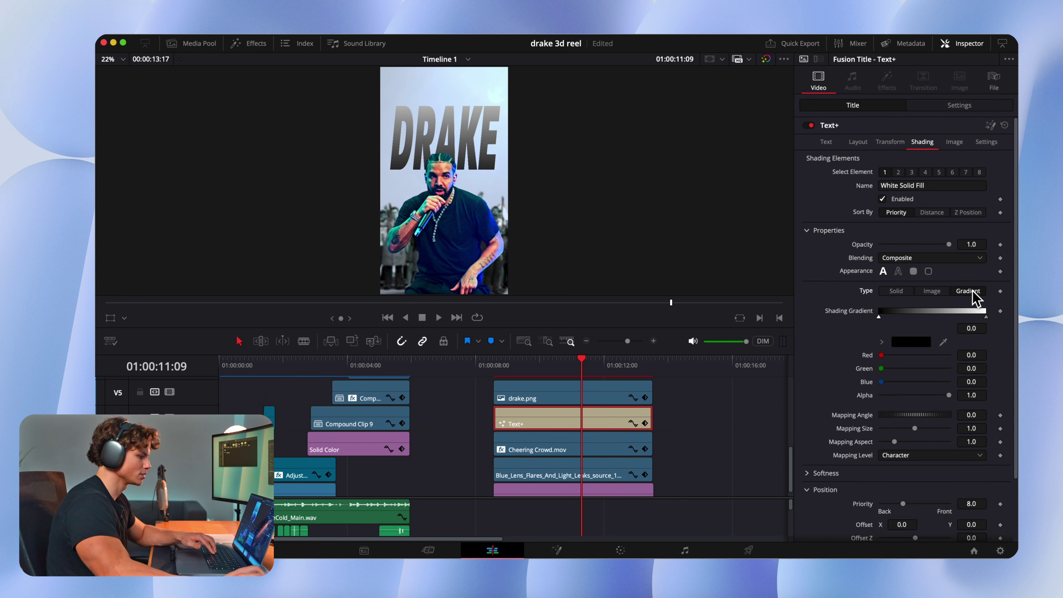
{"action": "left_click", "coordinate": [912, 342]}
{"action": "left_click_drag", "start_coordinate": [812, 408], "coordinate": [818, 412]}
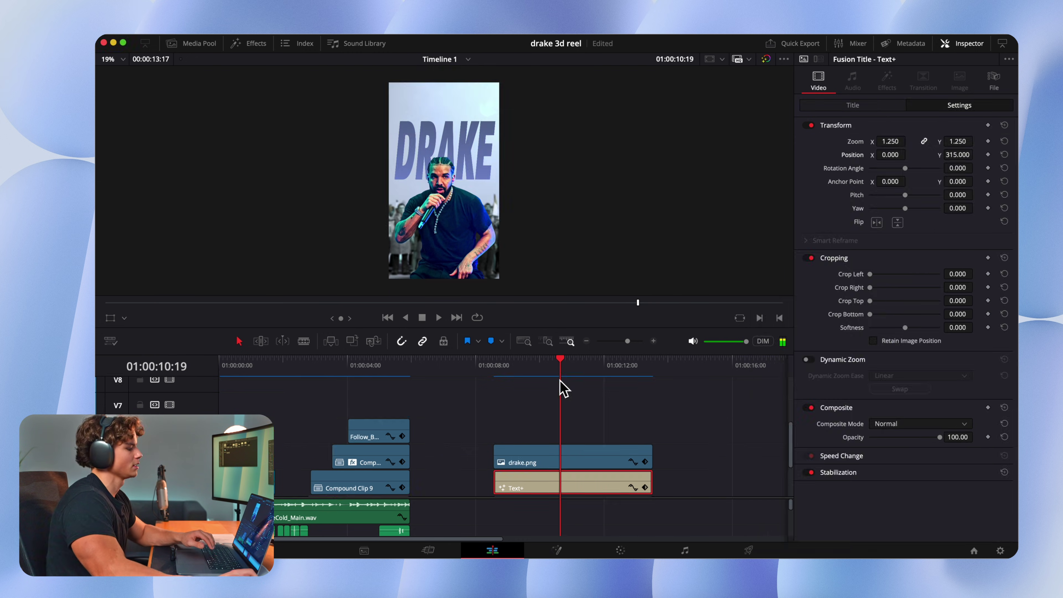
Step: Add a Text+ title above drake.png, aligned with the clip's start, and set its text to "seen in"
{"action": "key", "text": "Up"}
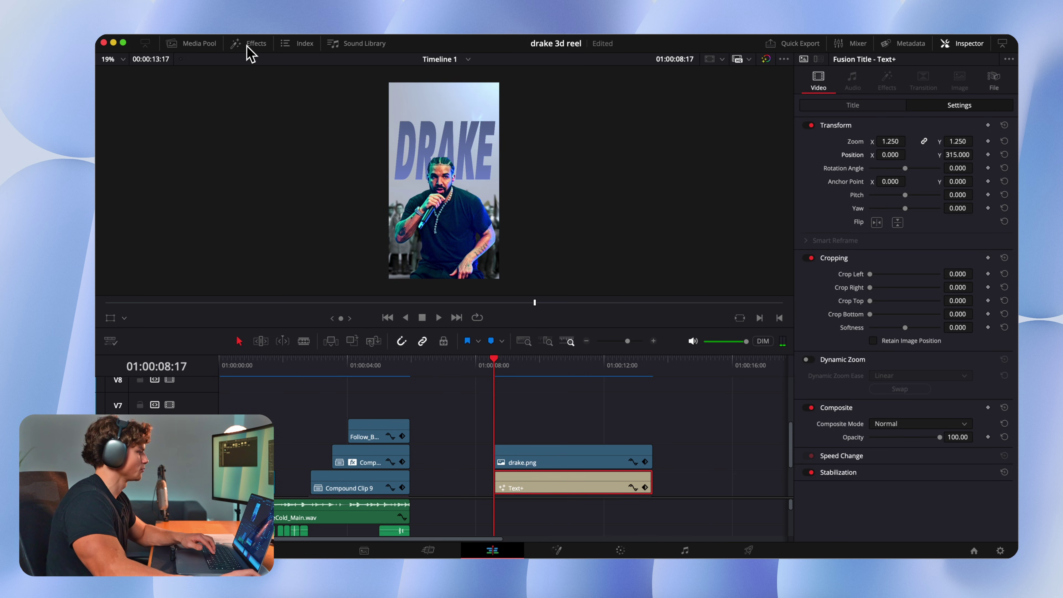
{"action": "left_click", "coordinate": [248, 43]}
{"action": "left_click_drag", "start_coordinate": [249, 190], "coordinate": [770, 438]}
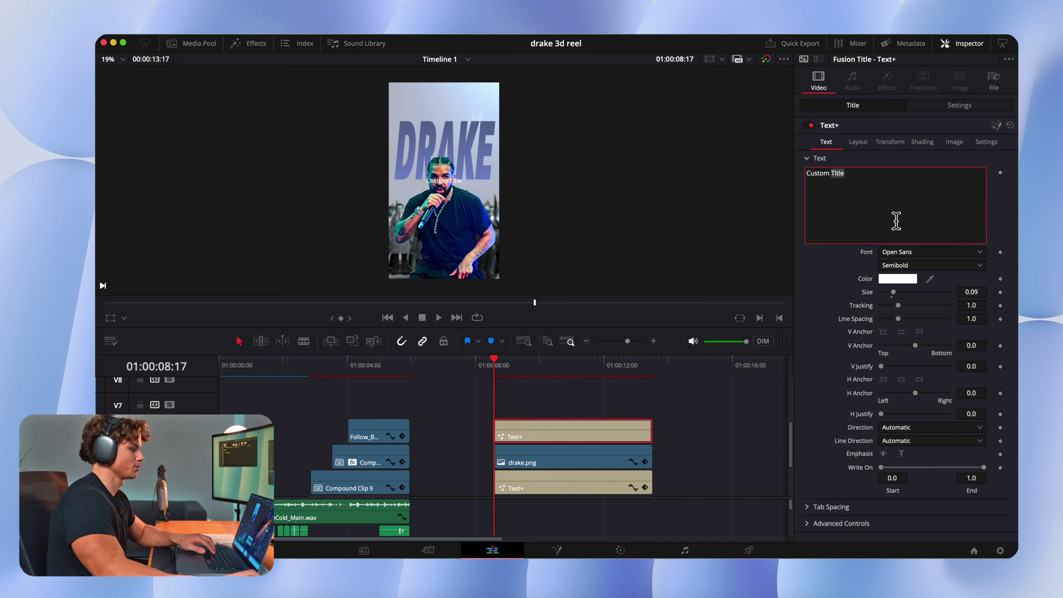
{"action": "key", "text": "super+a"}
{"action": "type", "text": "seen i"}
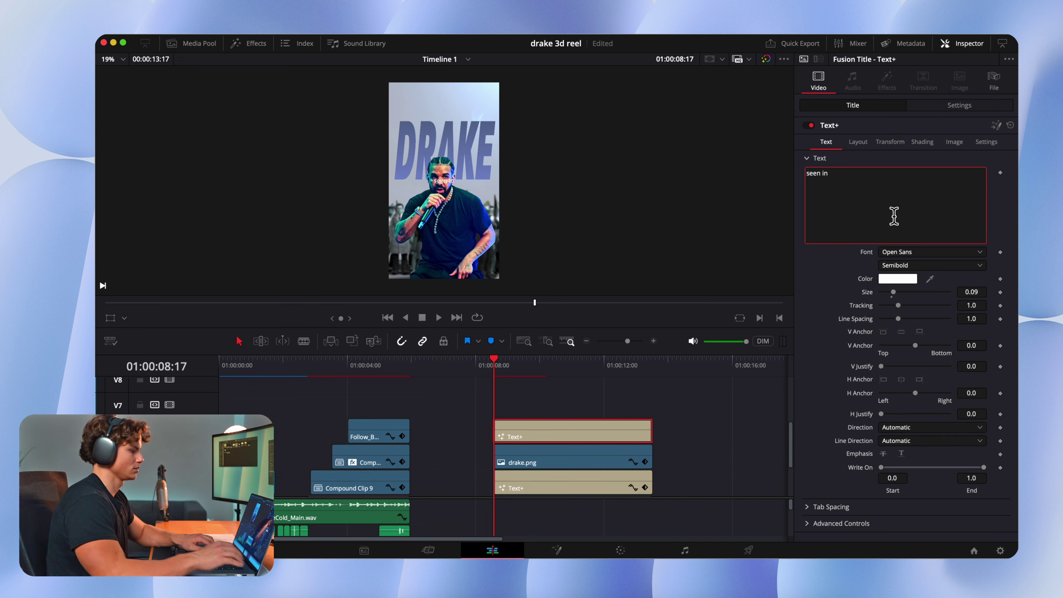
Step: Set the "seen in" title's font to Sequel Sans Black Head, scale it to zoom 2.670 and lower it to about position Y -572
{"action": "left_click", "coordinate": [916, 253]}
{"action": "scroll", "coordinate": [918, 377], "scroll_direction": "down", "scroll_amount": 15}
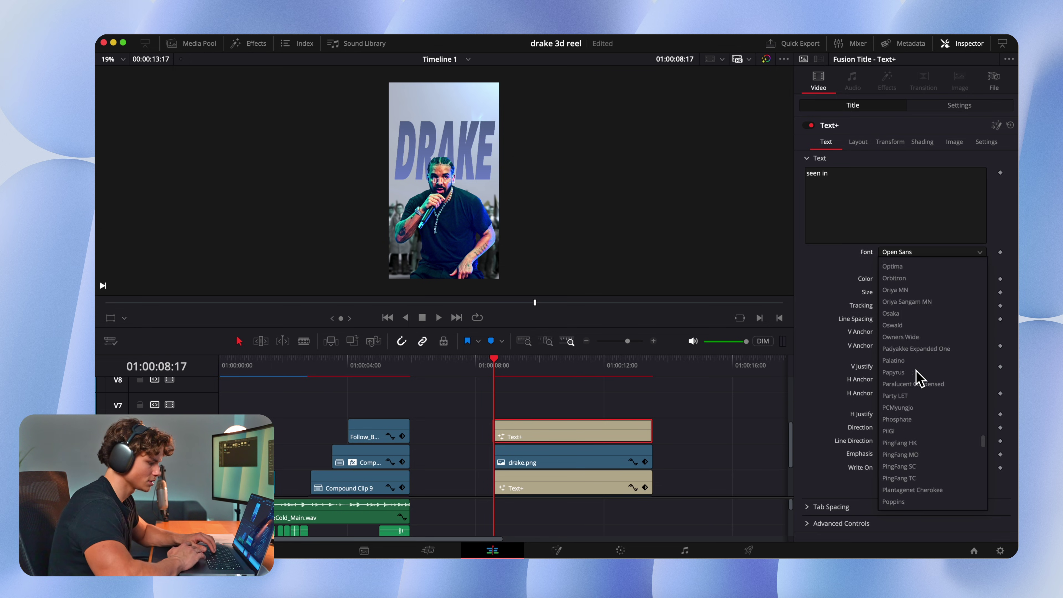
{"action": "scroll", "coordinate": [919, 376], "scroll_direction": "up", "scroll_amount": 10}
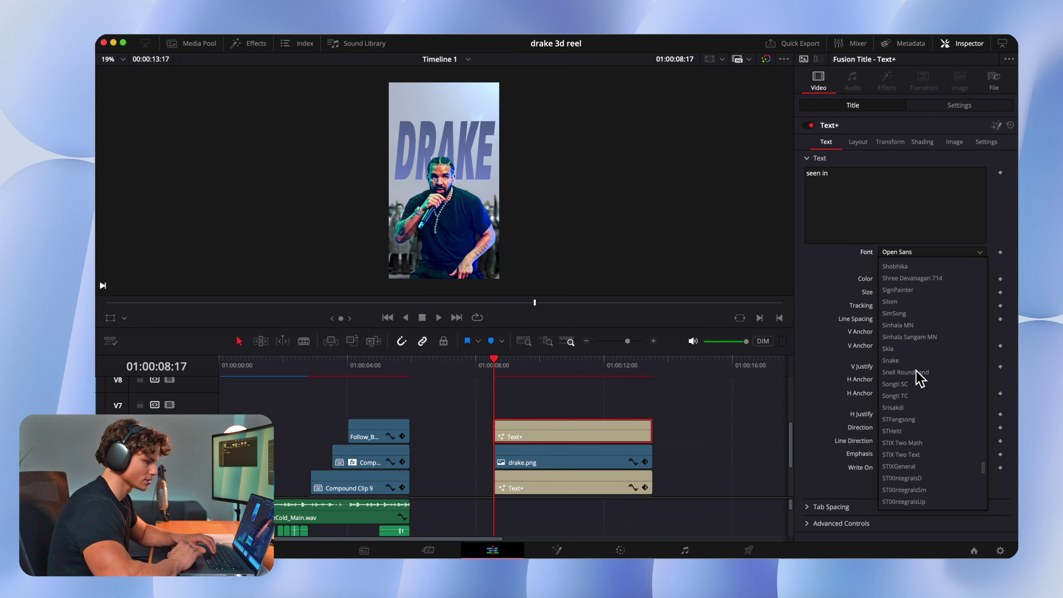
{"action": "left_click", "coordinate": [898, 360]}
{"action": "left_click", "coordinate": [959, 106]}
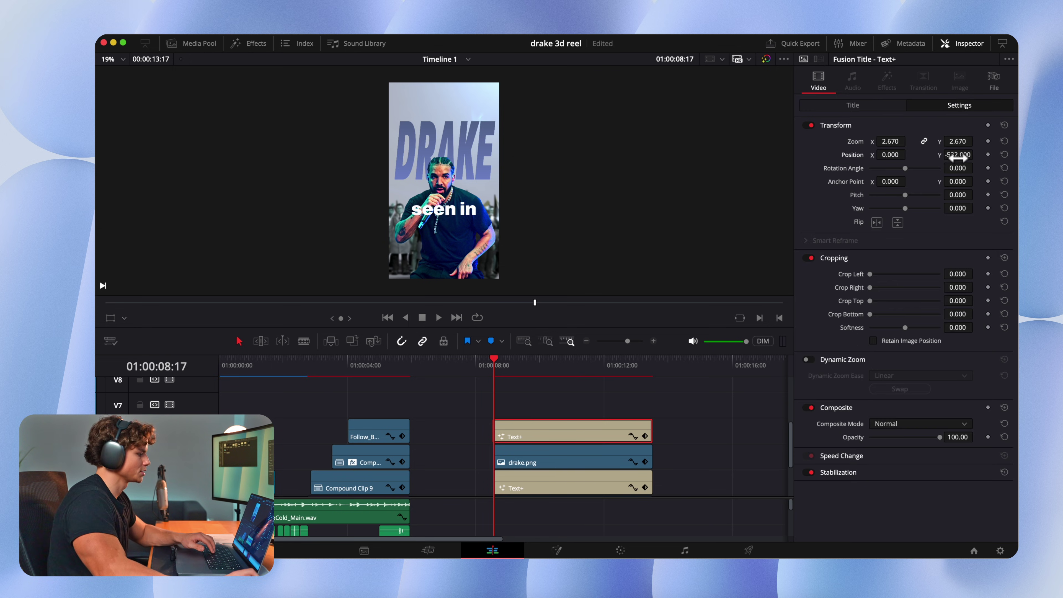
Step: Add a Drop Shadow with strength 1.000, distance 0.000 and slightly more blur to the "seen in" title, and use zoom 3.130, position Y -616
{"action": "left_click", "coordinate": [257, 44]}
{"action": "left_click", "coordinate": [128, 163]}
{"action": "scroll", "coordinate": [286, 313], "scroll_direction": "down", "scroll_amount": 20}
{"action": "left_click_drag", "start_coordinate": [287, 133], "coordinate": [736, 436]}
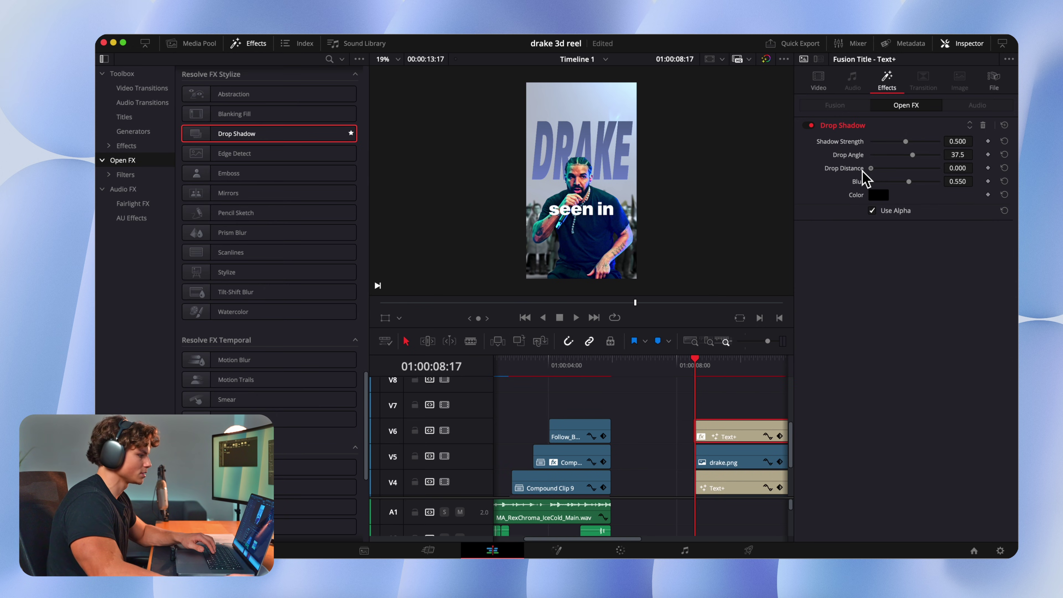
{"action": "left_click_drag", "start_coordinate": [913, 144], "coordinate": [955, 148]}
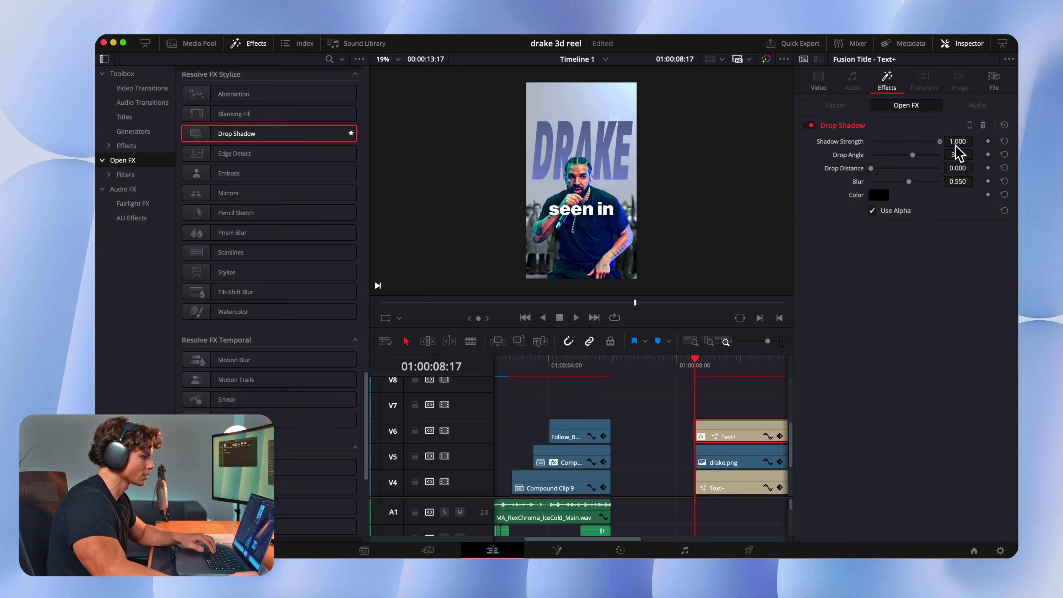
{"action": "left_click_drag", "start_coordinate": [909, 182], "coordinate": [913, 183]}
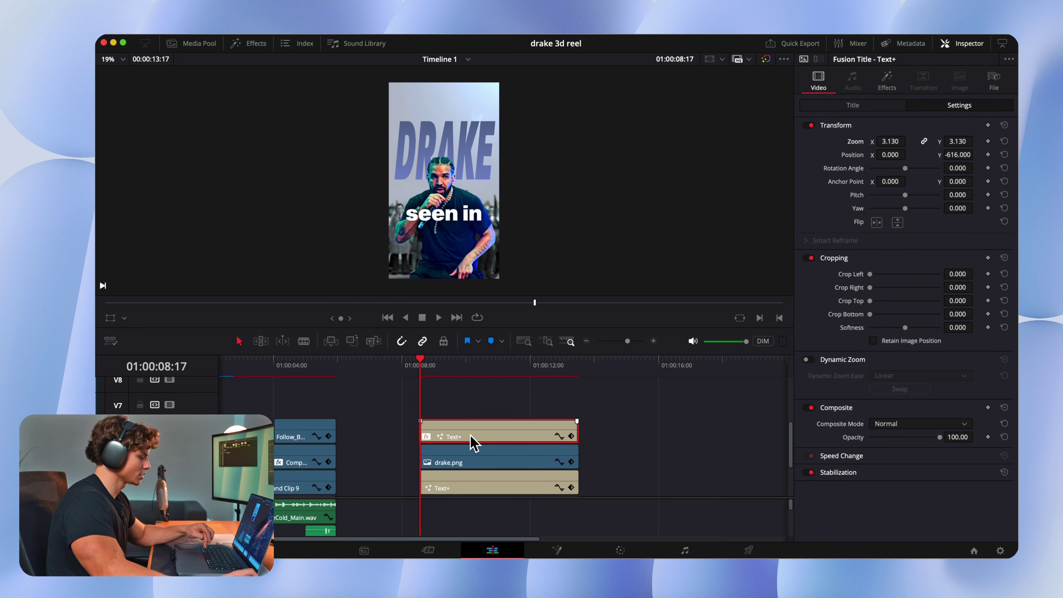
Step: Duplicate the "seen in" title onto the track above, change the copy's text to "Dubai", and use zoom 3.860 and position Y -923
{"action": "left_click_drag", "start_coordinate": [470, 433], "coordinate": [471, 413]}
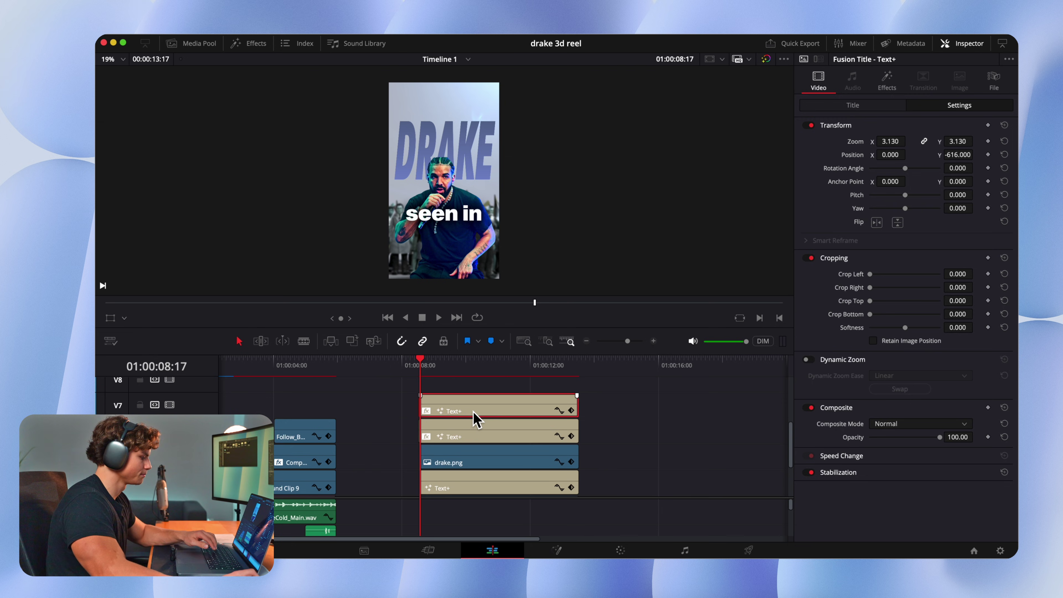
{"action": "type", "text": "D"}
{"action": "type", "text": "ub"}
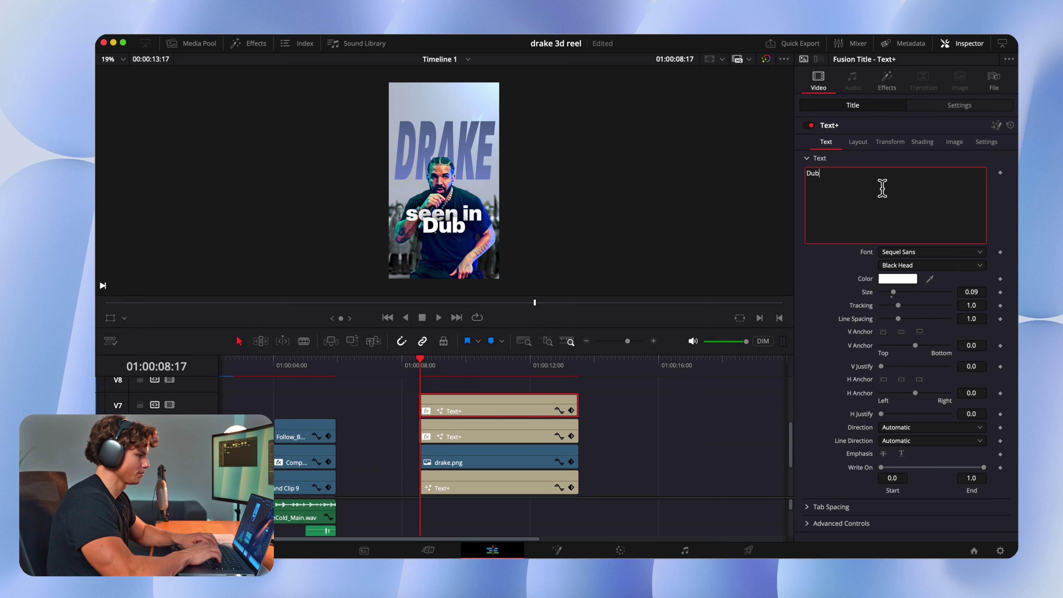
{"action": "type", "text": "ai"}
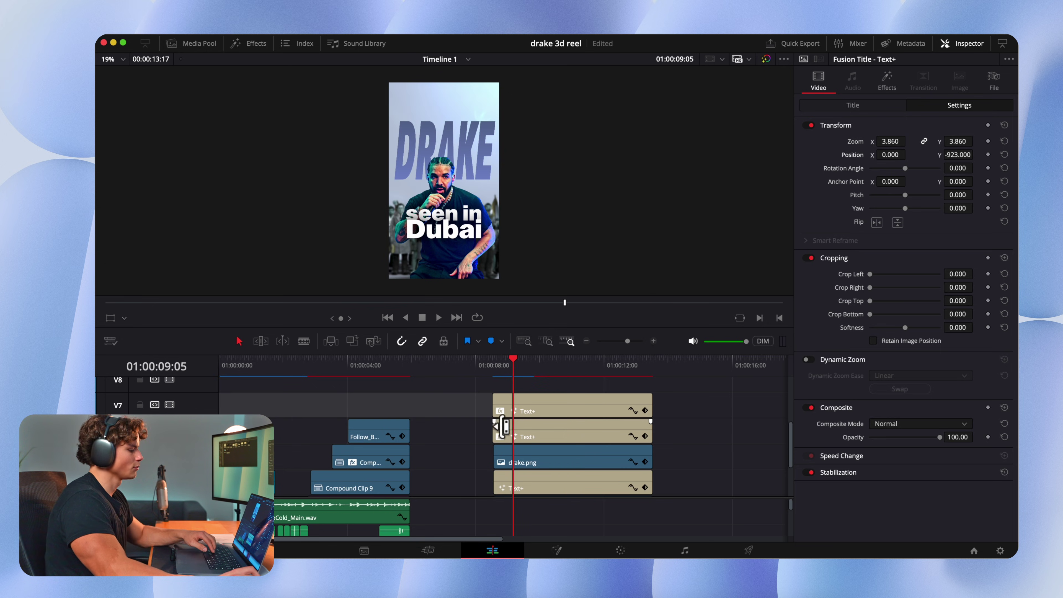
Step: Trim the starts of the "seen in" and "Dubai" titles to 01:00:09:05 and save the project
{"action": "left_click_drag", "start_coordinate": [485, 405], "coordinate": [586, 437]}
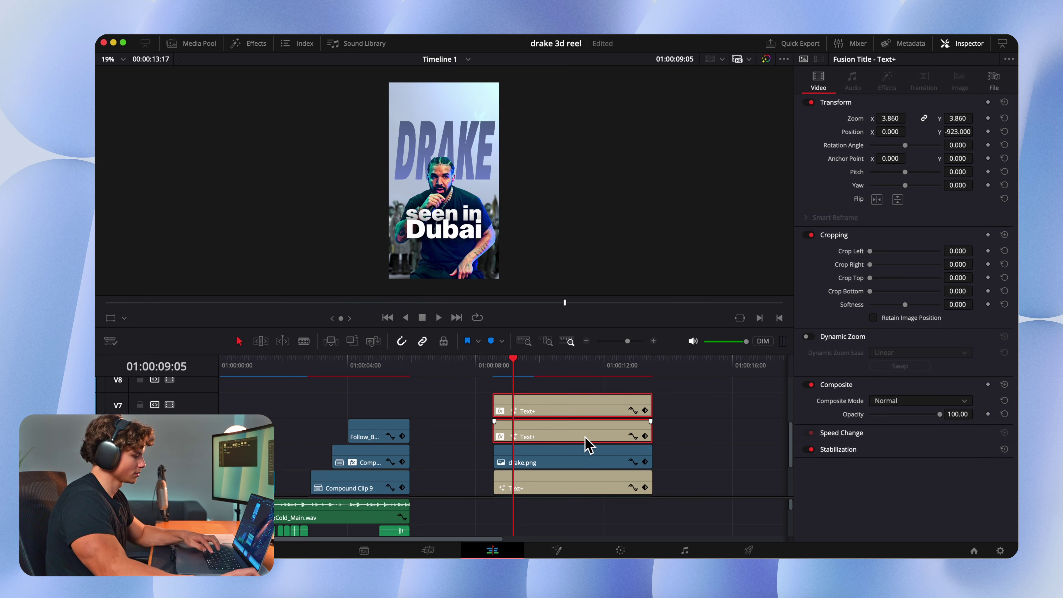
{"action": "key", "text": "super+b"}
{"action": "key", "text": "BackSpace"}
{"action": "left_click_drag", "start_coordinate": [520, 368], "coordinate": [501, 369]}
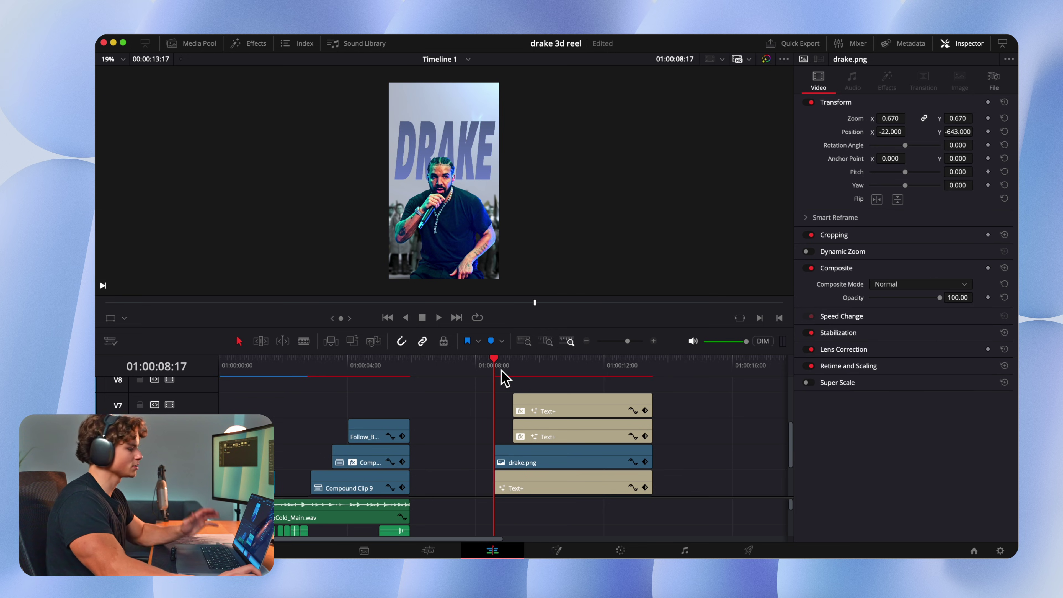
{"action": "key", "text": "super+s"}
Step: Shift the "Dubai" title later and keyframe the "seen in" title's Position Y from -893 at its start to -606 at 01:00:09:19
{"action": "left_click", "coordinate": [505, 366]}
{"action": "left_click", "coordinate": [550, 408]}
{"action": "left_click", "coordinate": [553, 438]}
{"action": "left_click_drag", "start_coordinate": [957, 154], "coordinate": [927, 154]}
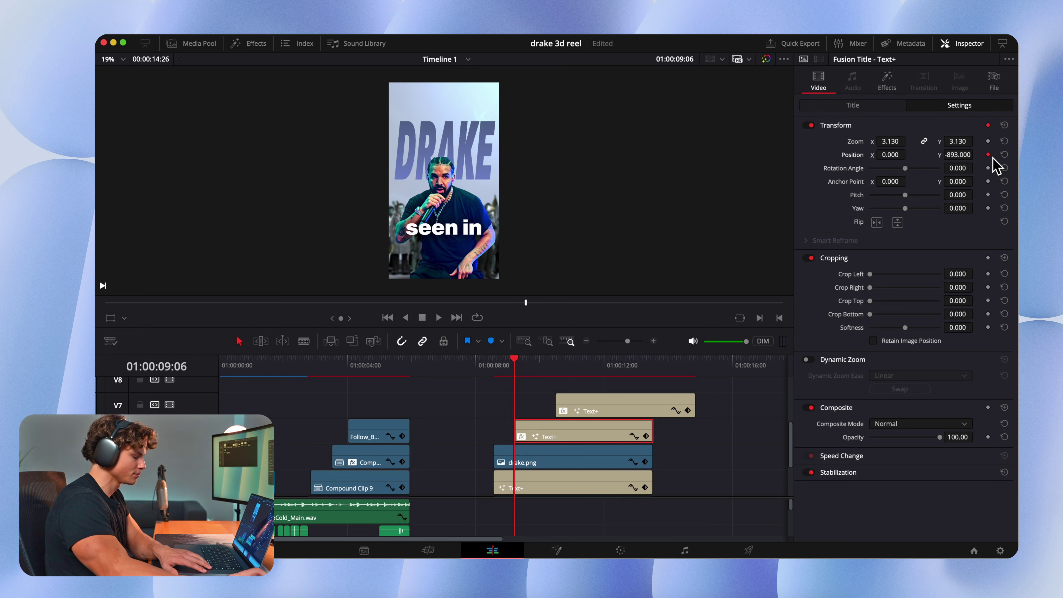
{"action": "key", "text": "space"}
{"action": "left_click_drag", "start_coordinate": [976, 154], "coordinate": [999, 155]}
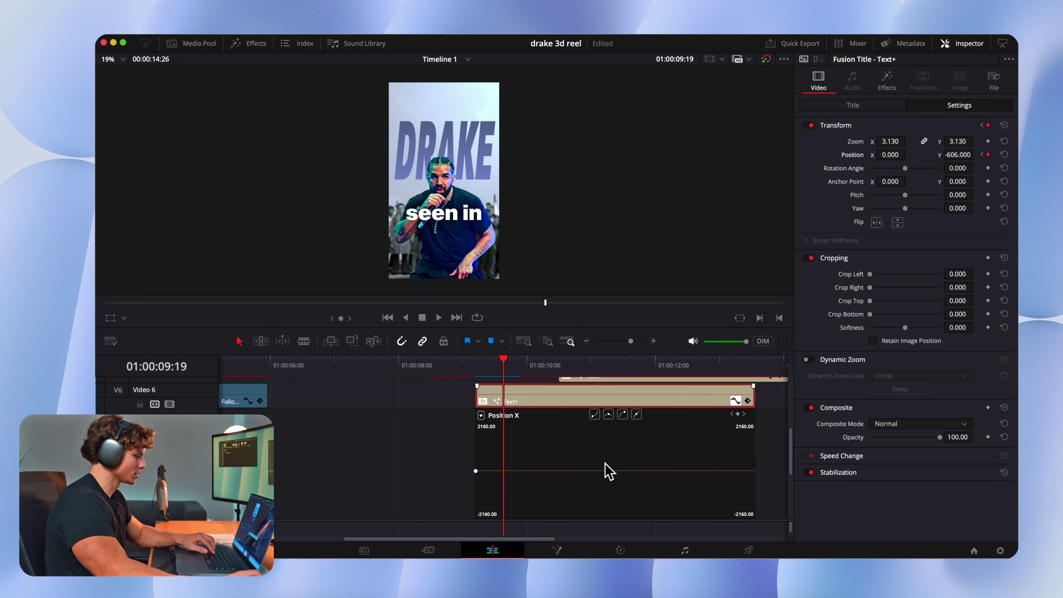
Step: Ease the "seen in" title's Position Y keyframe curve, give the clip a short fade-in, and play back the animation
{"action": "left_click", "coordinate": [527, 482]}
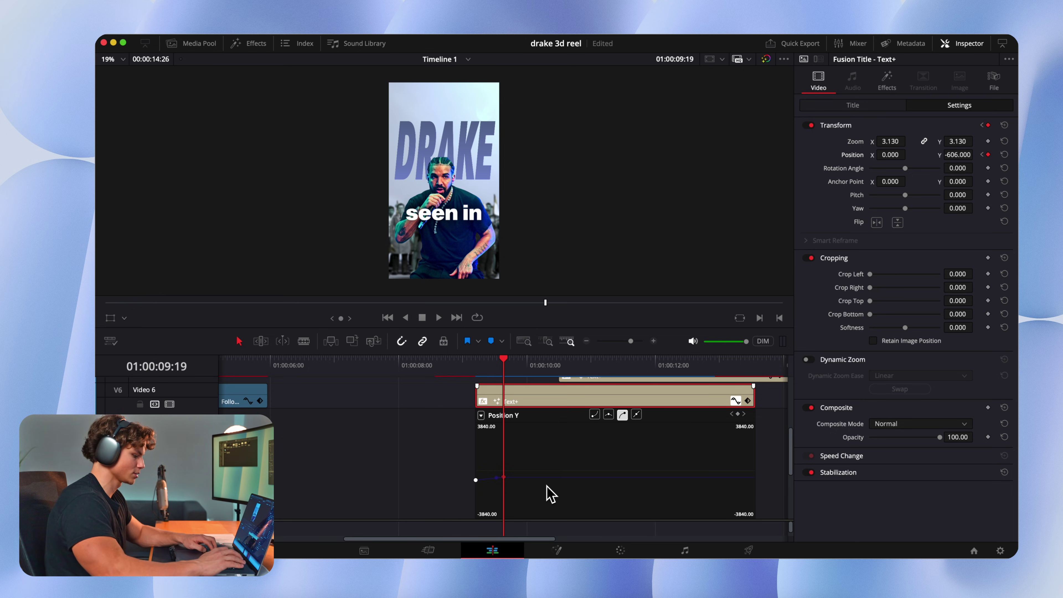
{"action": "key", "text": "super+equal"}
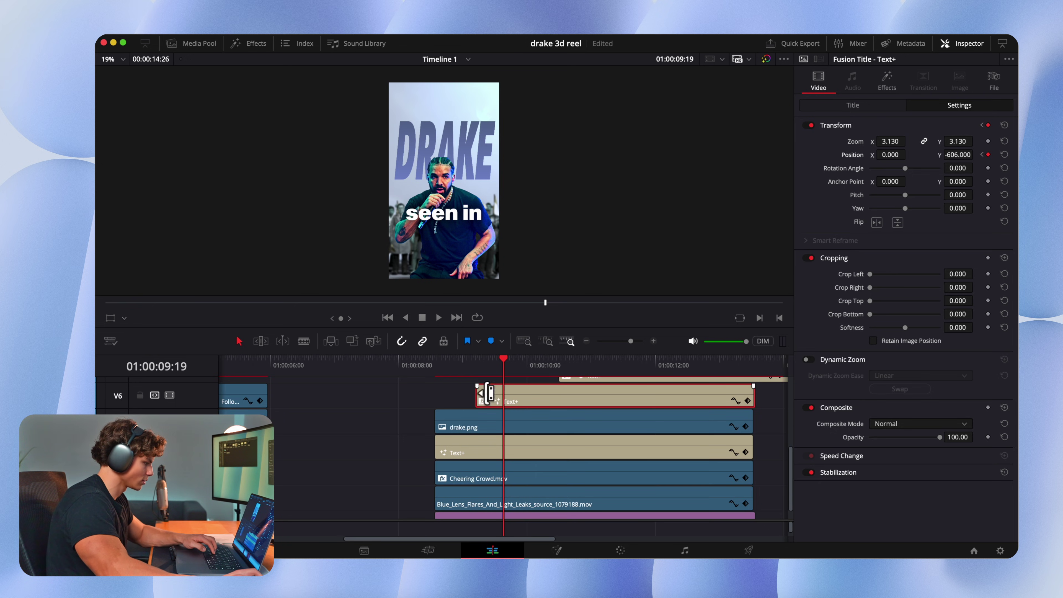
{"action": "left_click_drag", "start_coordinate": [480, 388], "coordinate": [501, 388]}
{"action": "left_click_drag", "start_coordinate": [498, 365], "coordinate": [459, 317]}
{"action": "left_click", "coordinate": [438, 317]}
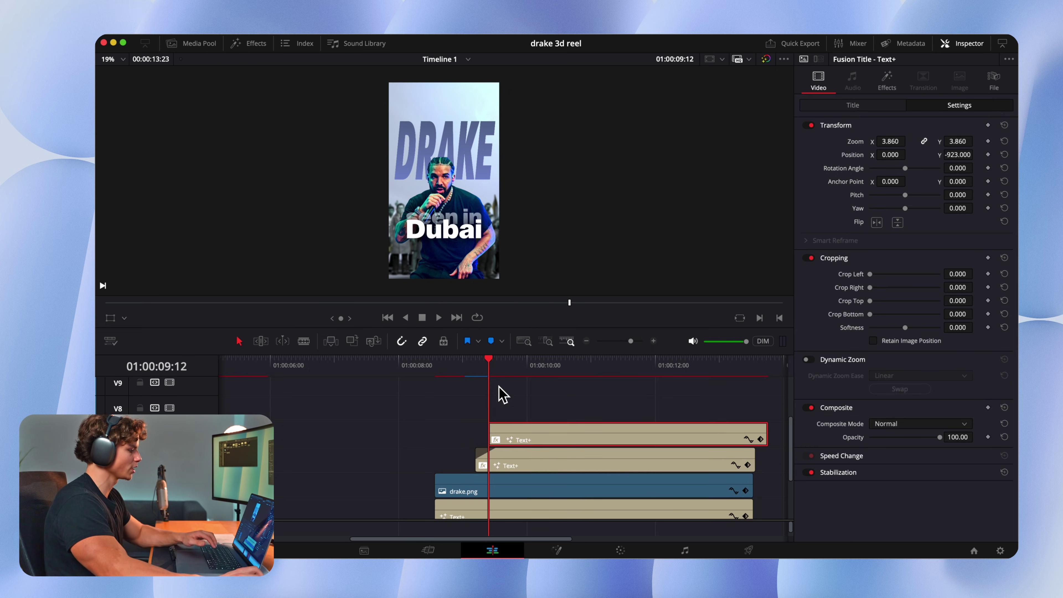
Step: Animate the "Dubai" title rising by keyframing Position Y from -1272 at 01:00:09:12 to -910 a few frames later
{"action": "left_click_drag", "start_coordinate": [964, 155], "coordinate": [818, 155]}
{"action": "left_click", "coordinate": [987, 155]}
{"action": "key", "text": "Right"}
{"action": "key", "text": "Right"}
{"action": "key", "text": "Right"}
{"action": "key", "text": "Right"}
{"action": "key", "text": "Right"}
{"action": "key", "text": "Right"}
{"action": "key", "text": "Right"}
{"action": "key", "text": "Right"}
{"action": "key", "text": "Right"}
{"action": "key", "text": "Right"}
{"action": "key", "text": "Right"}
{"action": "key", "text": "Right"}
{"action": "key", "text": "Right"}
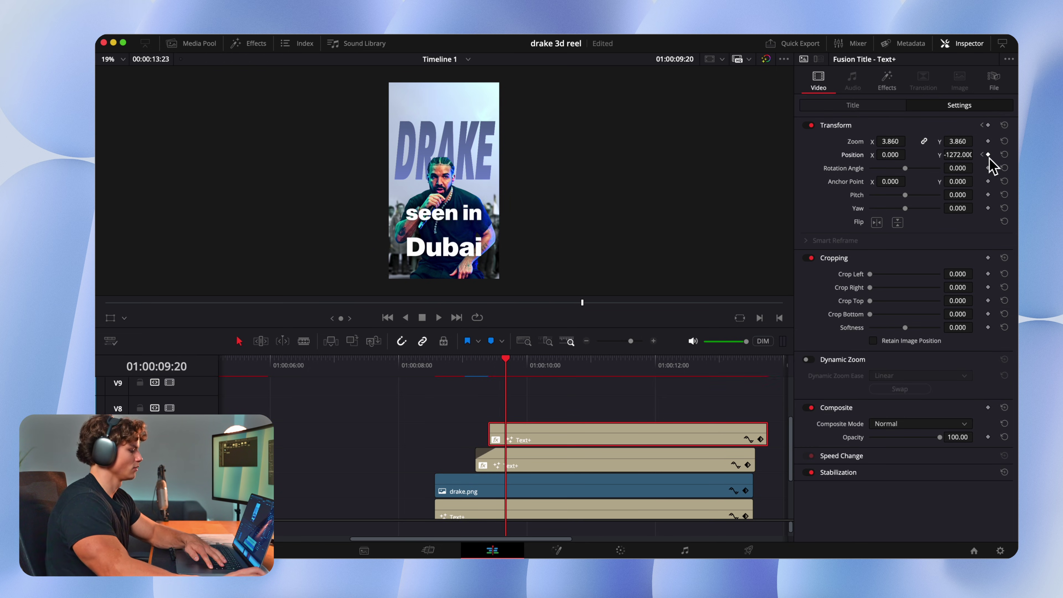
{"action": "key", "text": "Left"}
{"action": "left_click_drag", "start_coordinate": [959, 155], "coordinate": [1060, 155]}
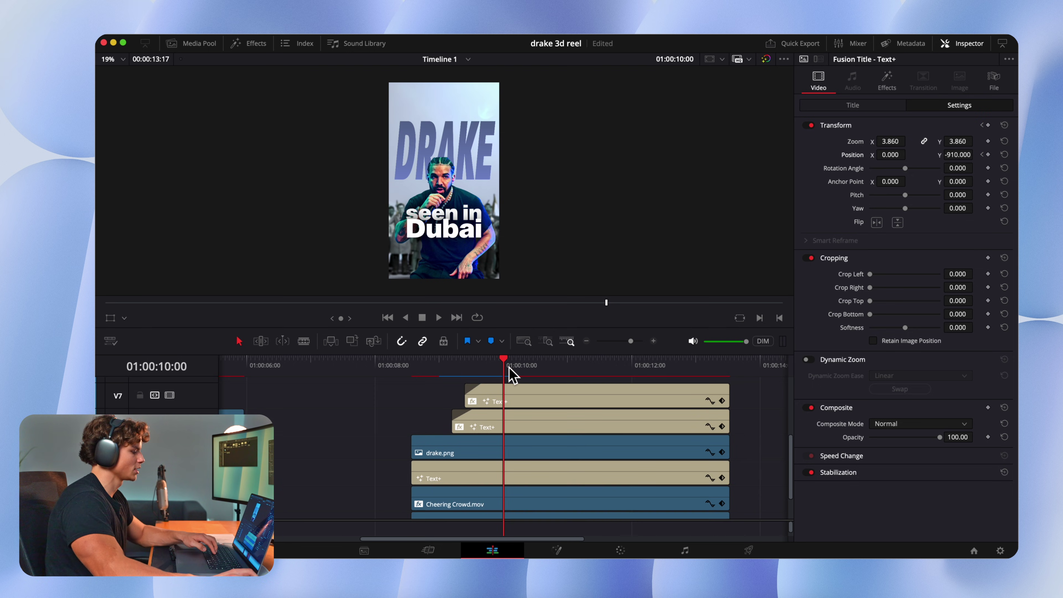
Step: Animate the DRAKE title dropping down by keyframing Position Y from 1058 at 01:00:08:17 to 195 about 20 frames later
{"action": "left_click_drag", "start_coordinate": [511, 374], "coordinate": [411, 366]}
{"action": "left_click", "coordinate": [417, 443]}
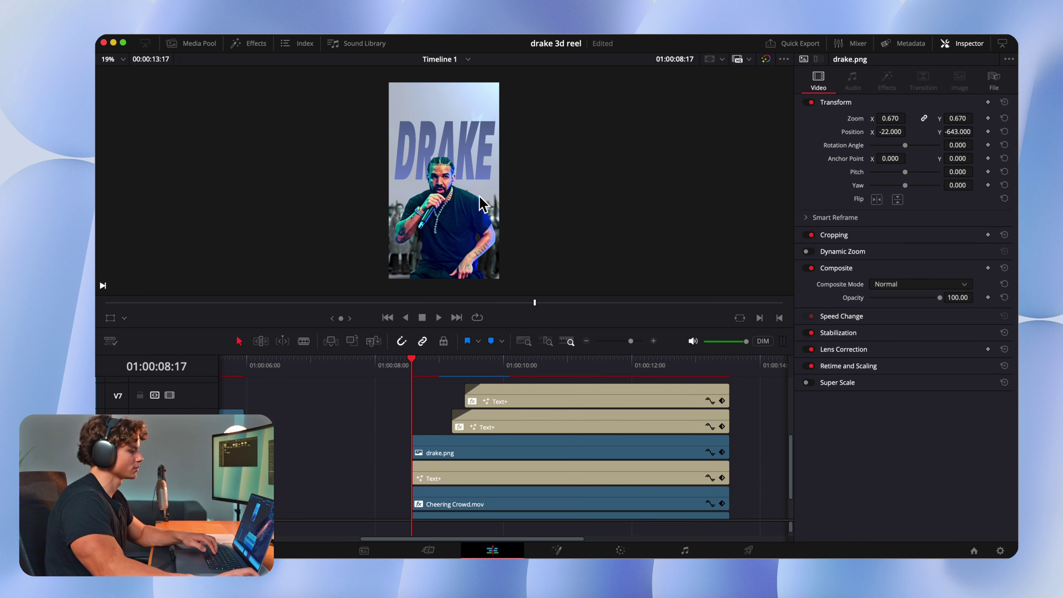
{"action": "left_click", "coordinate": [472, 481]}
{"action": "left_click_drag", "start_coordinate": [956, 154], "coordinate": [995, 168]}
{"action": "key", "text": "Right"}
{"action": "key", "text": "Right"}
{"action": "key", "text": "Right"}
{"action": "key", "text": "Right"}
{"action": "key", "text": "Right"}
{"action": "key", "text": "Right"}
{"action": "key", "text": "Right"}
{"action": "key", "text": "Right"}
{"action": "key", "text": "Right"}
{"action": "key", "text": "Right"}
{"action": "key", "text": "Right"}
{"action": "key", "text": "Right"}
{"action": "key", "text": "Right"}
{"action": "key", "text": "Right"}
{"action": "key", "text": "Right"}
{"action": "key", "text": "Right"}
{"action": "key", "text": "Right"}
{"action": "key", "text": "Right"}
{"action": "key", "text": "Right"}
{"action": "key", "text": "Right"}
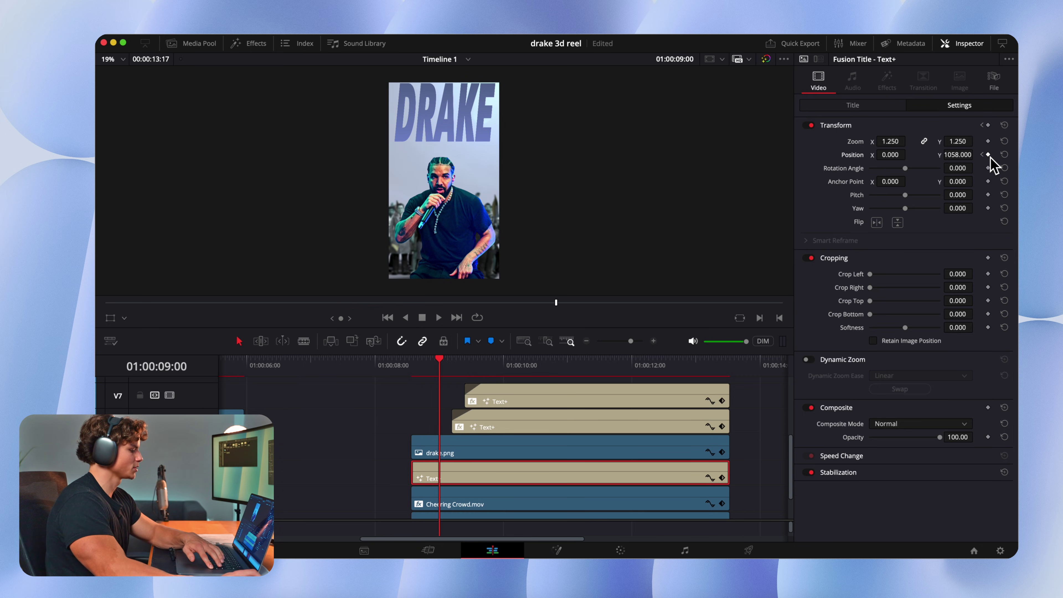
{"action": "left_click_drag", "start_coordinate": [958, 158], "coordinate": [908, 159]}
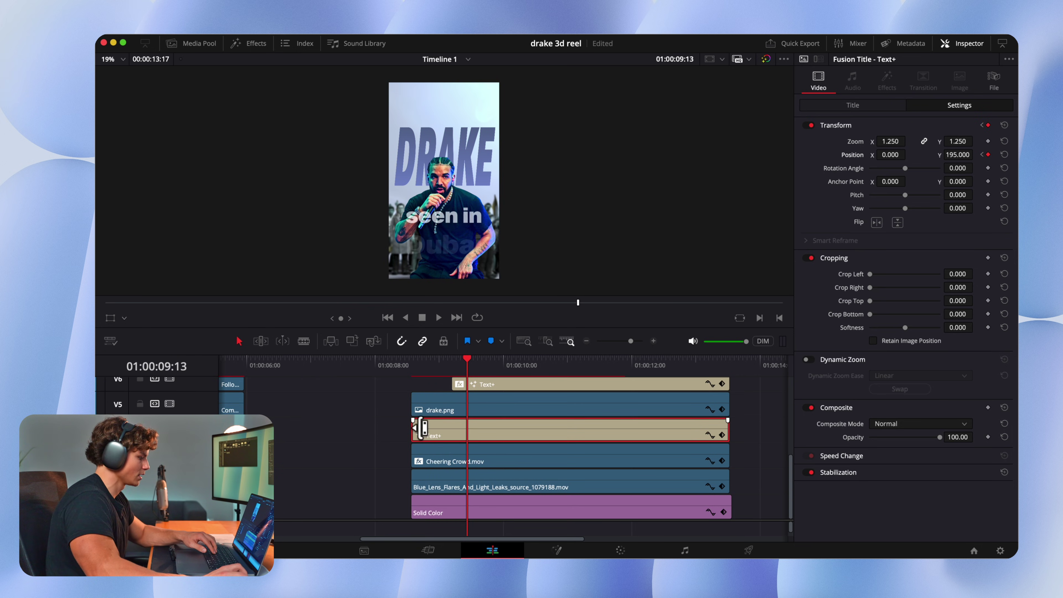
Step: Add a short fade-in to the DRAKE title and play the sequence from its start to check the title animations
{"action": "left_click_drag", "start_coordinate": [413, 420], "coordinate": [436, 420]}
{"action": "left_click_drag", "start_coordinate": [467, 363], "coordinate": [411, 374]}
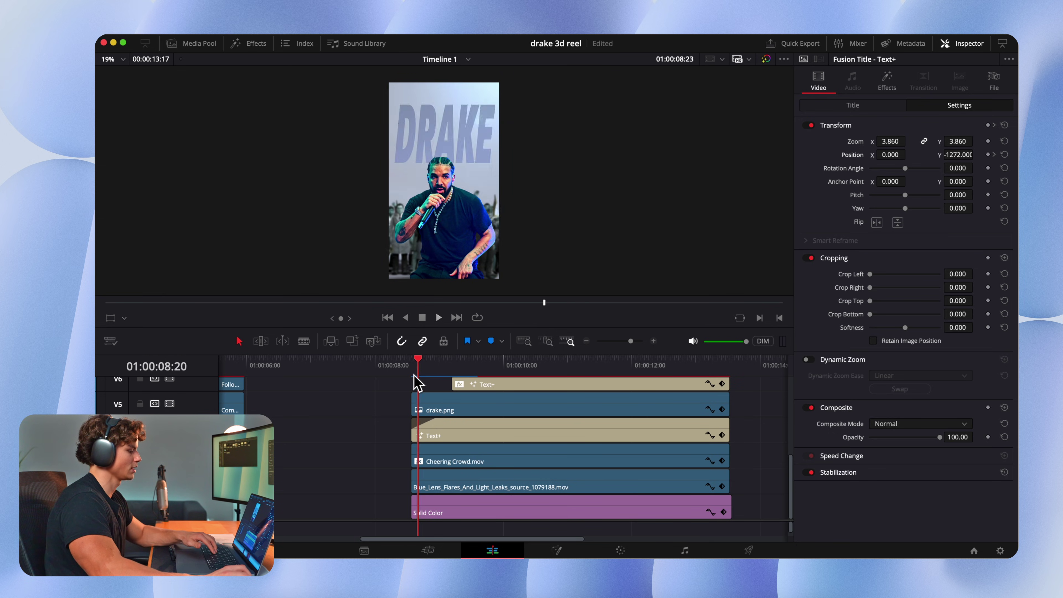
{"action": "key", "text": "space"}
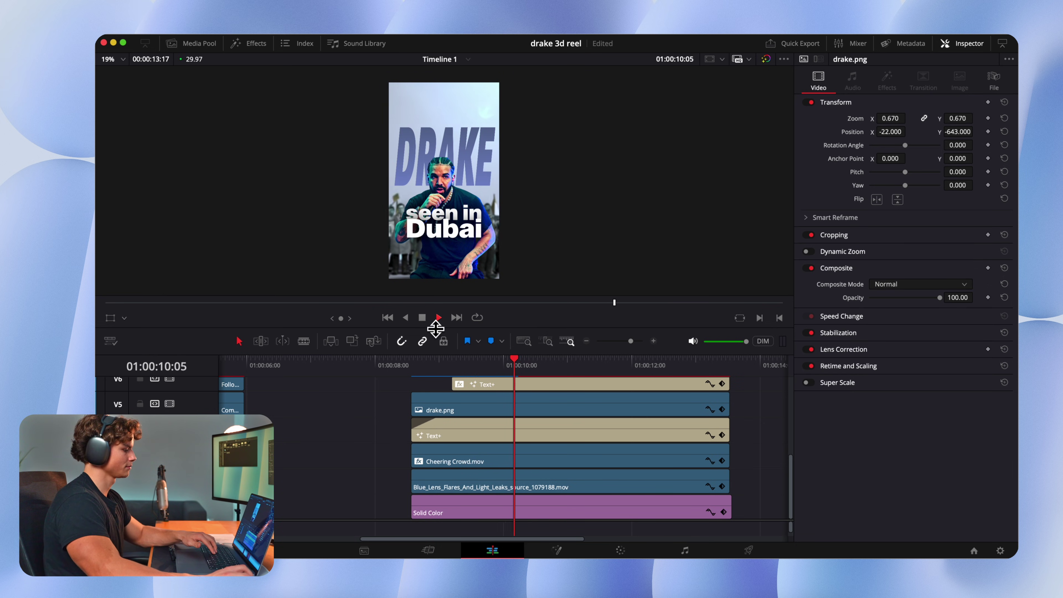
{"action": "key", "text": "space"}
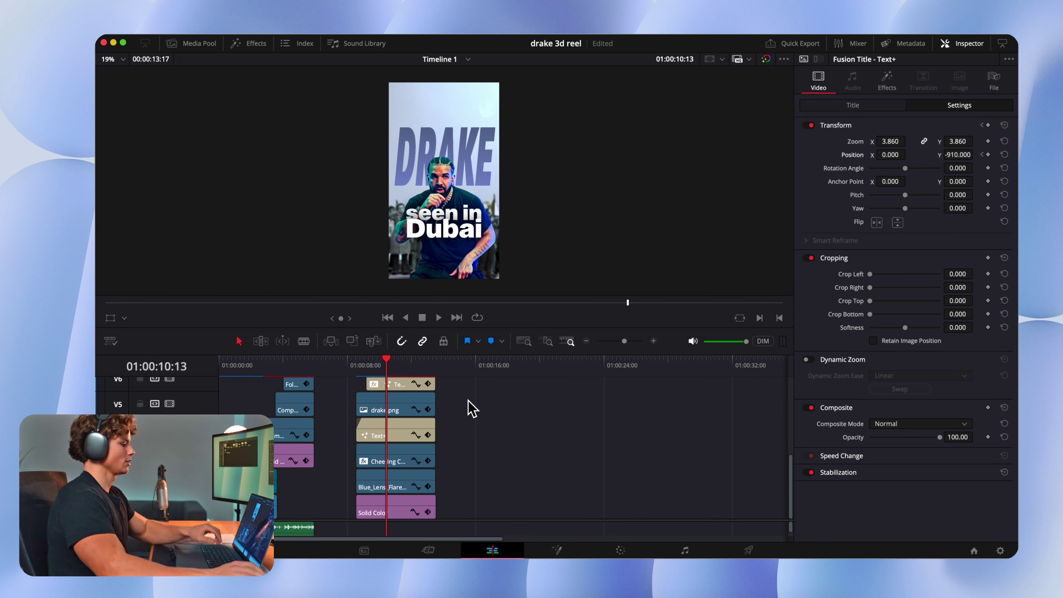
Step: Combine the "seen in" and "Dubai" titles into a new compound clip
{"action": "scroll", "coordinate": [473, 406], "scroll_direction": "up", "scroll_amount": 3}
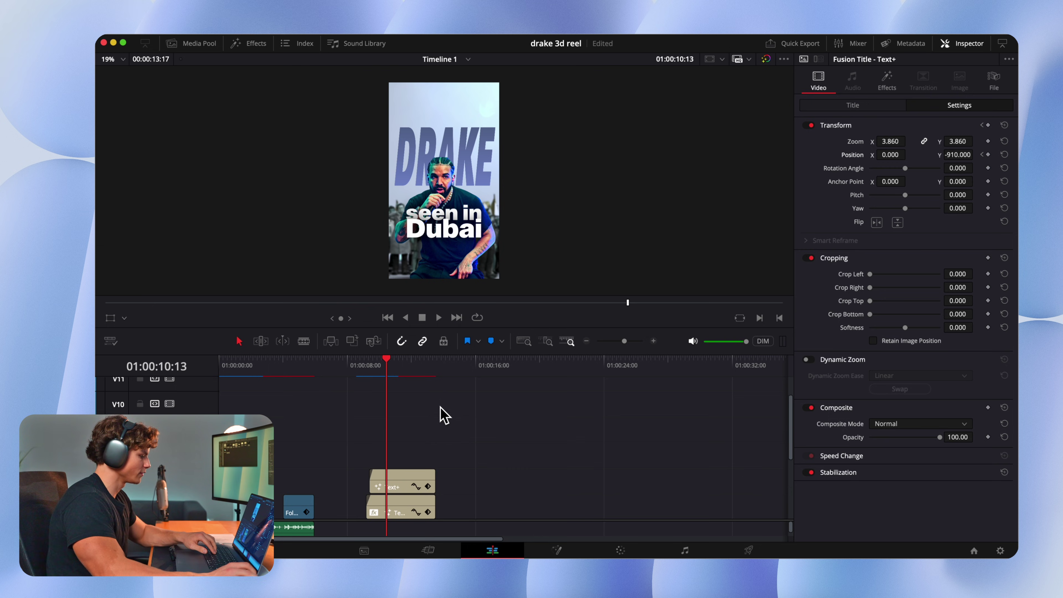
{"action": "left_click_drag", "start_coordinate": [481, 408], "coordinate": [372, 452]}
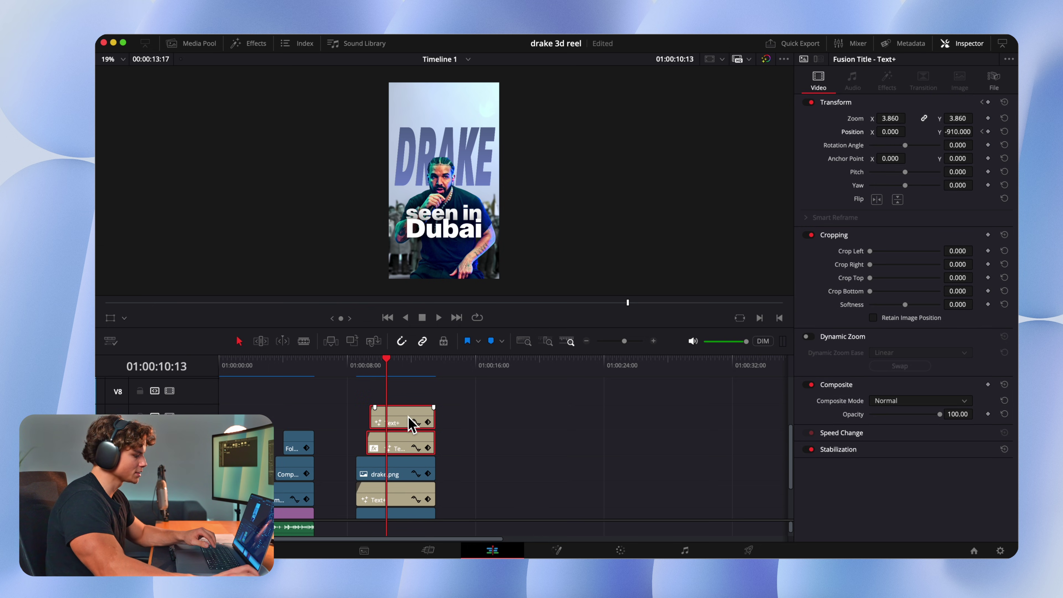
{"action": "right_click", "coordinate": [410, 423]}
{"action": "left_click", "coordinate": [464, 181]}
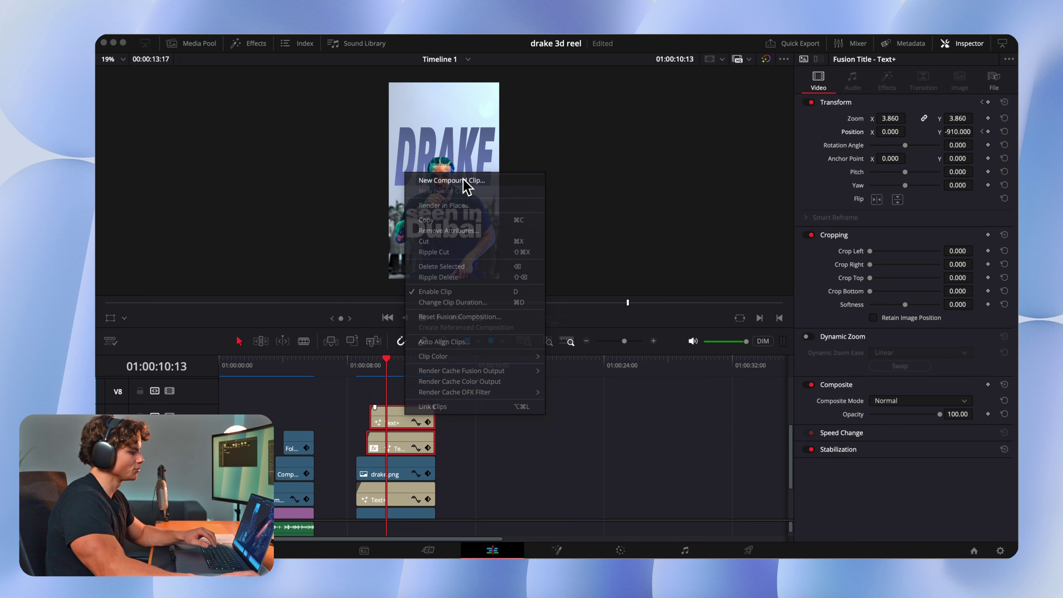
{"action": "left_click", "coordinate": [632, 352]}
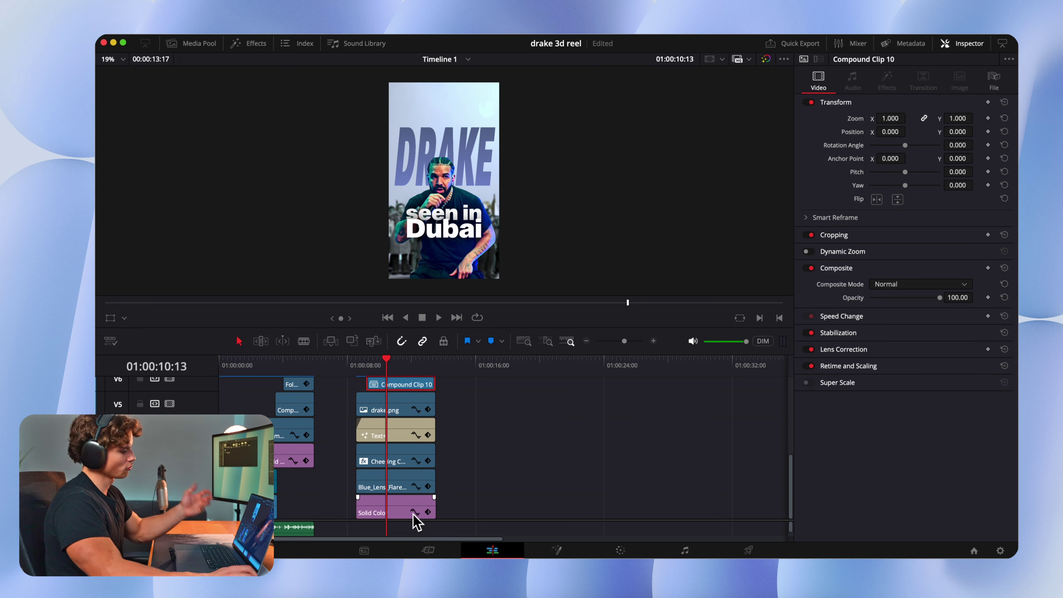
Step: Combine all the stacked layers, from the title compound clip down to Solid Color, into a new Fusion clip and open it in Fusion
{"action": "scroll", "coordinate": [427, 467], "scroll_direction": "up", "scroll_amount": 5}
{"action": "scroll", "coordinate": [429, 463], "scroll_direction": "down", "scroll_amount": 2}
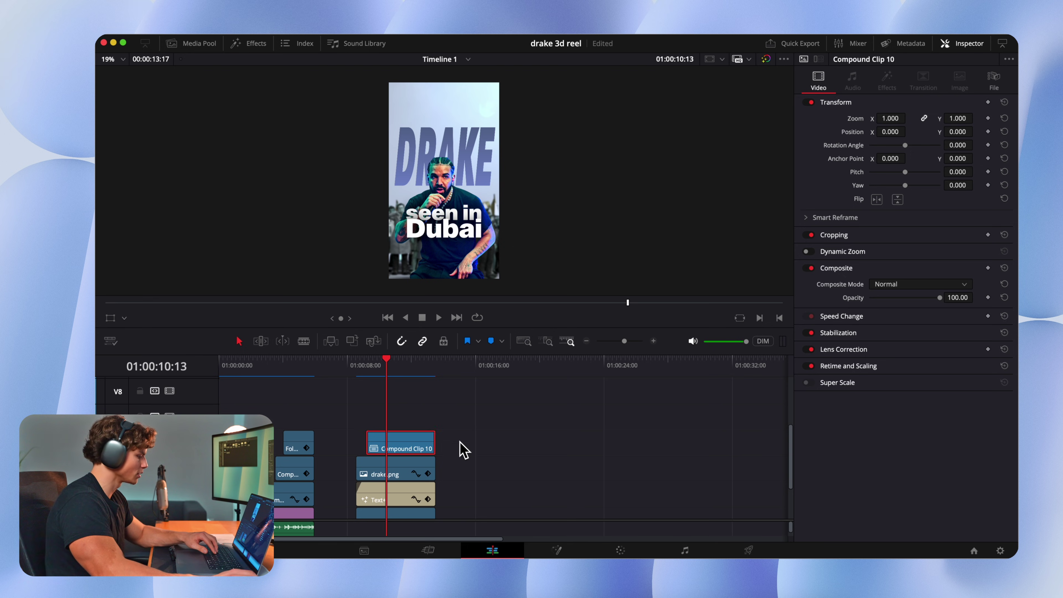
{"action": "scroll", "coordinate": [463, 448], "scroll_direction": "down", "scroll_amount": 3}
{"action": "left_click_drag", "start_coordinate": [509, 417], "coordinate": [387, 518]}
{"action": "right_click", "coordinate": [405, 508]}
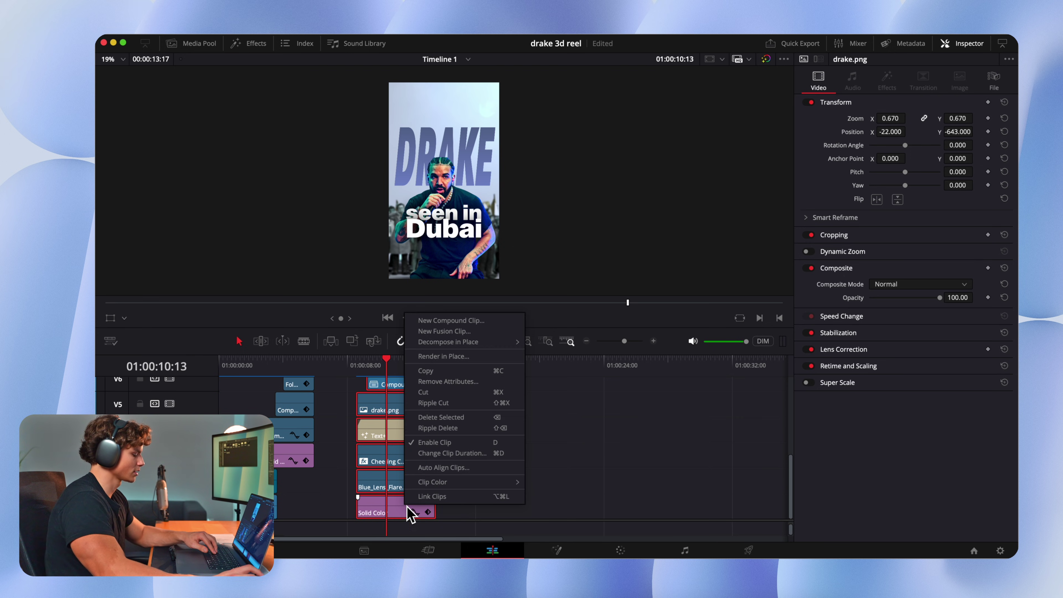
{"action": "left_click", "coordinate": [487, 332]}
{"action": "left_click", "coordinate": [557, 550]}
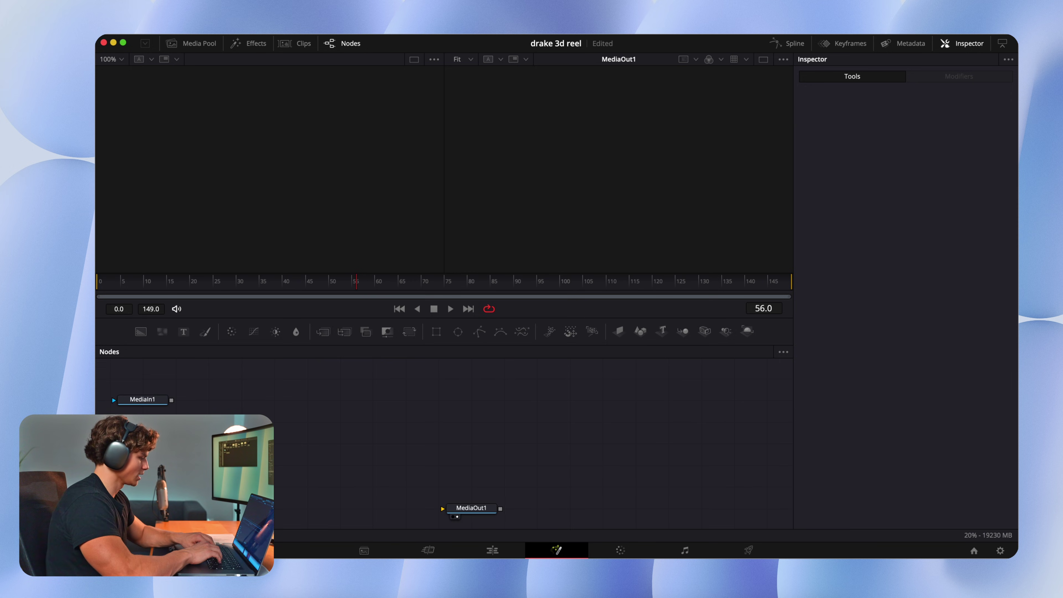
Step: Add an Image Plane 3D node for each of the six MediaIn nodes, plus a Merge 3D node
{"action": "key", "text": "shift+space"}
{"action": "type", "text": "image"}
{"action": "key", "text": "Return"}
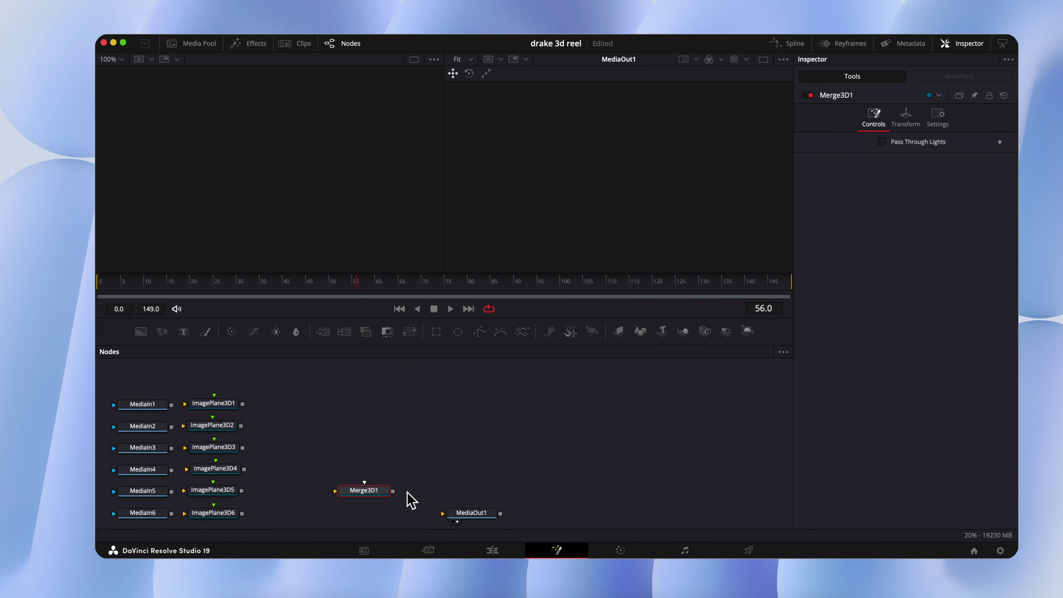
Step: Add a Renderer 3D node between Merge3D1 and MediaOut1, and a Camera 3D node above Merge3D1
{"action": "left_click_drag", "start_coordinate": [371, 496], "coordinate": [305, 517]}
{"action": "key", "text": "shift+space"}
{"action": "type", "text": "ren"}
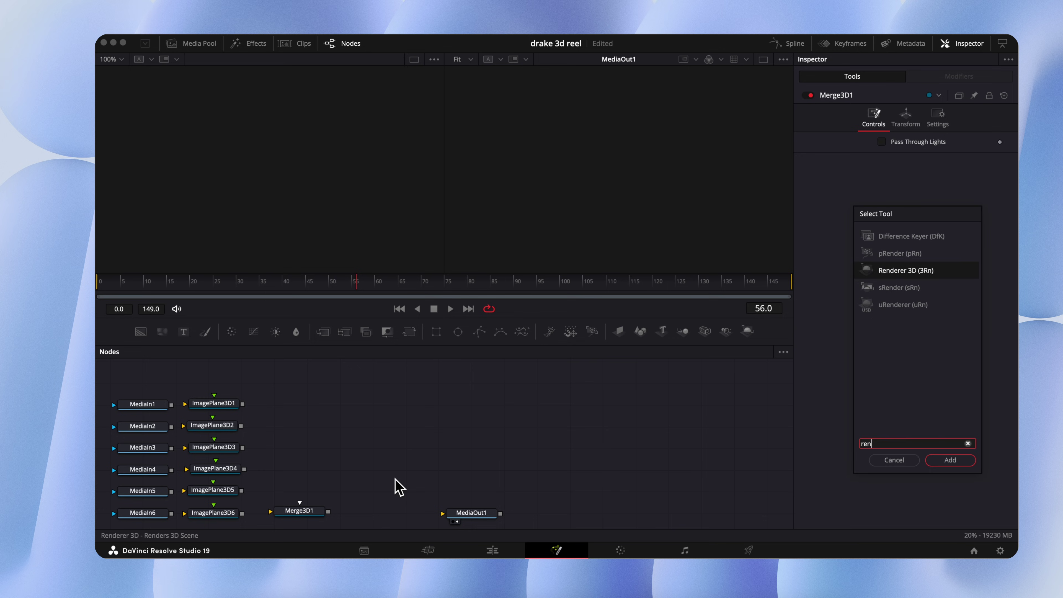
{"action": "key", "text": "Return"}
{"action": "left_click_drag", "start_coordinate": [396, 484], "coordinate": [403, 511]}
{"action": "key", "text": "shift+space"}
{"action": "type", "text": "cam"}
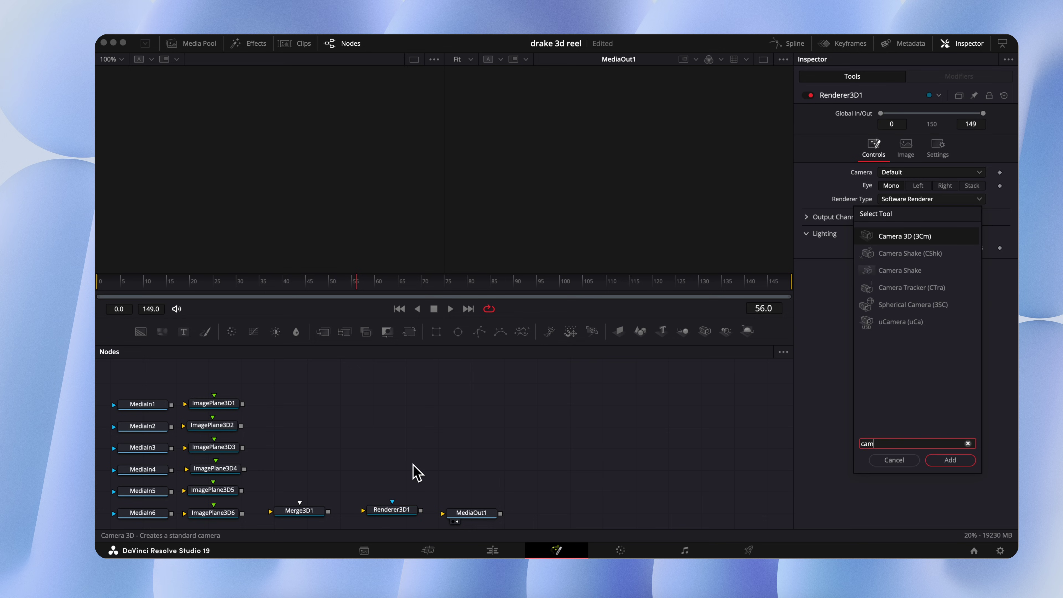
{"action": "key", "text": "Return"}
{"action": "left_click_drag", "start_coordinate": [414, 469], "coordinate": [312, 403]}
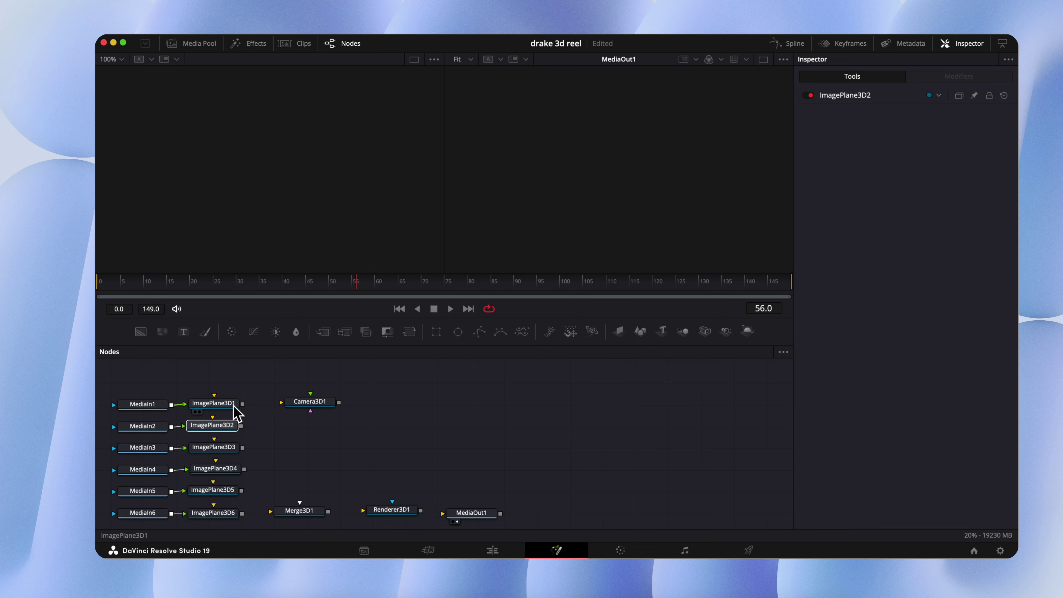
Step: Connect all six image planes and Camera3D1 to Merge3D1, and route Merge3D1 through Renderer3D1 to MediaOut1
{"action": "left_click_drag", "start_coordinate": [242, 403], "coordinate": [302, 509]}
{"action": "left_click_drag", "start_coordinate": [241, 426], "coordinate": [299, 508]}
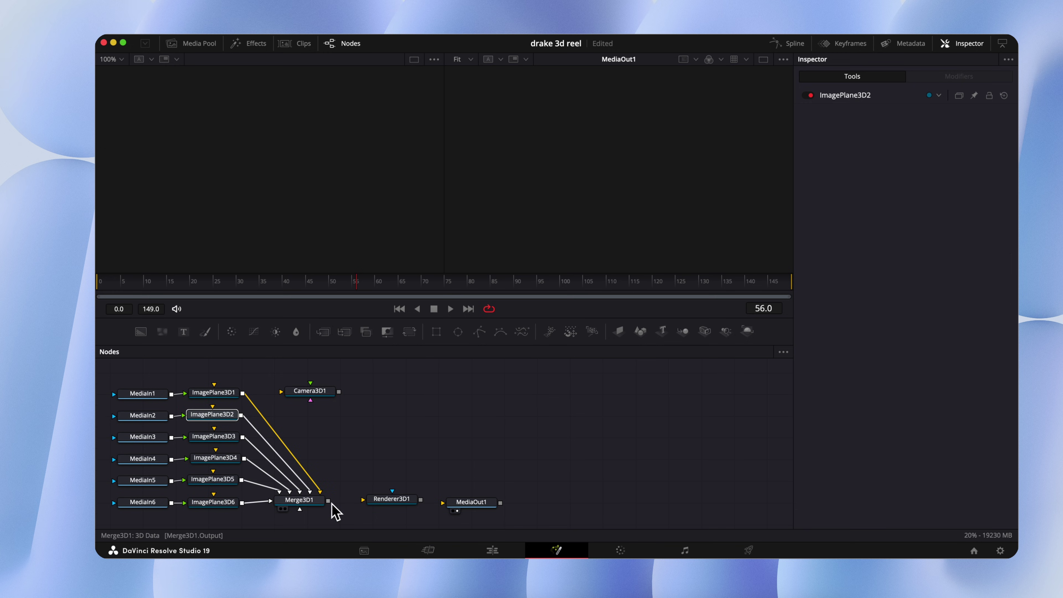
{"action": "left_click_drag", "start_coordinate": [329, 501], "coordinate": [453, 506]}
{"action": "left_click_drag", "start_coordinate": [339, 391], "coordinate": [297, 510]}
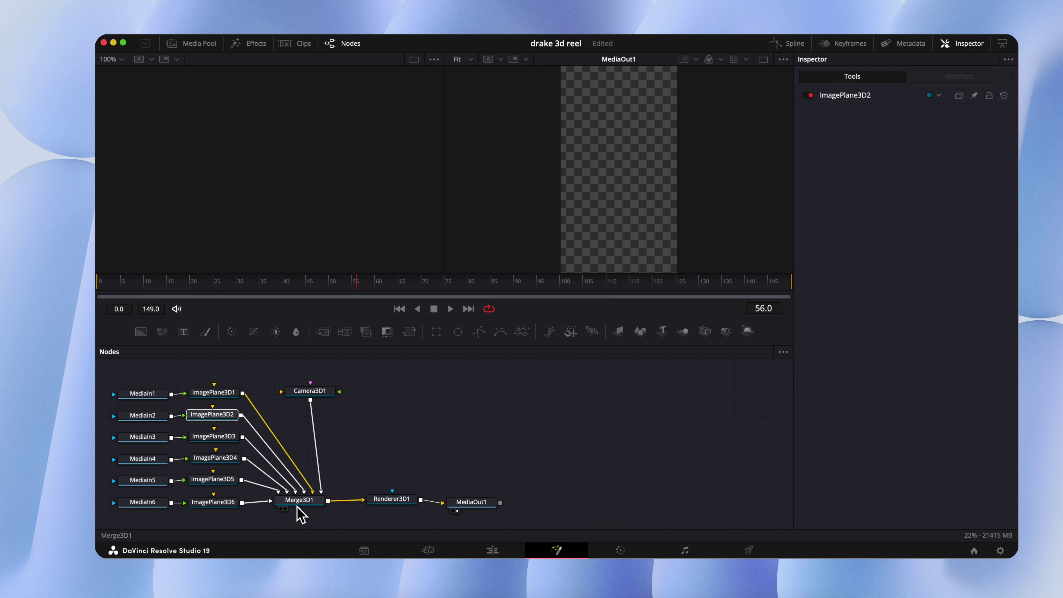
Step: Show Merge3D1 in the 3D viewer and pull Camera3D1 back along Z until the layers fit the frame
{"action": "left_click", "coordinate": [325, 394]}
{"action": "left_click", "coordinate": [281, 510]}
{"action": "scroll", "coordinate": [272, 212], "scroll_direction": "down", "scroll_amount": 5}
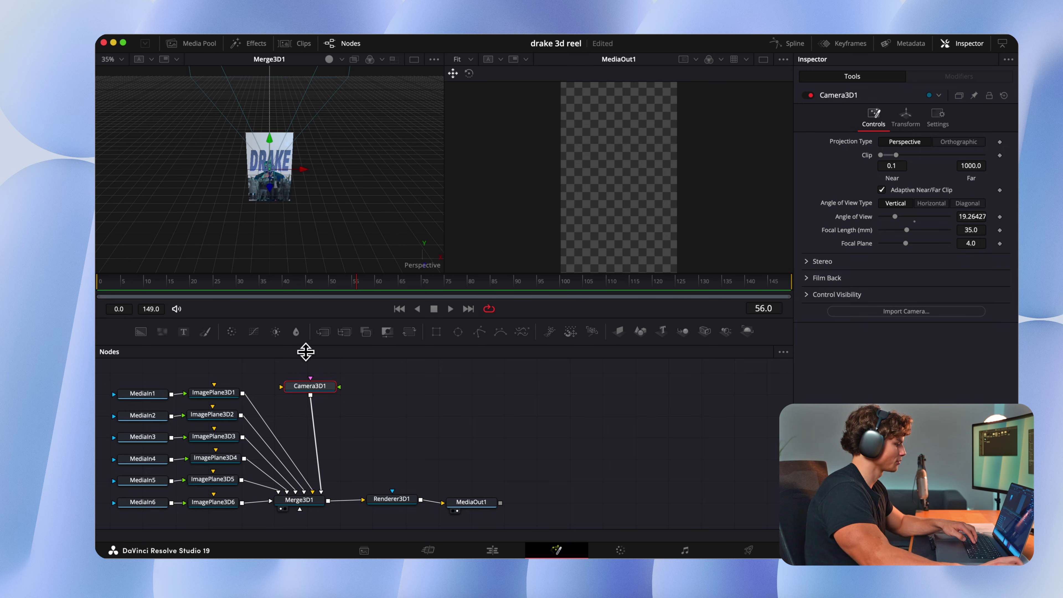
{"action": "left_click_drag", "start_coordinate": [273, 206], "coordinate": [268, 319]}
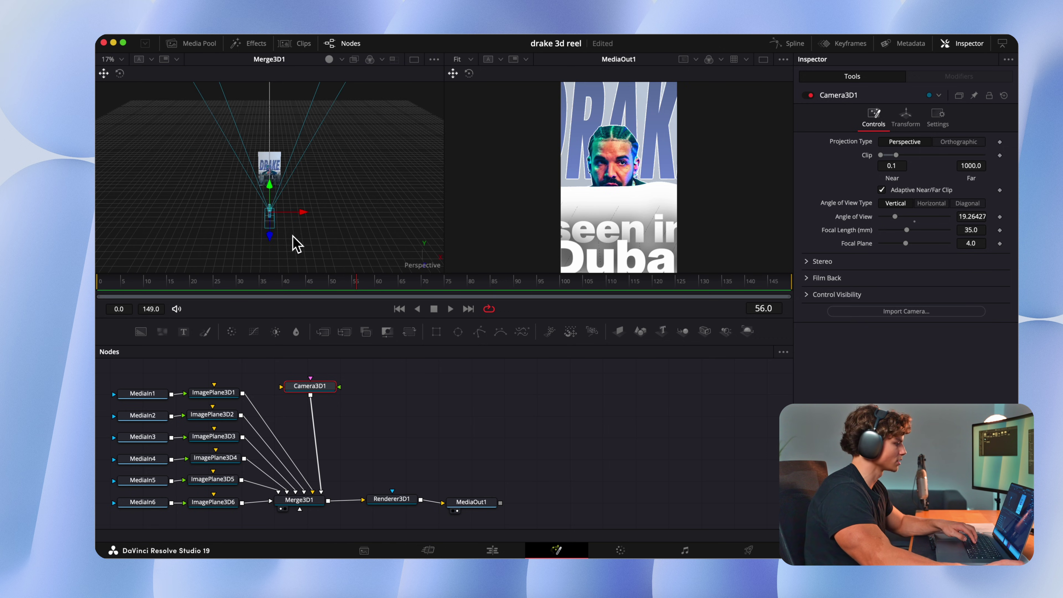
{"action": "scroll", "coordinate": [286, 231], "scroll_direction": "down", "scroll_amount": 3}
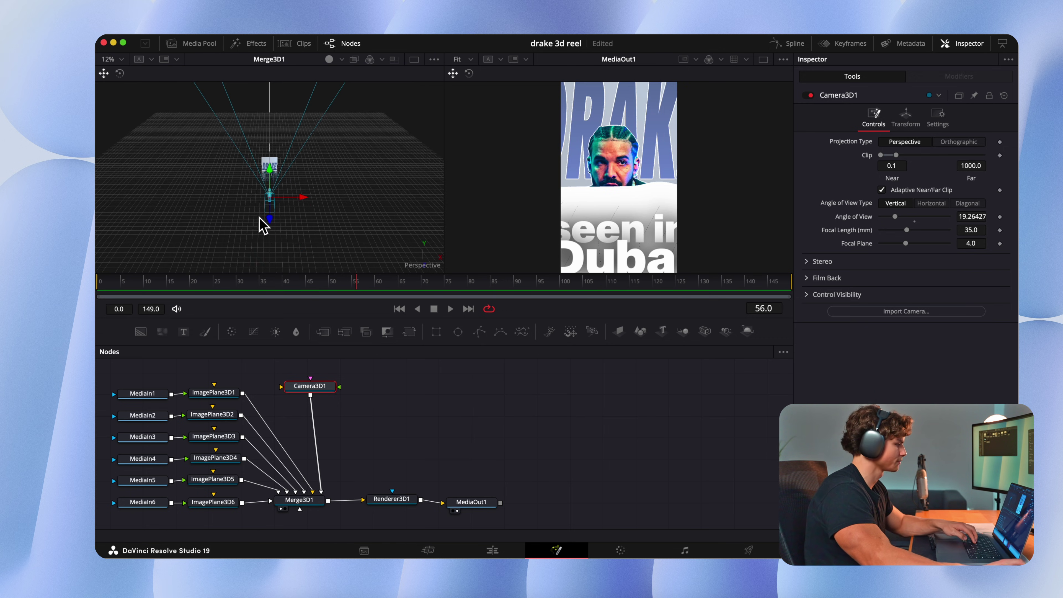
{"action": "left_click_drag", "start_coordinate": [259, 217], "coordinate": [260, 257]}
Step: Push ImagePlane3D1 back along Z and scale it up to cover the full frame
{"action": "left_click", "coordinate": [228, 394]}
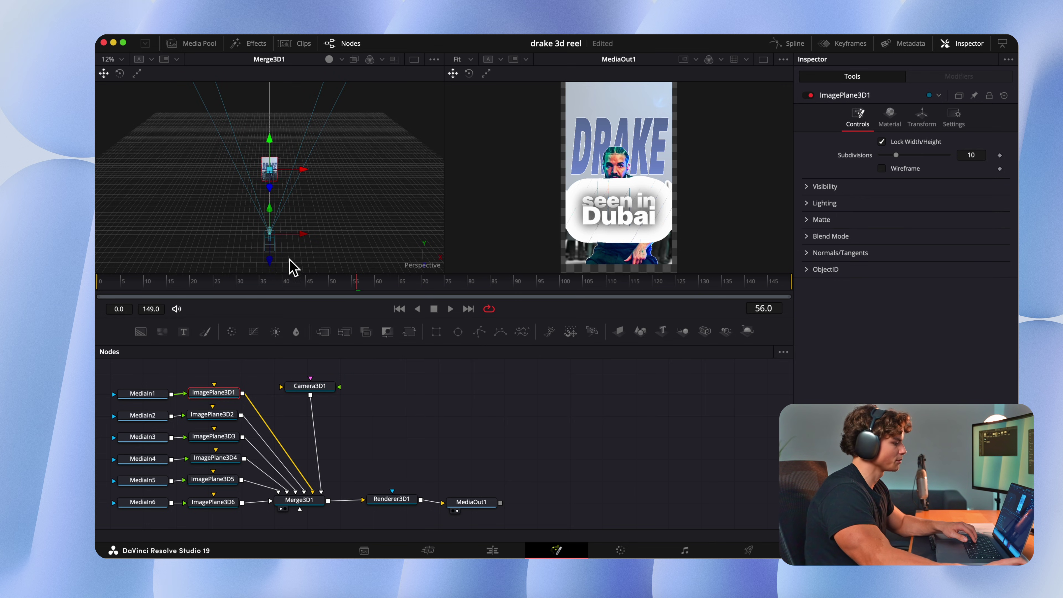
{"action": "scroll", "coordinate": [255, 230], "scroll_direction": "up", "scroll_amount": 1}
{"action": "left_click_drag", "start_coordinate": [272, 189], "coordinate": [271, 182]}
{"action": "left_click", "coordinate": [917, 126]}
{"action": "left_click_drag", "start_coordinate": [900, 322], "coordinate": [904, 322]}
Step: Move ImagePlane3D2 back to a Z translation of about -0.53 and scale it up to fill the frame
{"action": "left_click", "coordinate": [216, 416]}
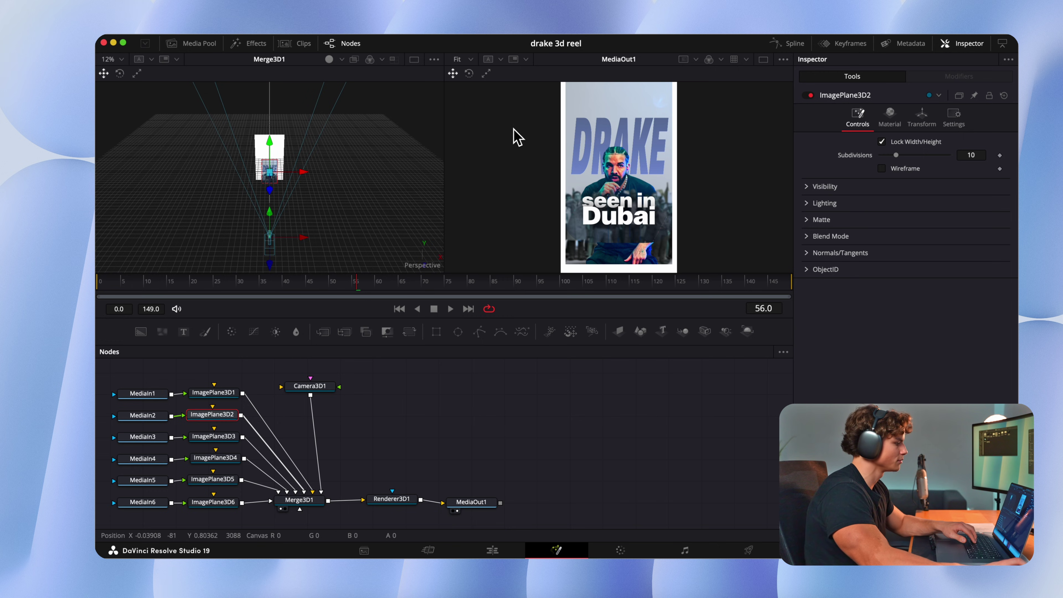
{"action": "left_click_drag", "start_coordinate": [271, 190], "coordinate": [271, 185]}
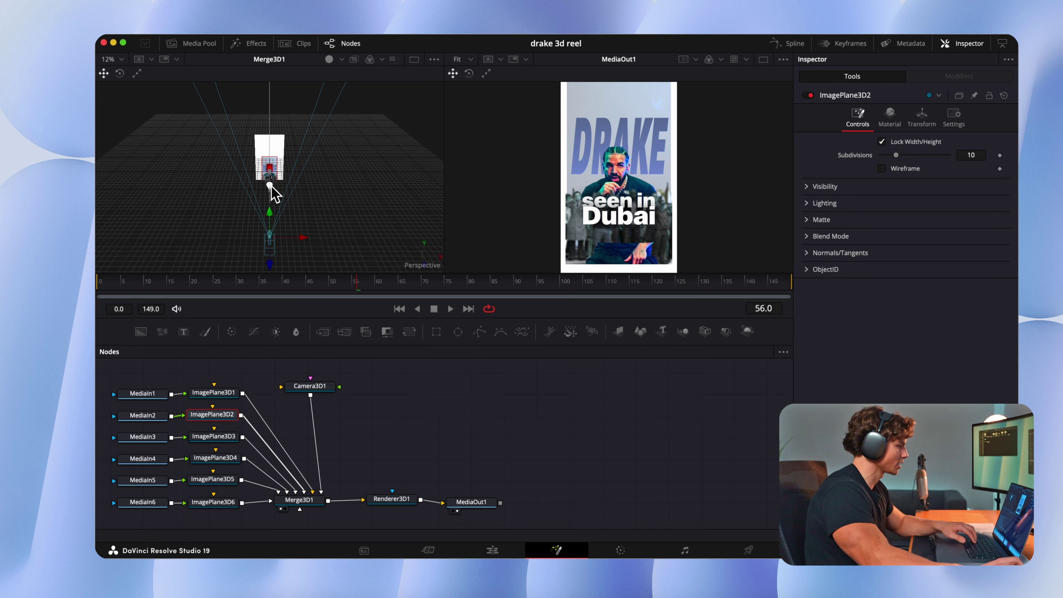
{"action": "left_click", "coordinate": [922, 119]}
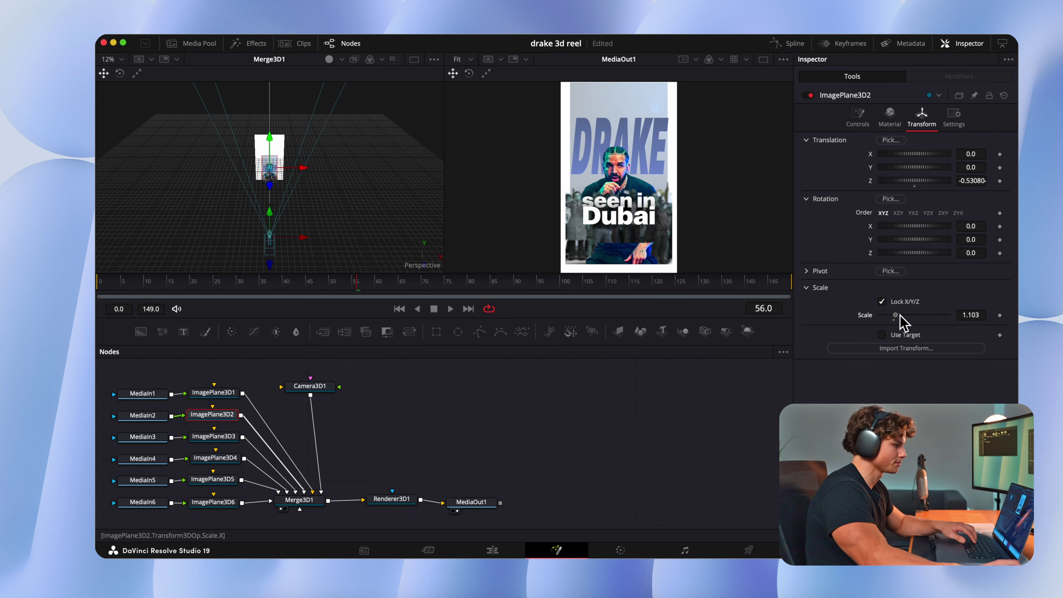
Step: Move ImagePlane3D3 back to Z about -0.54 with a scale of 1.3, and nudge ImagePlane3D4 slightly back along Z
{"action": "left_click", "coordinate": [221, 436]}
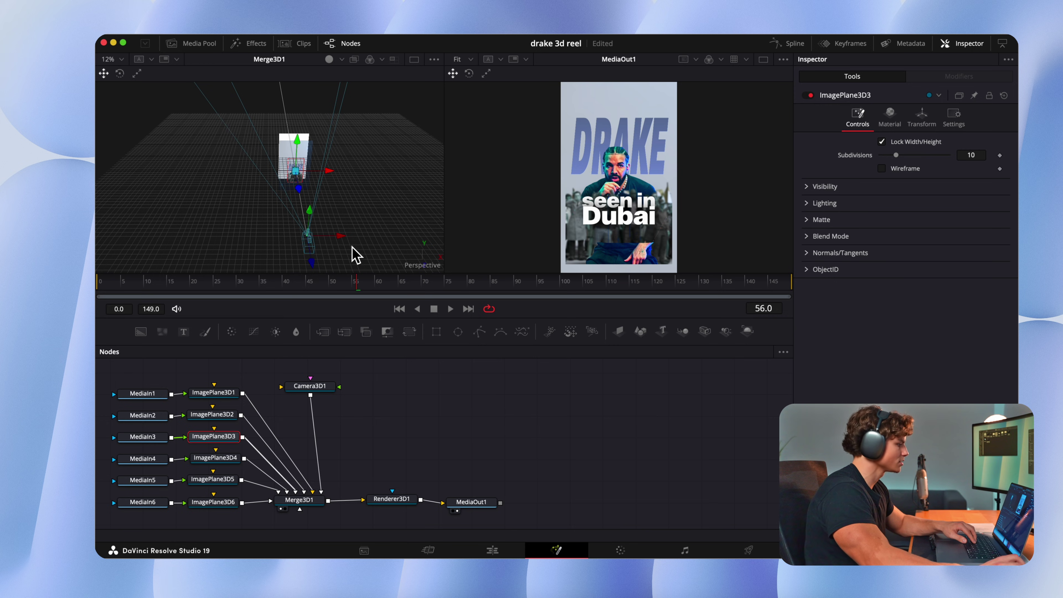
{"action": "left_click_drag", "start_coordinate": [301, 189], "coordinate": [300, 186]}
{"action": "left_click", "coordinate": [920, 120]}
{"action": "left_click_drag", "start_coordinate": [893, 314], "coordinate": [898, 314]}
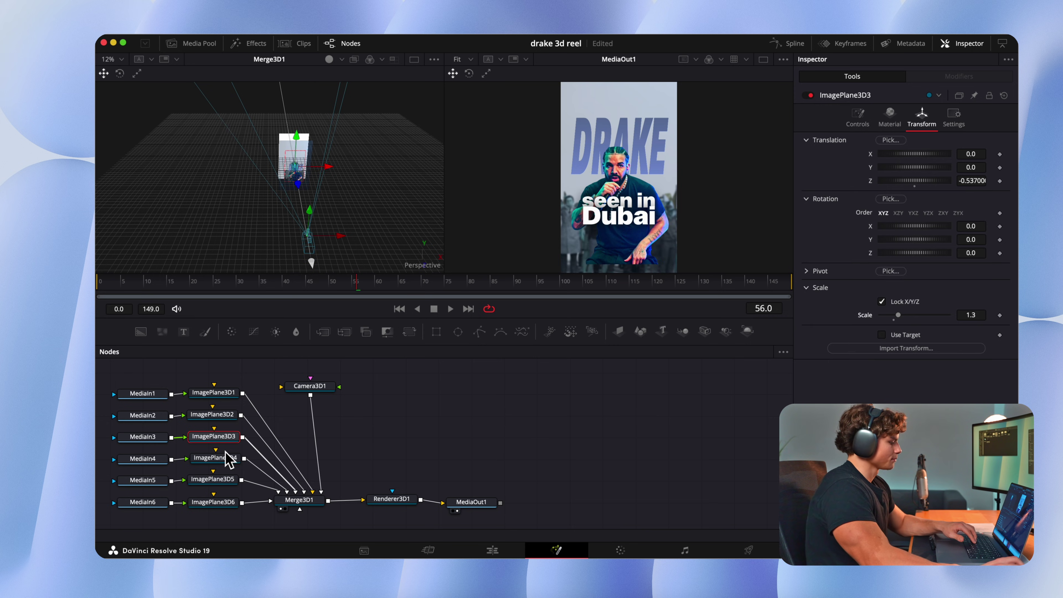
{"action": "left_click", "coordinate": [228, 462]}
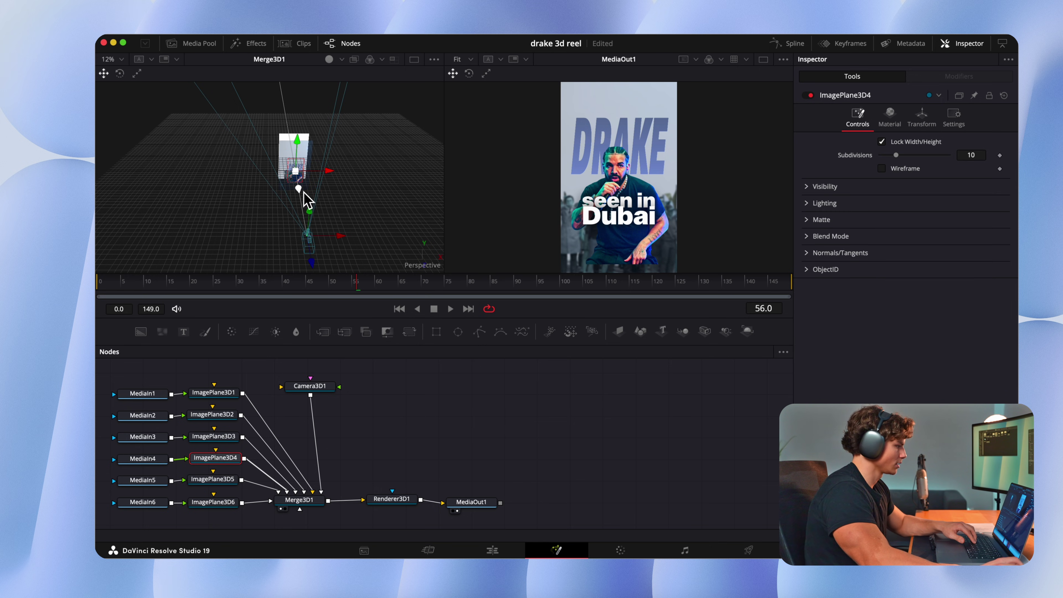
{"action": "left_click_drag", "start_coordinate": [300, 190], "coordinate": [300, 188]}
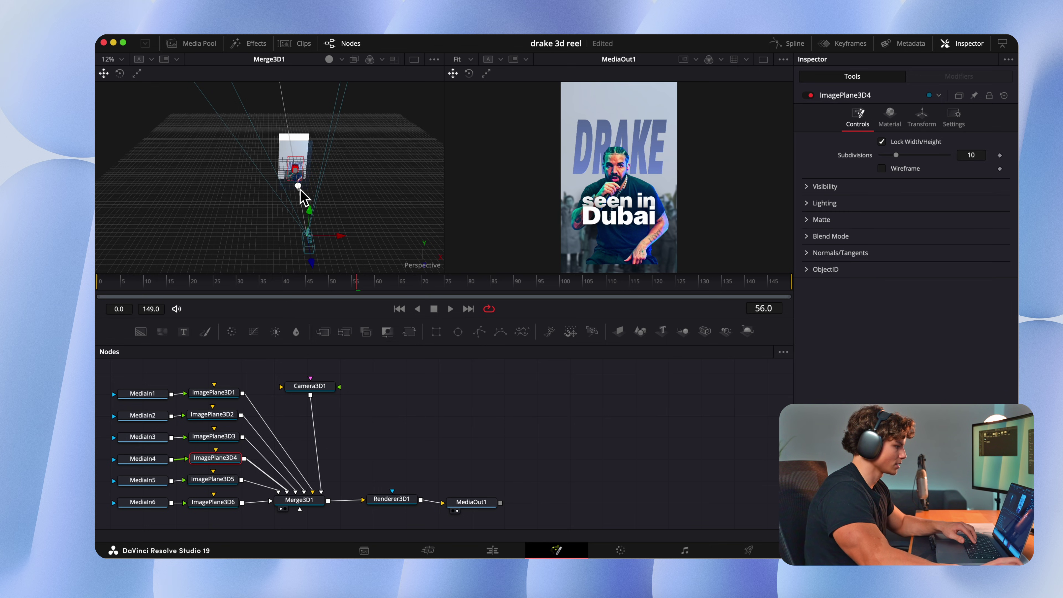
Step: Bring ImagePlane3D5 forward to Z about 0.98 and Y about -0.055 at scale 0.867, and move ImagePlane3D6 forward toward the camera
{"action": "left_click", "coordinate": [225, 481]}
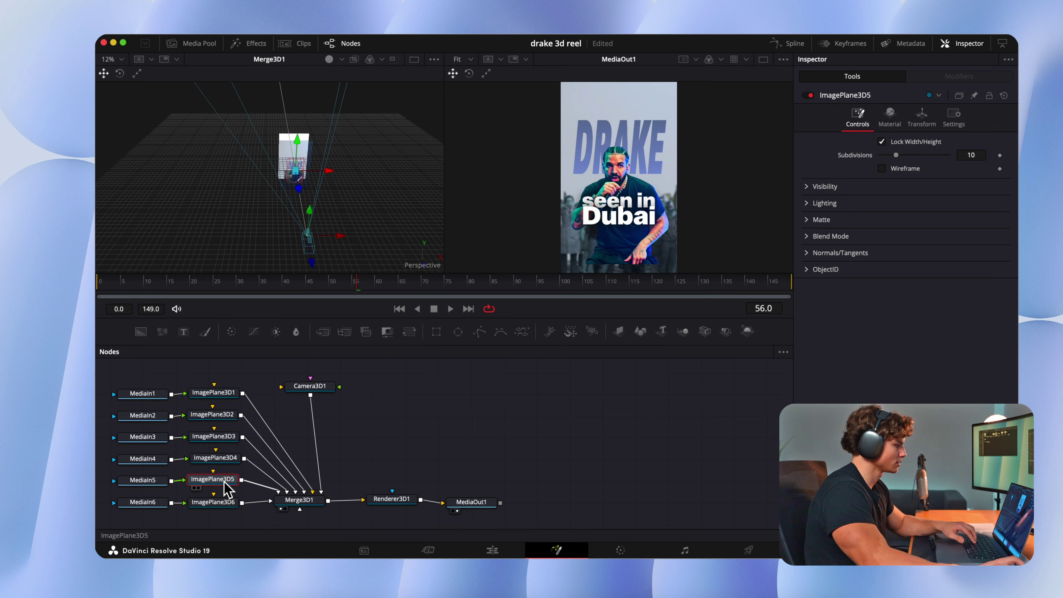
{"action": "left_click_drag", "start_coordinate": [301, 193], "coordinate": [304, 200]}
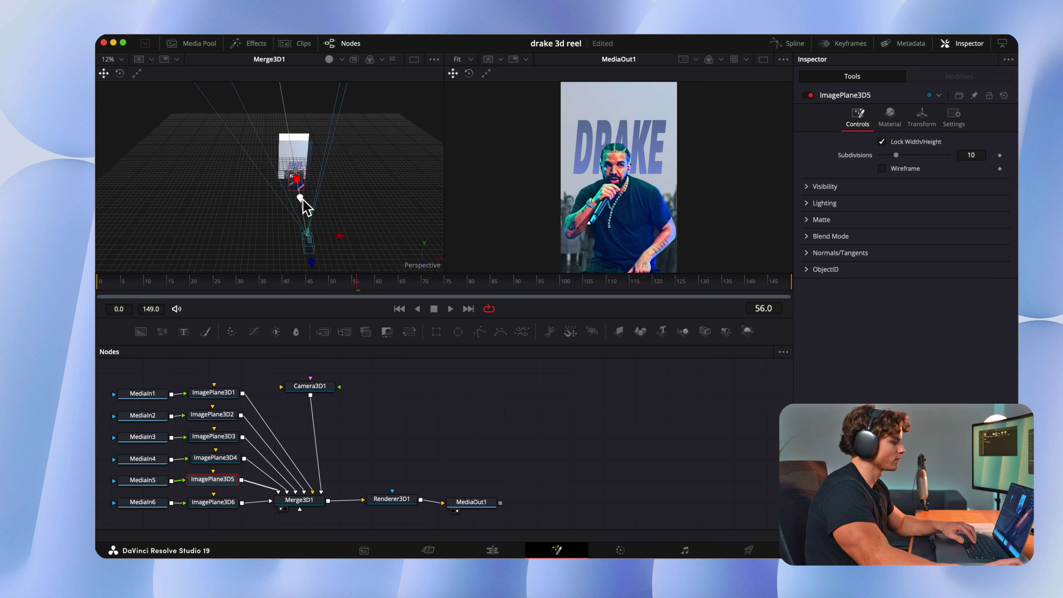
{"action": "left_click", "coordinate": [922, 118]}
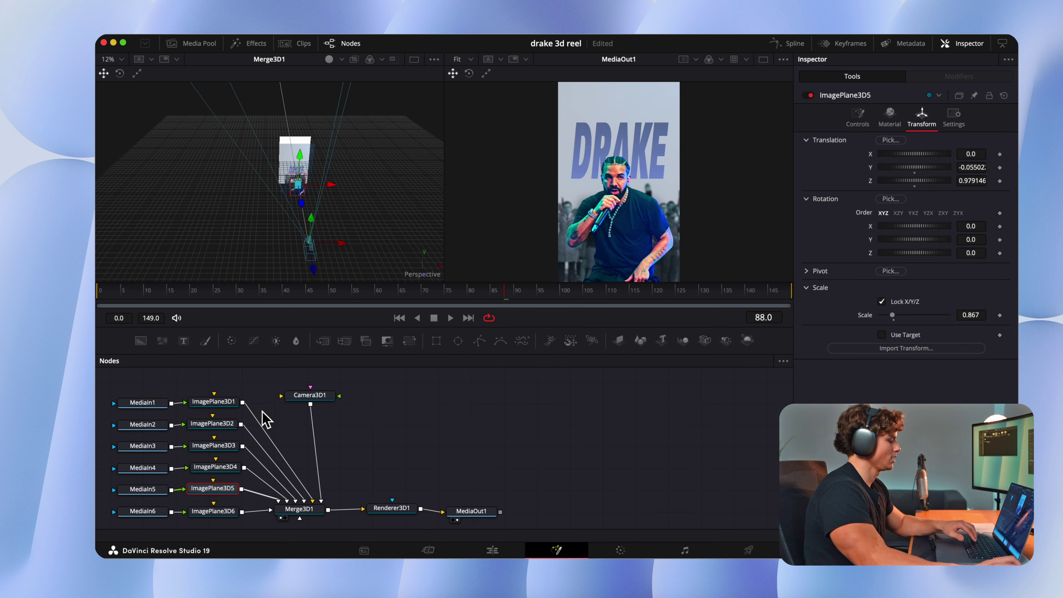
{"action": "left_click", "coordinate": [219, 518]}
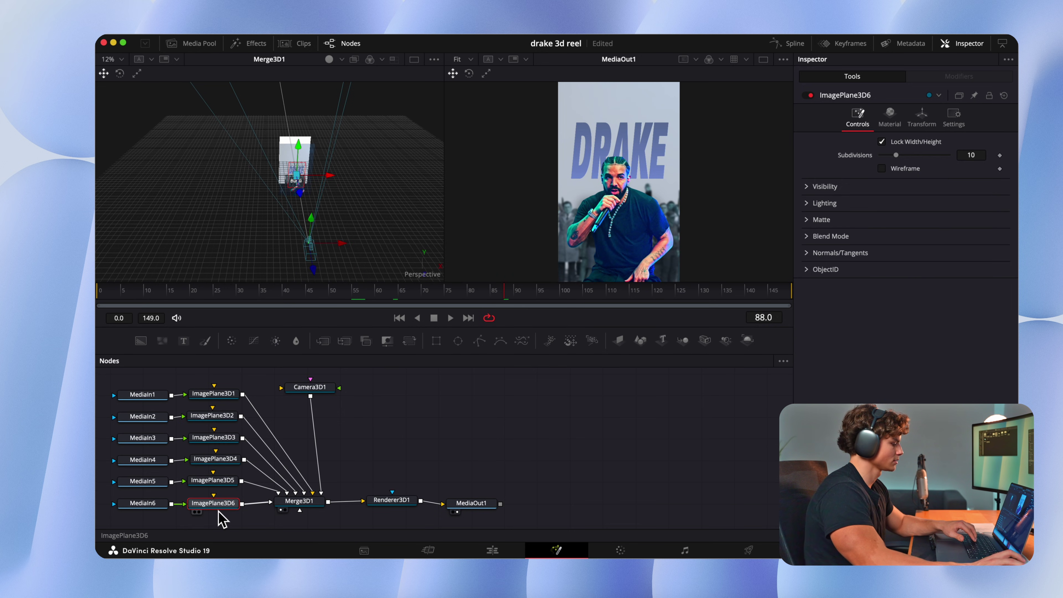
{"action": "left_click_drag", "start_coordinate": [305, 208], "coordinate": [306, 204]}
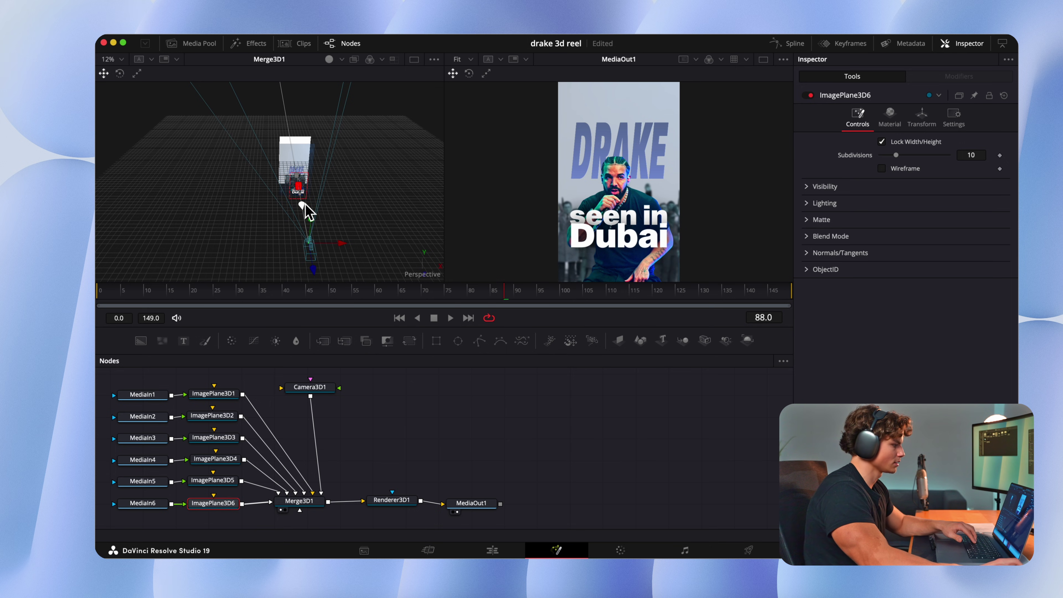
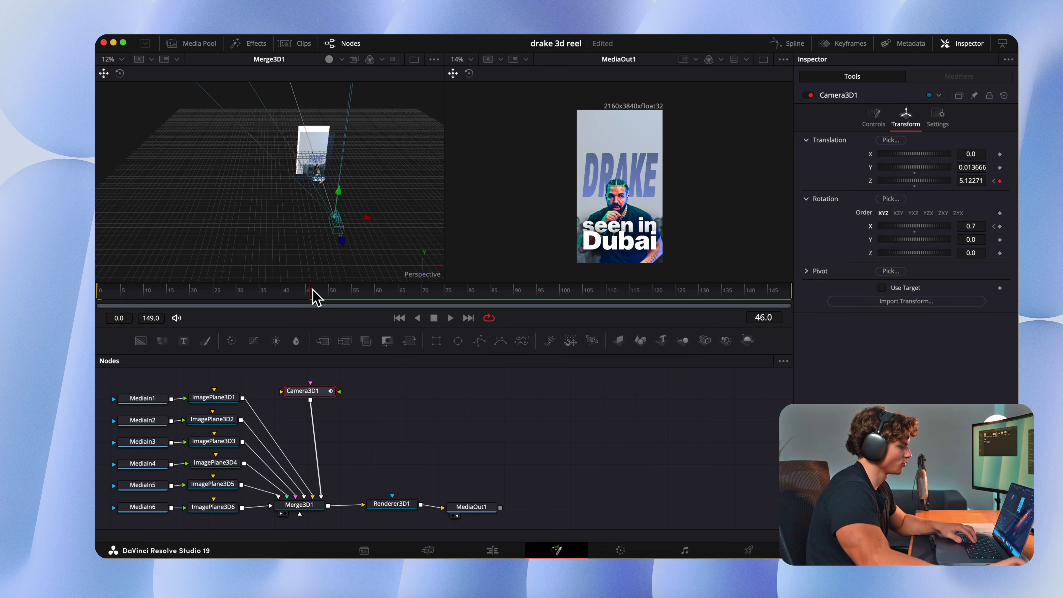
Step: Set Camera3D1's X rotation to -1.8 at frame 46
{"action": "left_click", "coordinate": [970, 225]}
{"action": "type", "text": "0.4"}
{"action": "key", "text": "Return"}
{"action": "left_click_drag", "start_coordinate": [970, 226], "coordinate": [962, 226]}
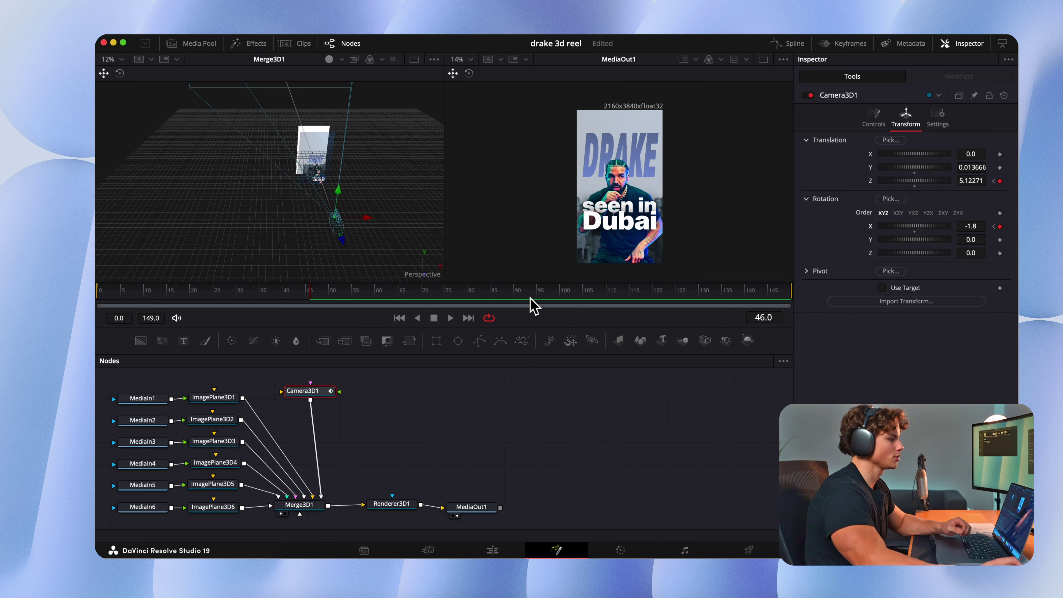
Step: Flatten the camera's Z Offset and X Rotation keyframes in the Spline editor and adjust the curve handles for custom easing
{"action": "left_click", "coordinate": [794, 44]}
{"action": "left_click", "coordinate": [471, 401]}
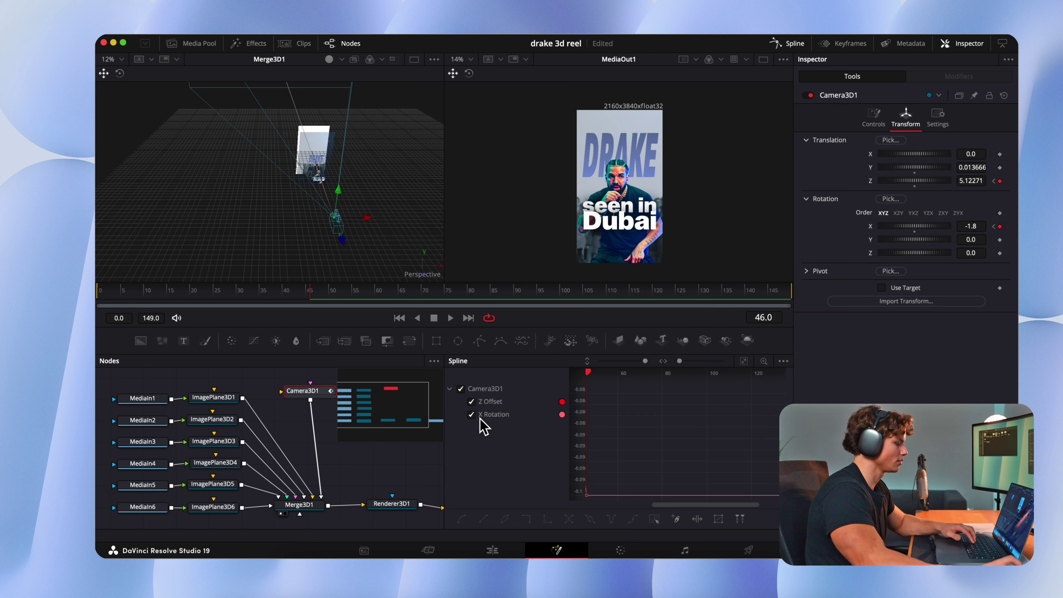
{"action": "left_click", "coordinate": [745, 362]}
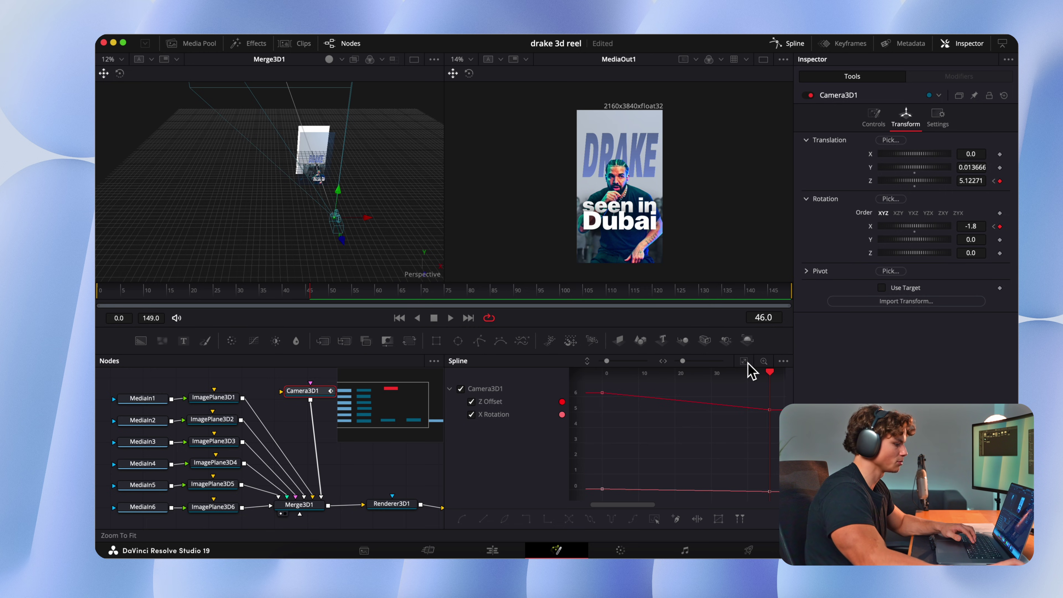
{"action": "left_click_drag", "start_coordinate": [775, 397], "coordinate": [644, 486]}
{"action": "key", "text": "f"}
{"action": "scroll", "coordinate": [669, 420], "scroll_direction": "up", "scroll_amount": 3}
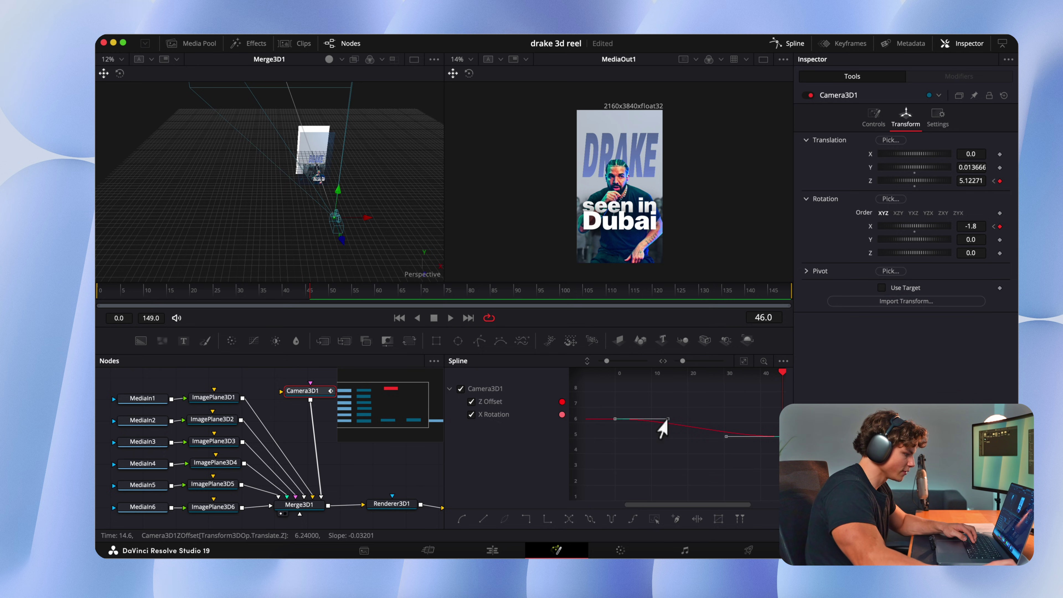
{"action": "left_click_drag", "start_coordinate": [657, 418], "coordinate": [646, 419]}
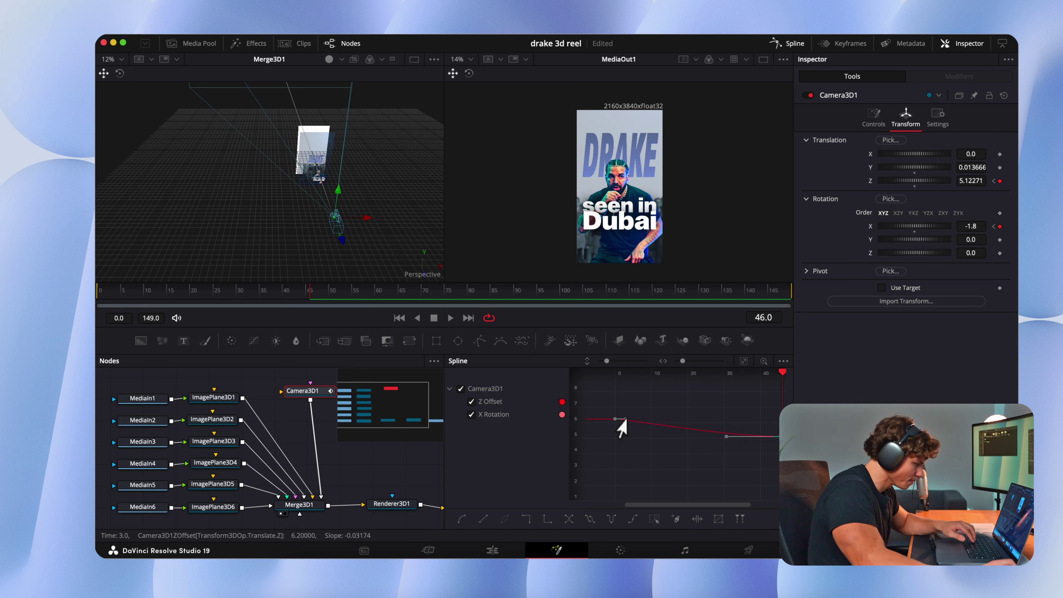
{"action": "scroll", "coordinate": [728, 444], "scroll_direction": "right", "scroll_amount": 3}
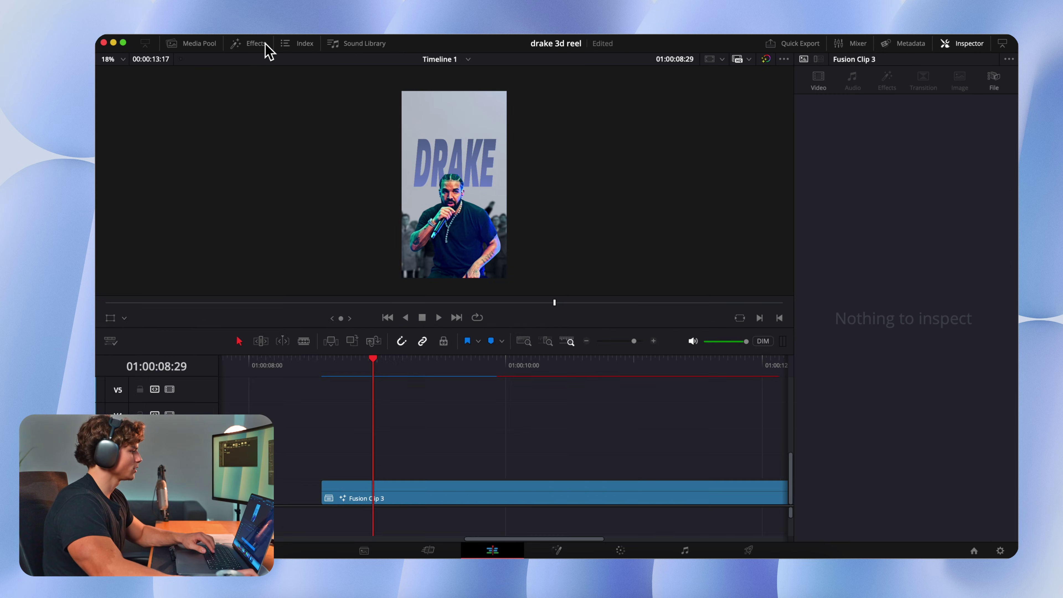
Step: Place a Solid Color generator on V2 above the start of Fusion Clip 3 and cut it at 01:00:08:29
{"action": "left_click", "coordinate": [255, 43]}
{"action": "left_click", "coordinate": [133, 159]}
{"action": "left_click", "coordinate": [351, 78]}
{"action": "left_click_drag", "start_coordinate": [233, 301], "coordinate": [680, 472]}
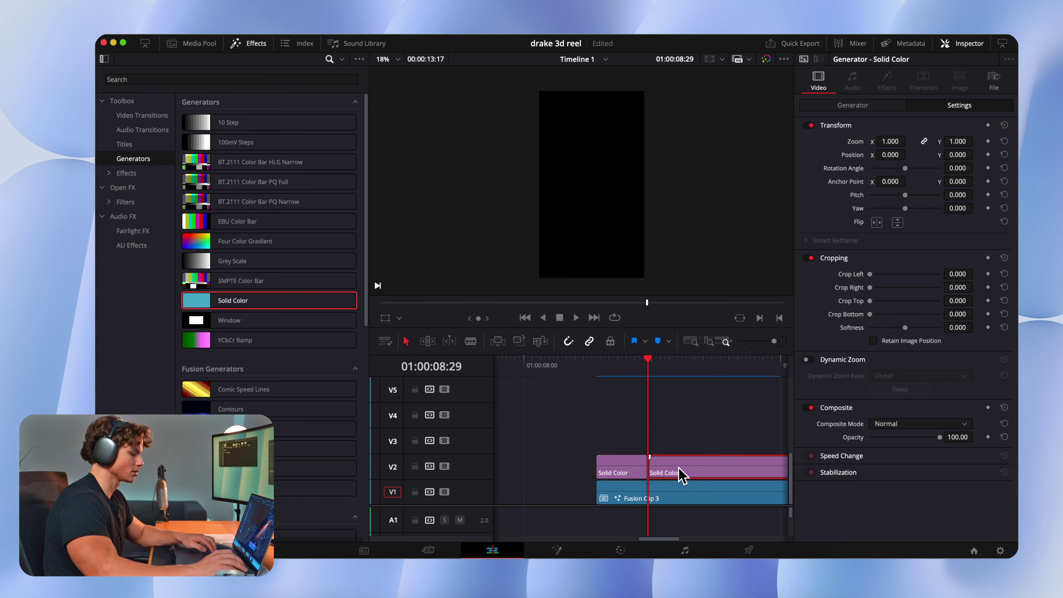
Step: Change the color of the short Solid Color clip above Fusion Clip 3 to white
{"action": "left_click", "coordinate": [618, 361]}
{"action": "left_click", "coordinate": [852, 104]}
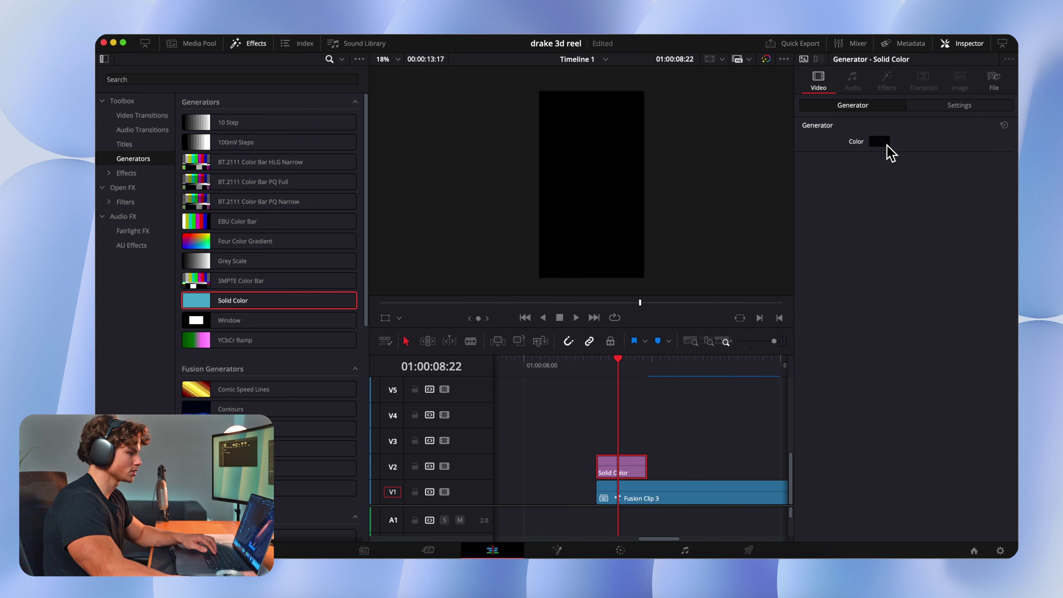
{"action": "left_click", "coordinate": [880, 141]}
{"action": "left_click", "coordinate": [873, 253]}
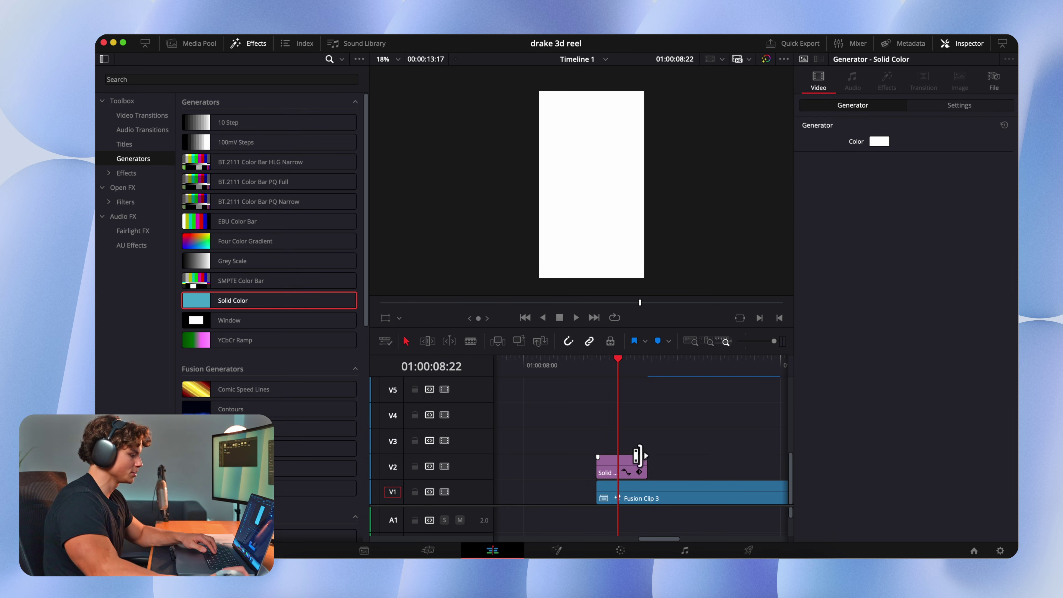
Step: Add a fade-out to the white Solid Color clip and play the sequence from its start
{"action": "mouse_move", "coordinate": [645, 457]}
{"action": "left_mouse_down"}
{"action": "mouse_move", "coordinate": [602, 457]}
{"action": "mouse_move", "coordinate": [644, 471]}
{"action": "left_mouse_up"}
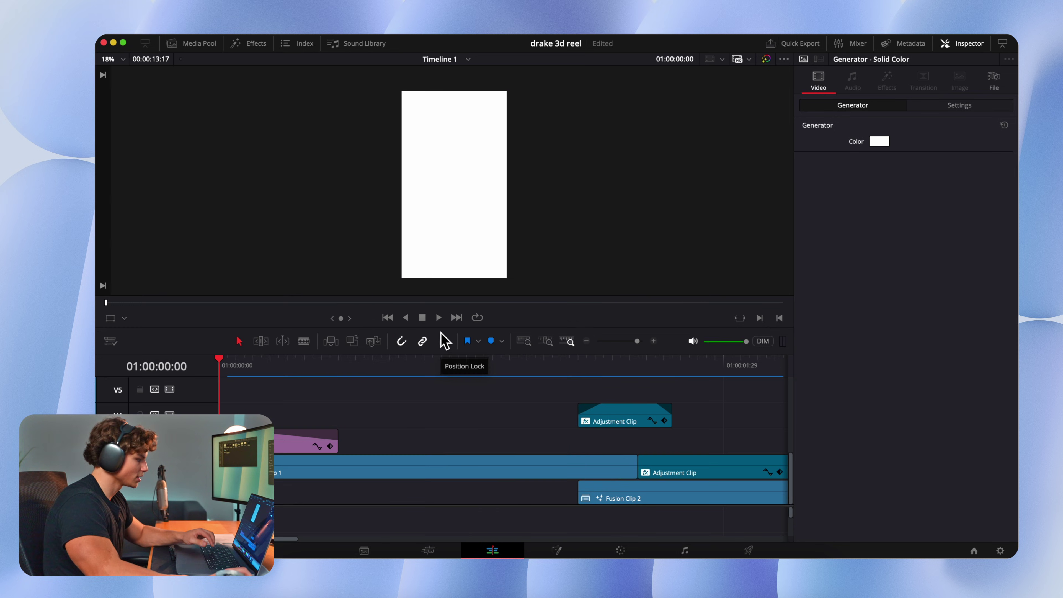
{"action": "left_click", "coordinate": [438, 317]}
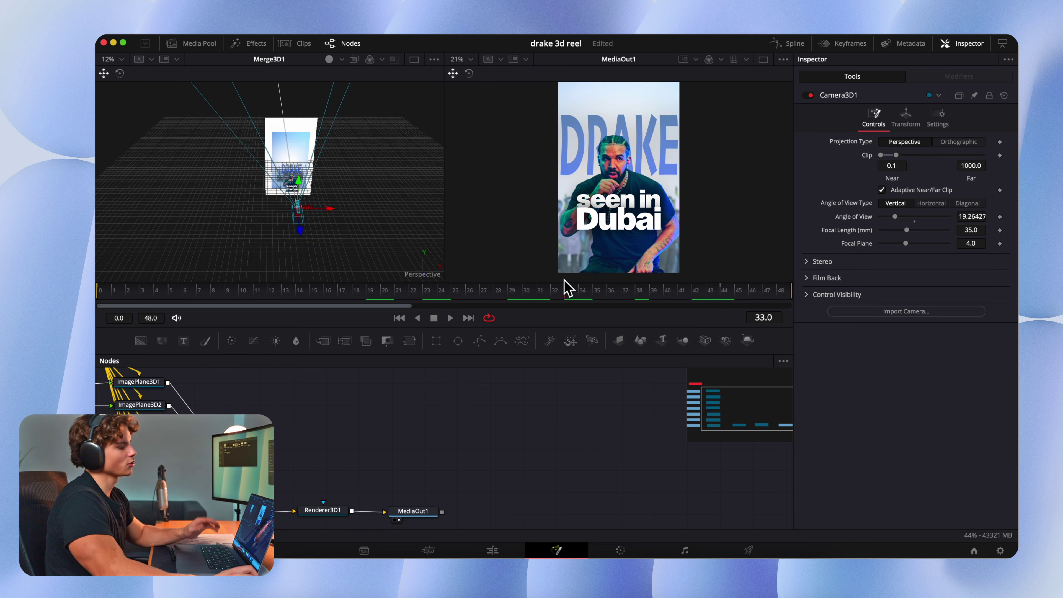
Step: Add a keyframe to Camera3D1's X translation at frame 33 and go to frame 44
{"action": "left_click", "coordinate": [905, 121]}
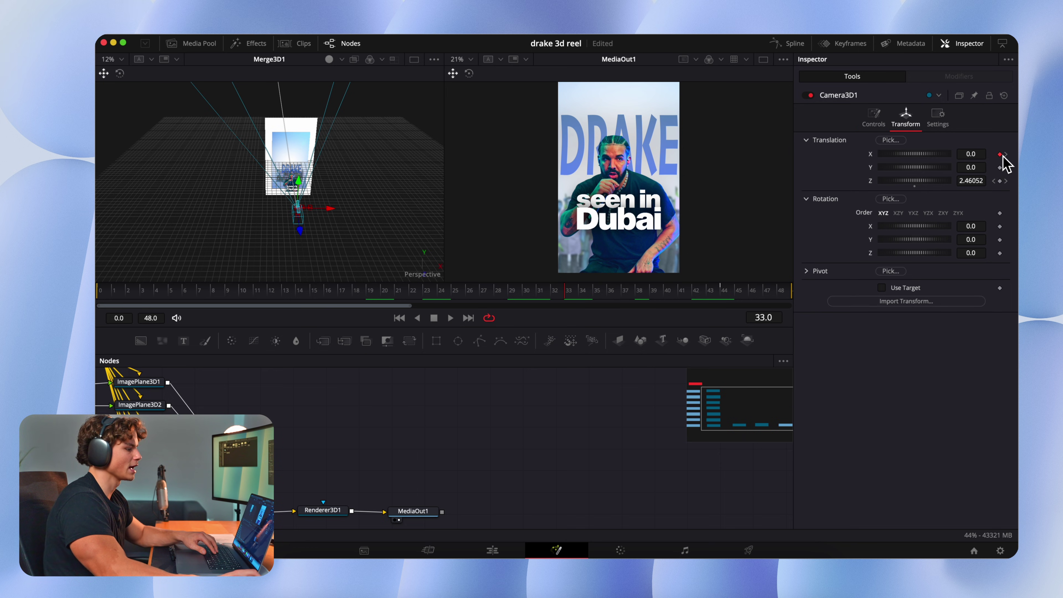
{"action": "left_click", "coordinate": [726, 290]}
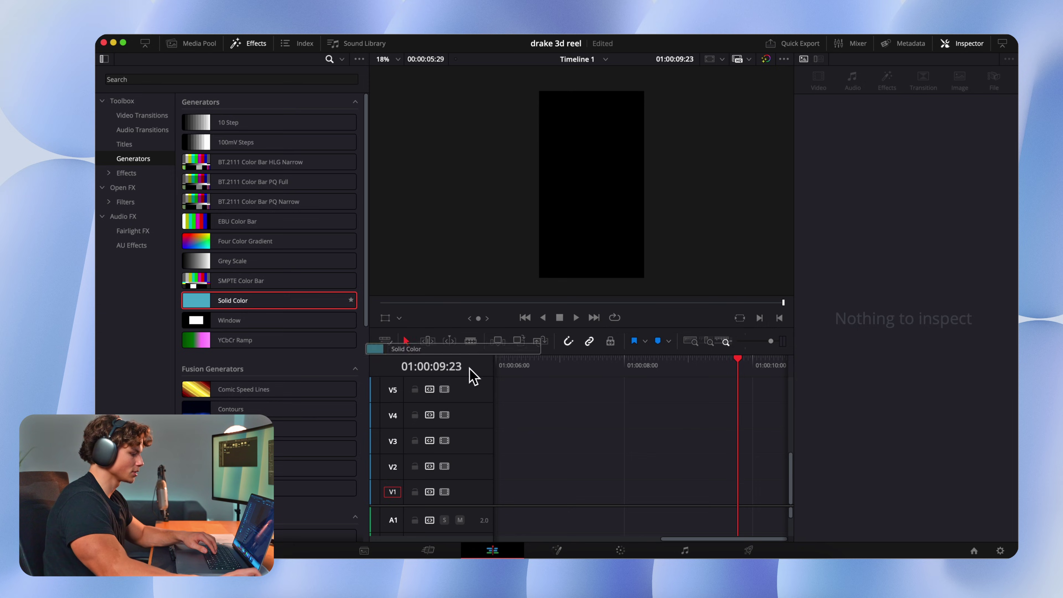
Step: Place a Solid Color generator on V1 at about 01:00:08:25 and change its color to light blue
{"action": "left_click_drag", "start_coordinate": [472, 372], "coordinate": [693, 498]}
{"action": "left_click", "coordinate": [852, 105]}
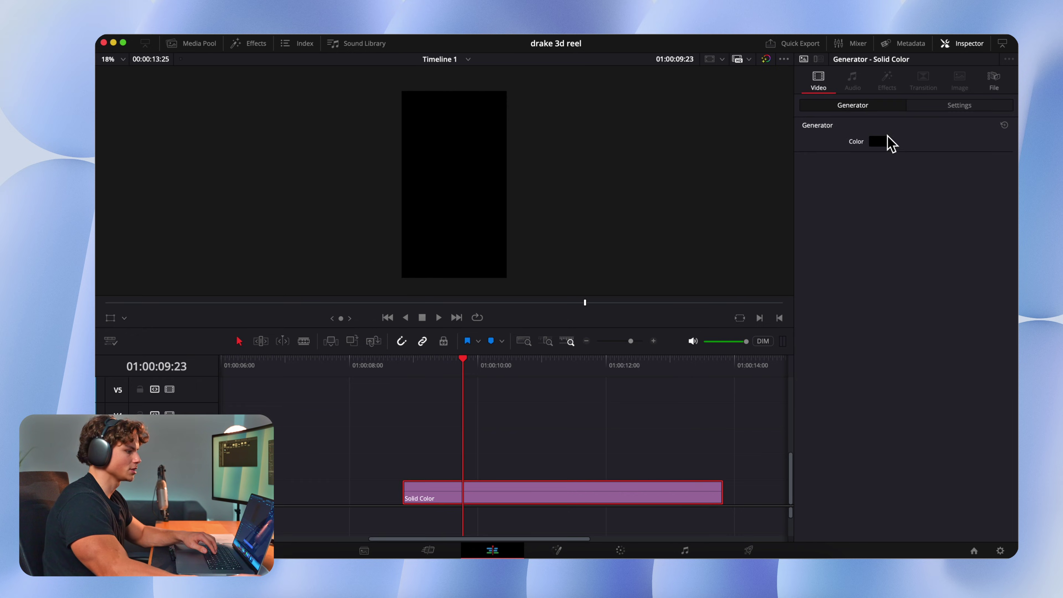
{"action": "left_click", "coordinate": [883, 142]}
{"action": "left_click", "coordinate": [837, 337]}
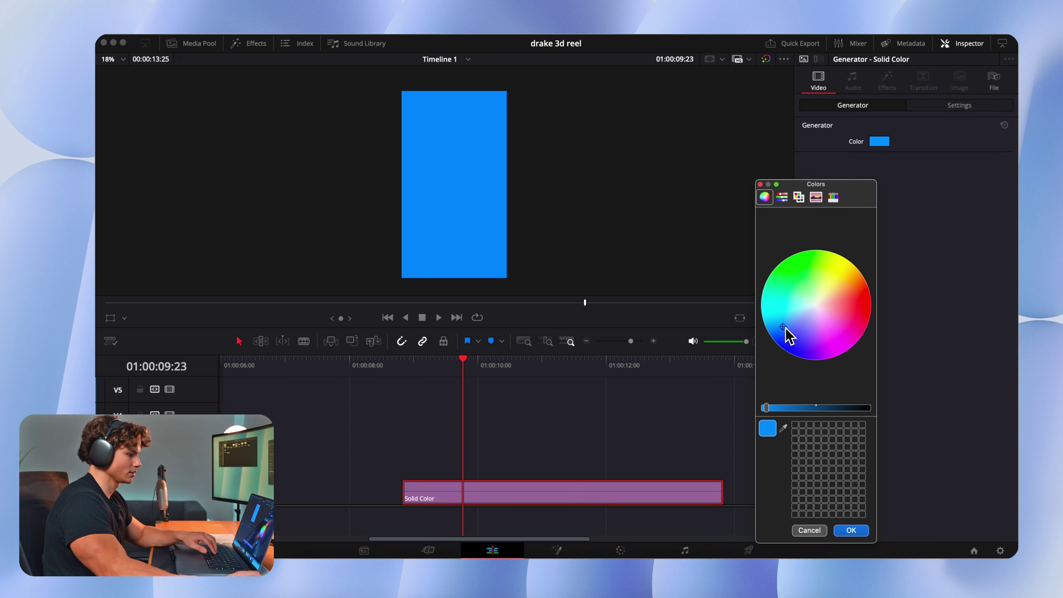
{"action": "left_click_drag", "start_coordinate": [786, 332], "coordinate": [795, 332]}
{"action": "left_click_drag", "start_coordinate": [794, 332], "coordinate": [788, 316]}
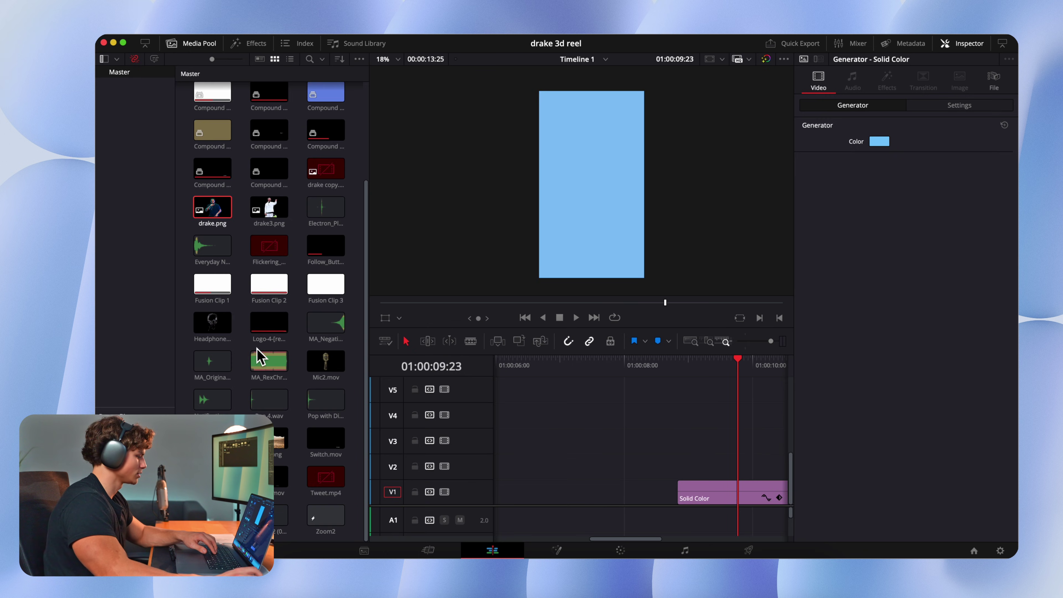
Step: Add sand.png above the light blue Solid Color with zoom 0.480 and position X -15, Y -1025, and apply Gaussian Blur to it
{"action": "left_click_drag", "start_coordinate": [279, 439], "coordinate": [695, 467]}
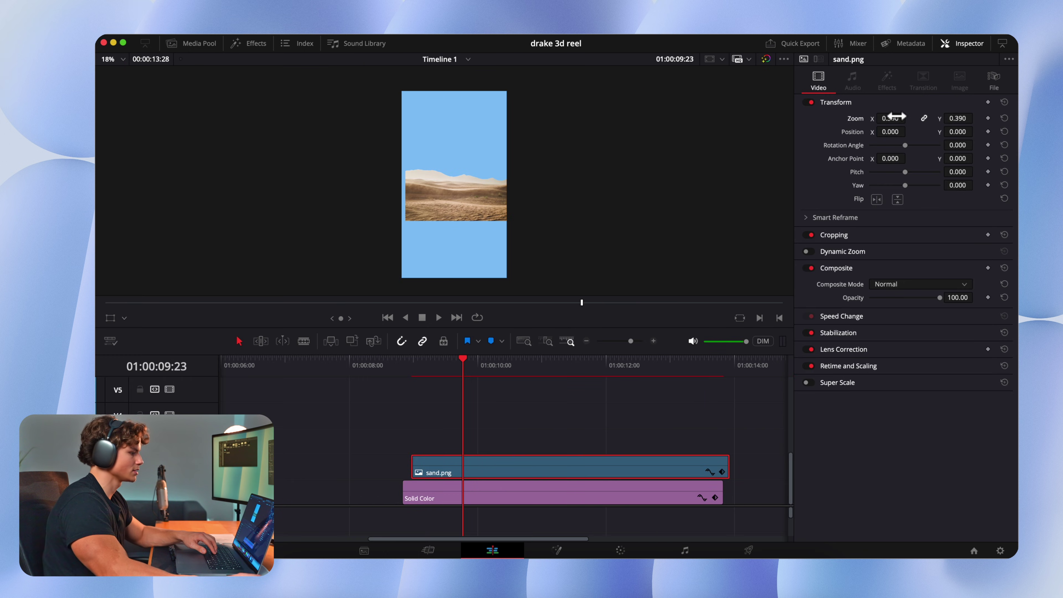
{"action": "left_click_drag", "start_coordinate": [966, 132], "coordinate": [677, 132]}
{"action": "left_click_drag", "start_coordinate": [678, 133], "coordinate": [540, 132]}
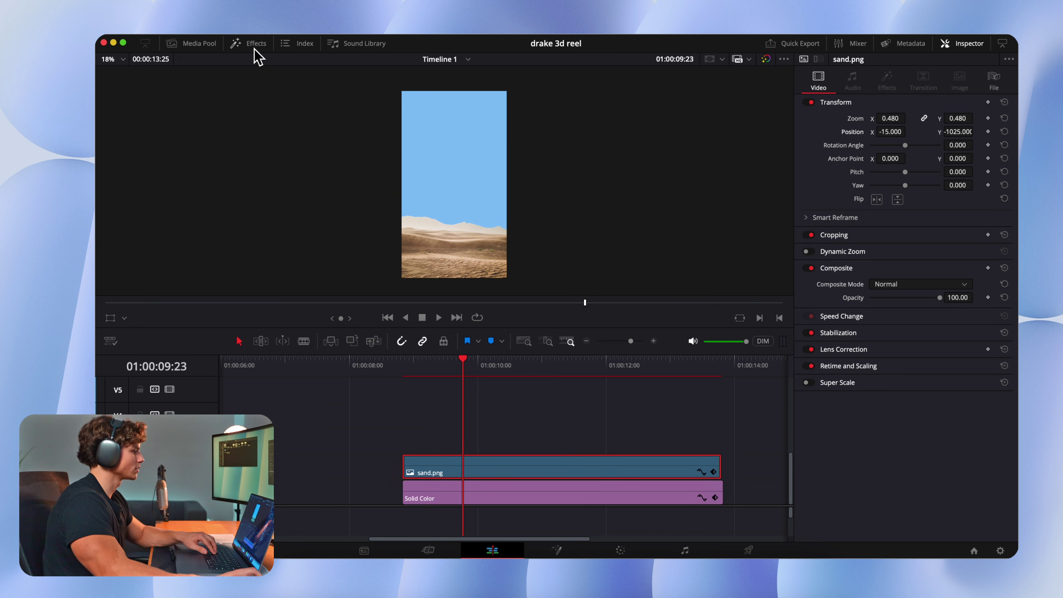
{"action": "left_click", "coordinate": [252, 45]}
{"action": "left_click_drag", "start_coordinate": [247, 165], "coordinate": [716, 483]}
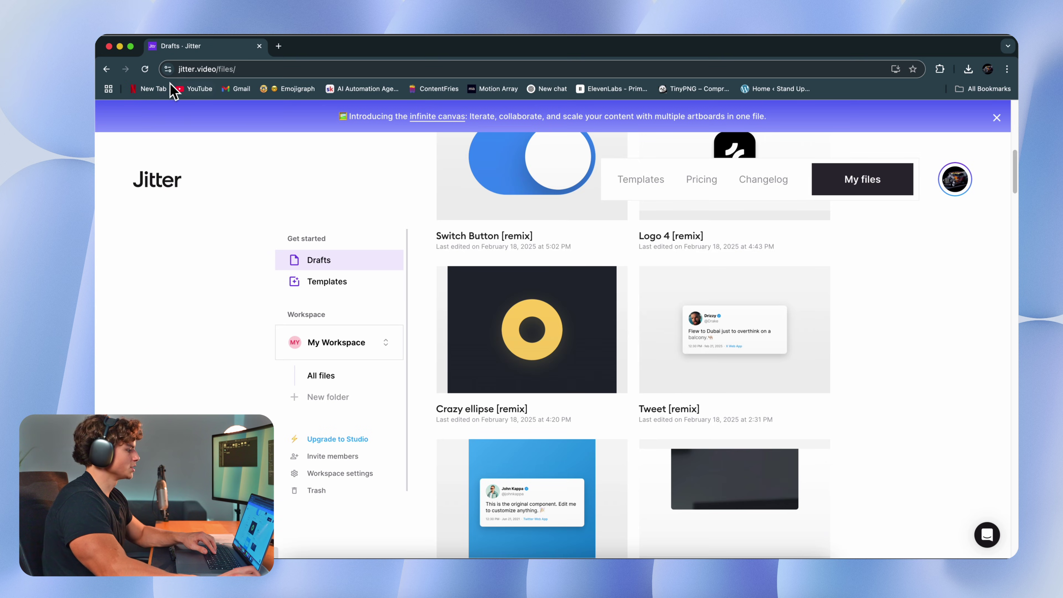
Step: Switch to Jitter, open the Tweet [remix] file, preview it at 1.12 s and select its Twitter Datestamp layer
{"action": "left_click", "coordinate": [670, 421]}
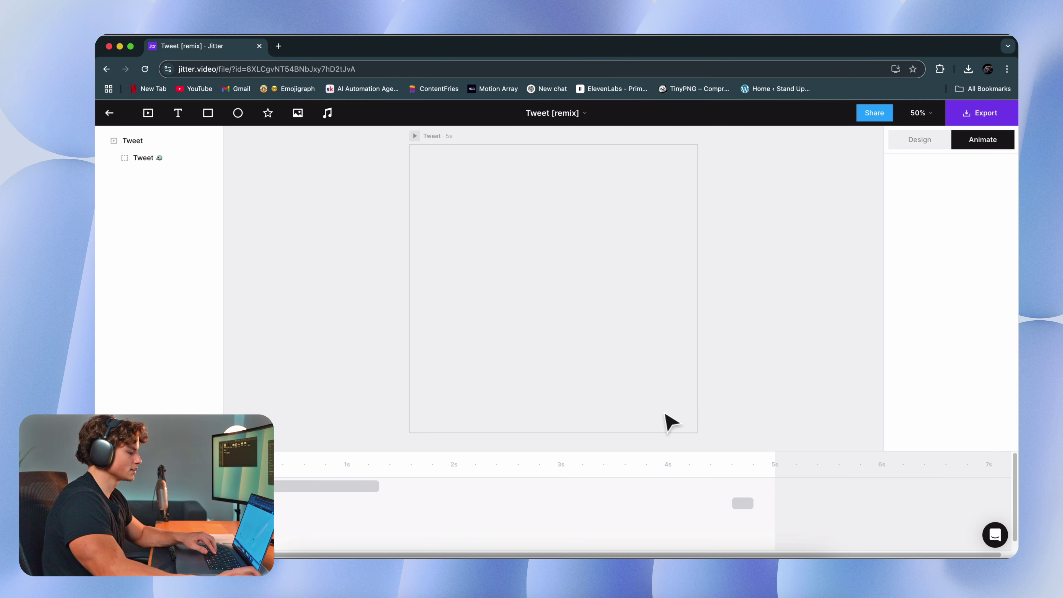
{"action": "left_click_drag", "start_coordinate": [339, 494], "coordinate": [373, 489]}
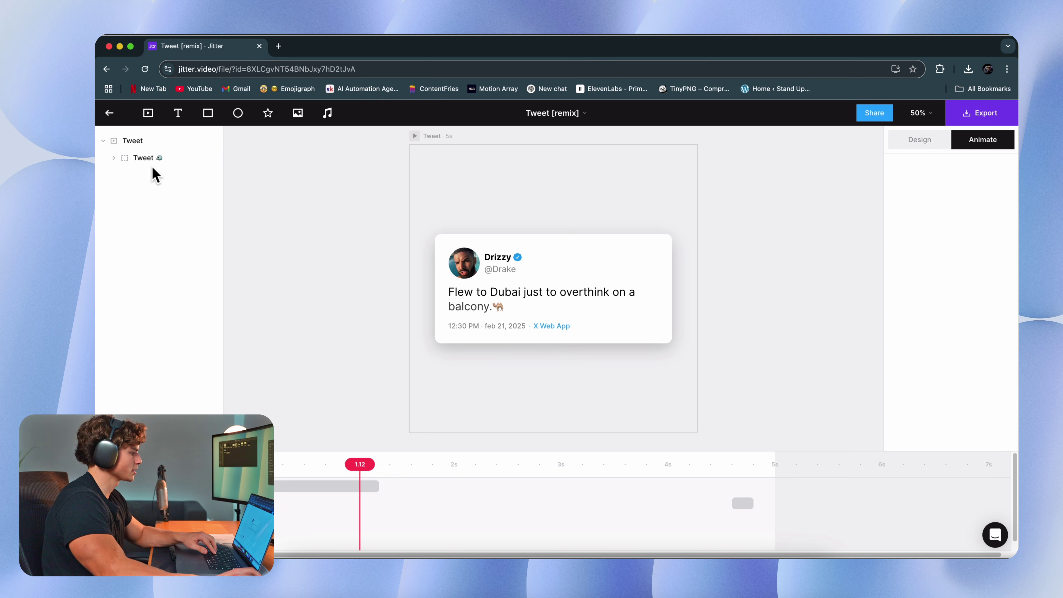
{"action": "left_click", "coordinate": [114, 157]}
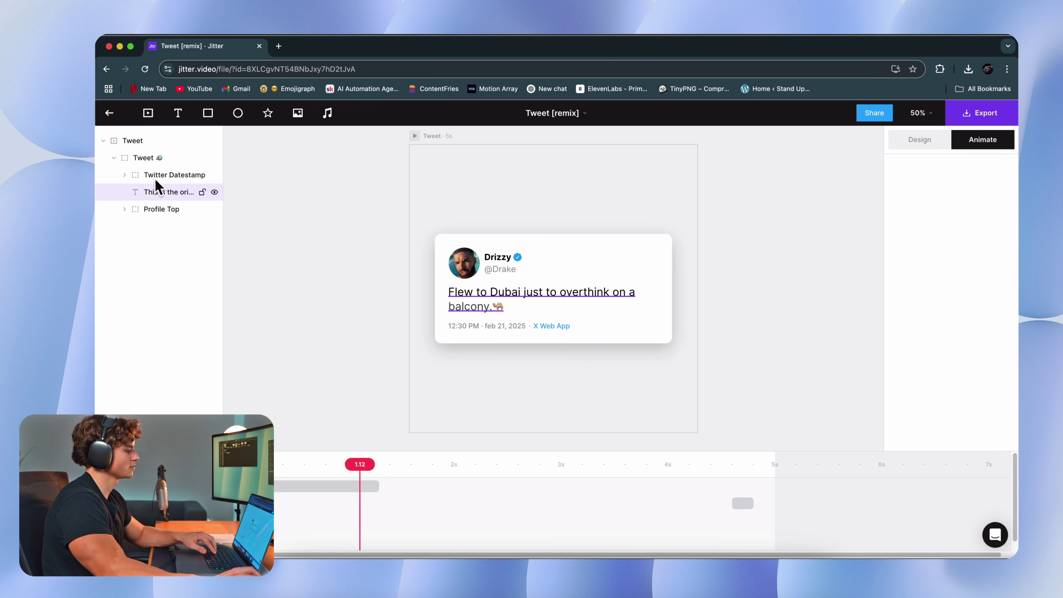
{"action": "left_click", "coordinate": [145, 175]}
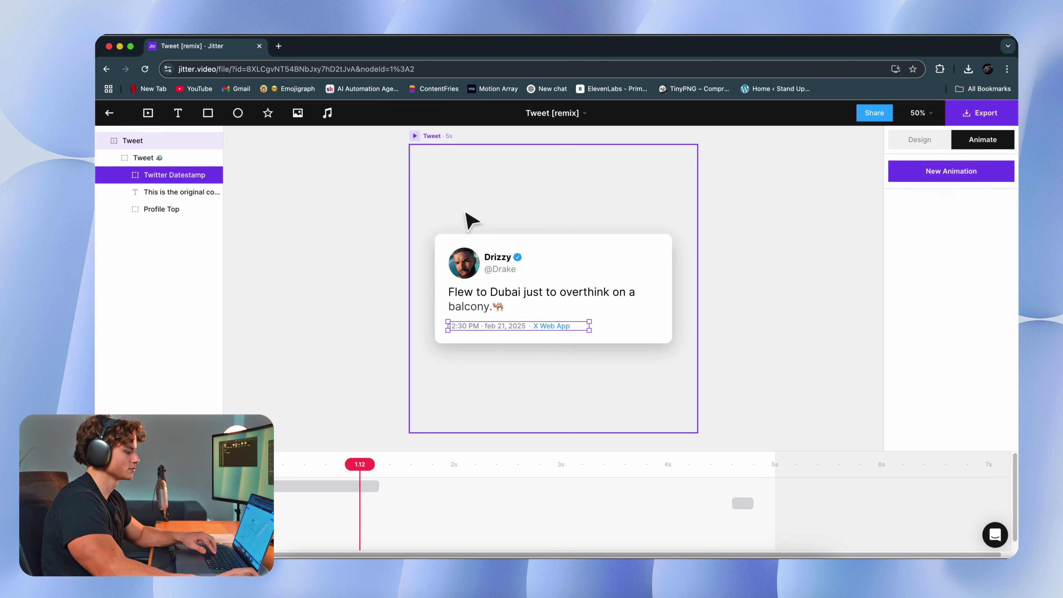
Step: Open the tweet's body text for editing, leave it as written, and start exporting the Tweet animation
{"action": "double_click", "coordinate": [477, 298]}
{"action": "left_click", "coordinate": [475, 296]}
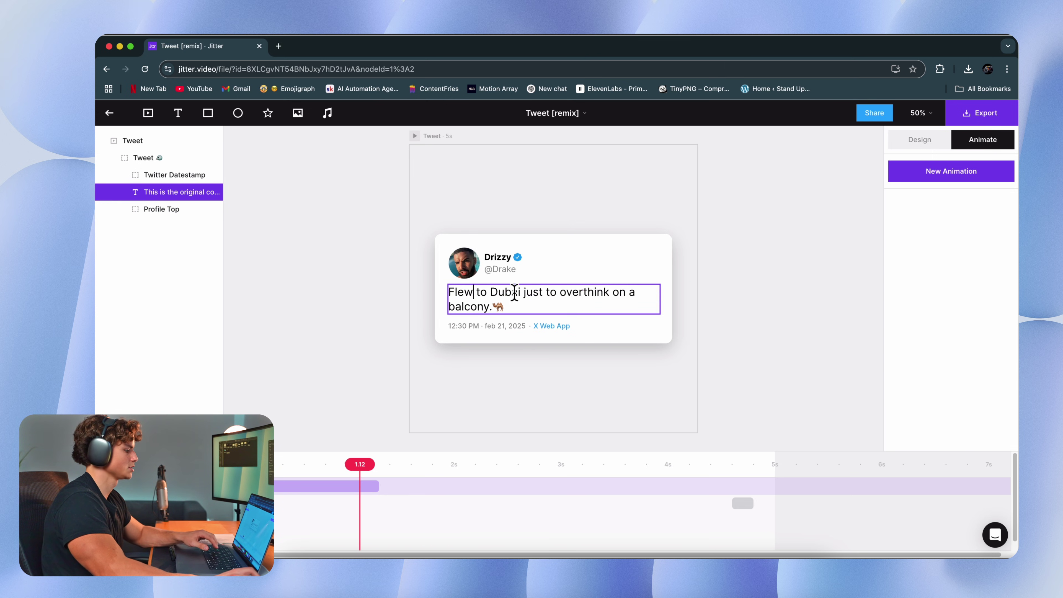
{"action": "left_click", "coordinate": [477, 267]}
{"action": "left_click", "coordinate": [979, 112]}
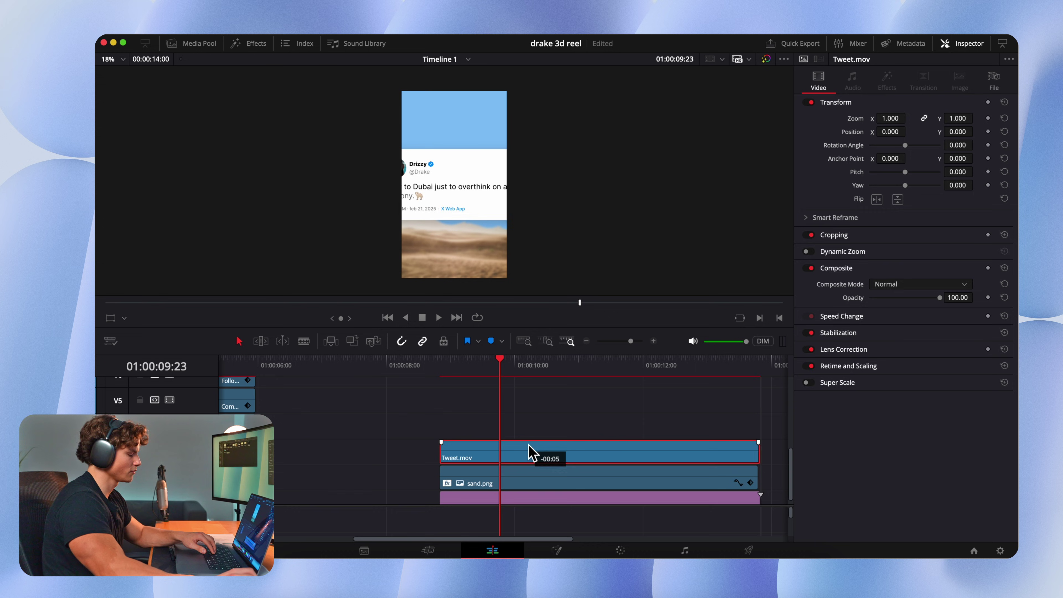
Step: Switch to DaVinci Resolve, align Tweet.mov above sand.png and set its zoom to 0.490, bottom crop to 351.8 and Y position to 405
{"action": "left_click_drag", "start_coordinate": [528, 451], "coordinate": [528, 450]}
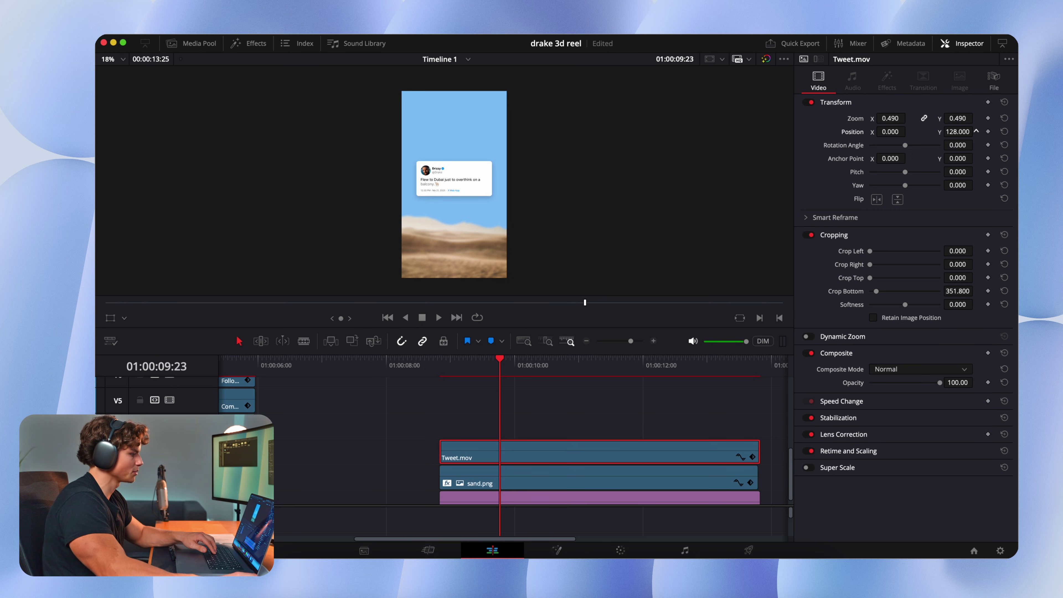
{"action": "left_click_drag", "start_coordinate": [957, 132], "coordinate": [957, 134]}
{"action": "left_click", "coordinate": [432, 319]}
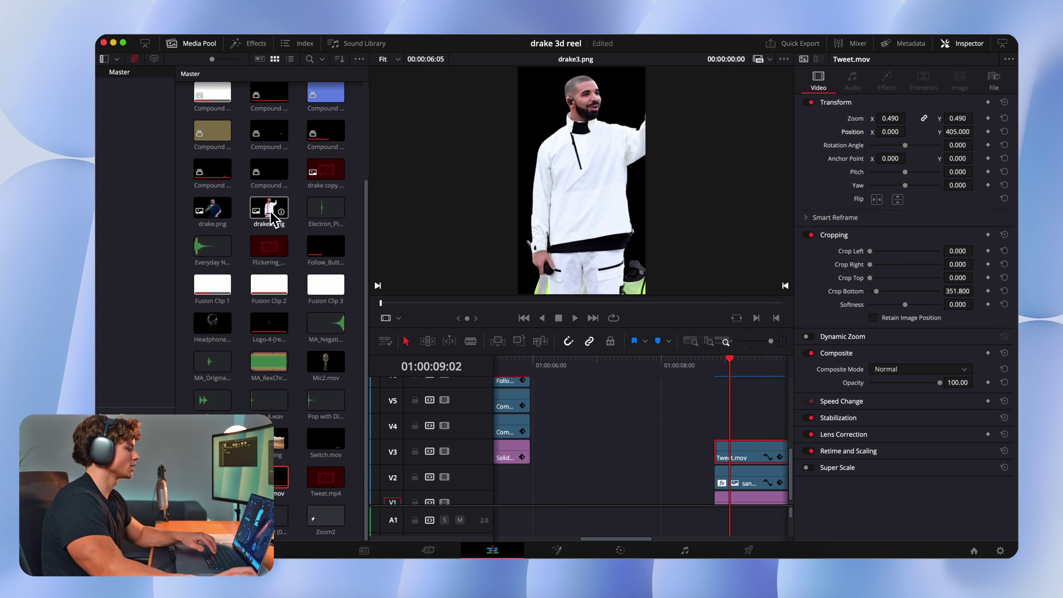
Step: Place drake3.png on V4 above Tweet.mov with zoom 0.630 and Y position -859, and check it on the Color page
{"action": "left_click_drag", "start_coordinate": [269, 207], "coordinate": [704, 438]}
{"action": "left_click", "coordinate": [200, 43]}
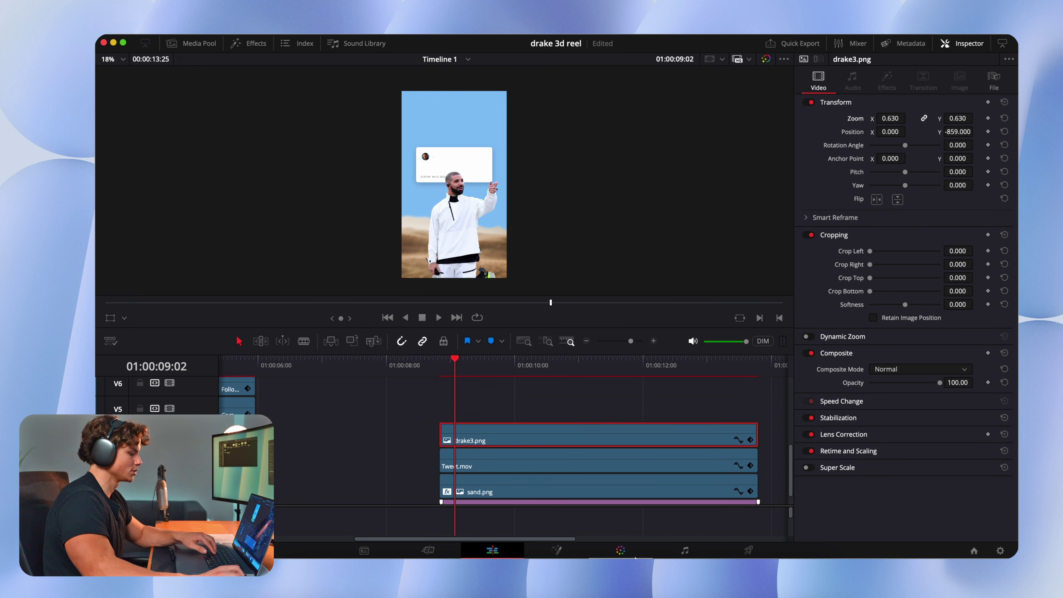
{"action": "left_click", "coordinate": [632, 554]}
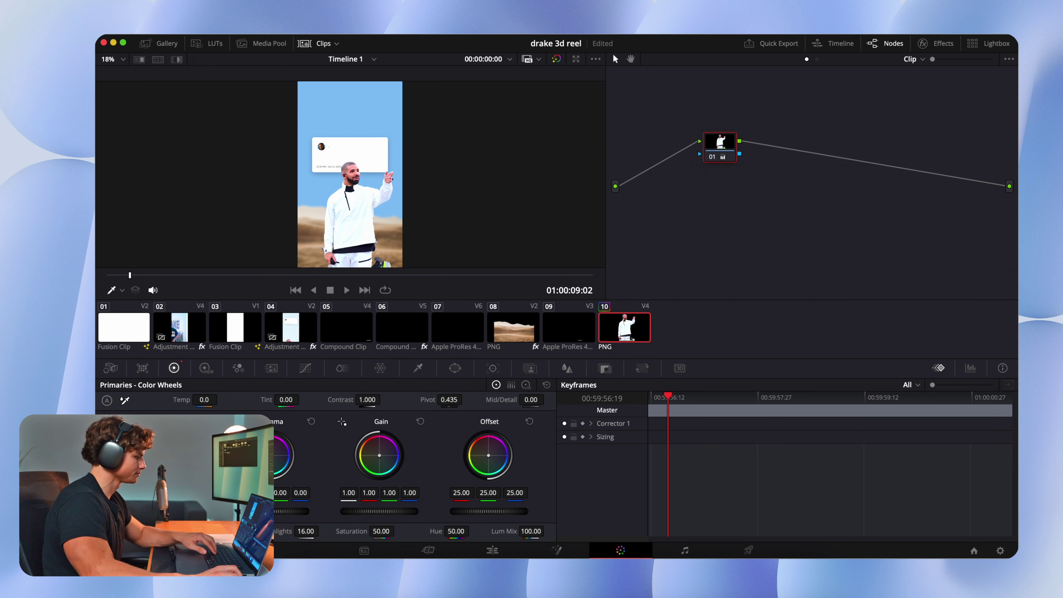
{"action": "key", "text": "shift+4"}
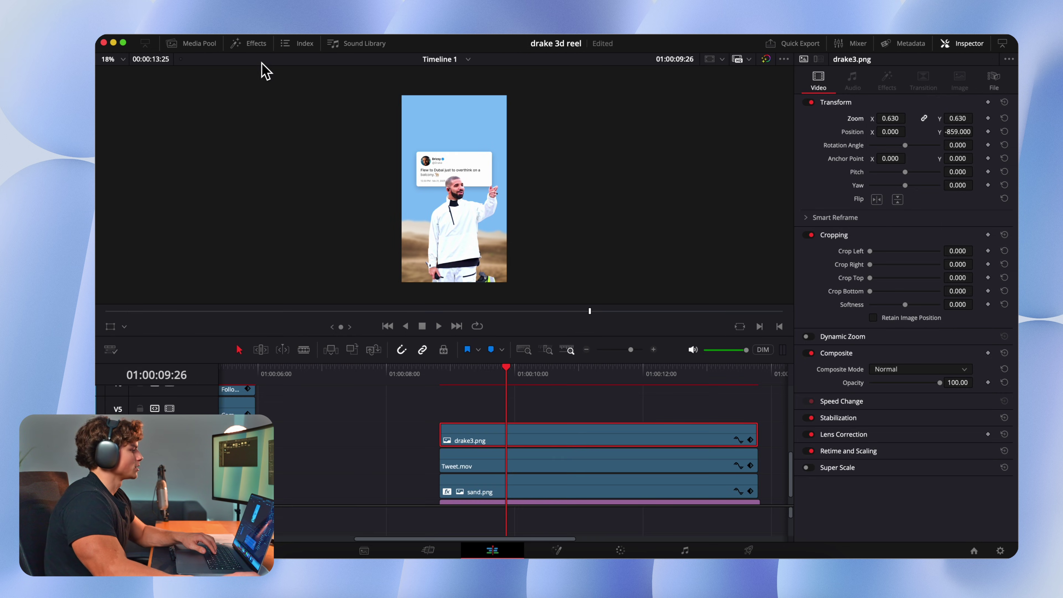
Step: Search the effects for "fast" and apply Fast Noise to the drake3.png clip
{"action": "left_click", "coordinate": [249, 44]}
{"action": "left_click", "coordinate": [236, 79]}
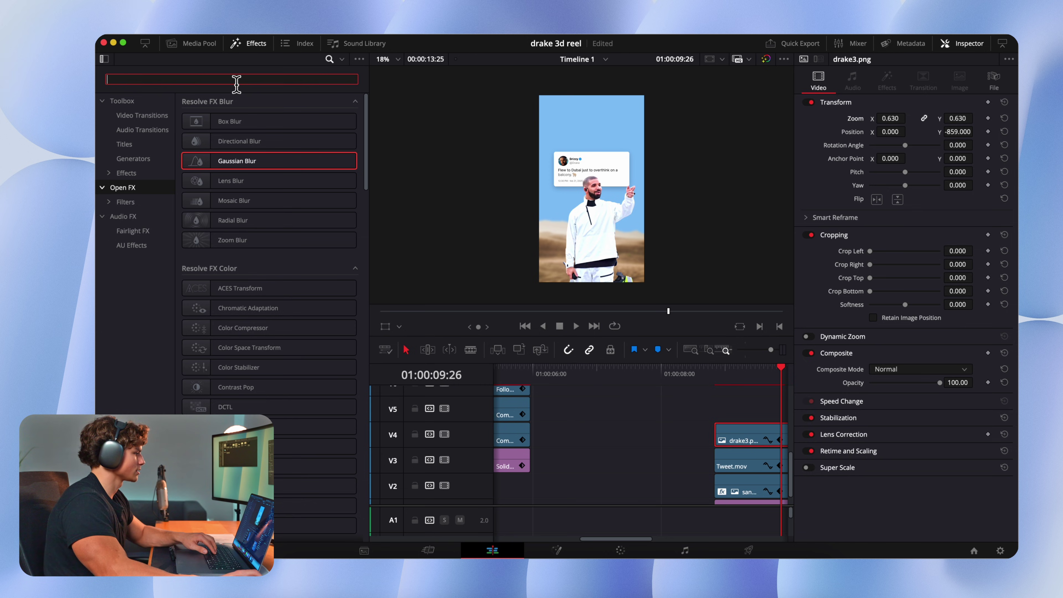
{"action": "type", "text": "fast"}
{"action": "double_click", "coordinate": [245, 122]}
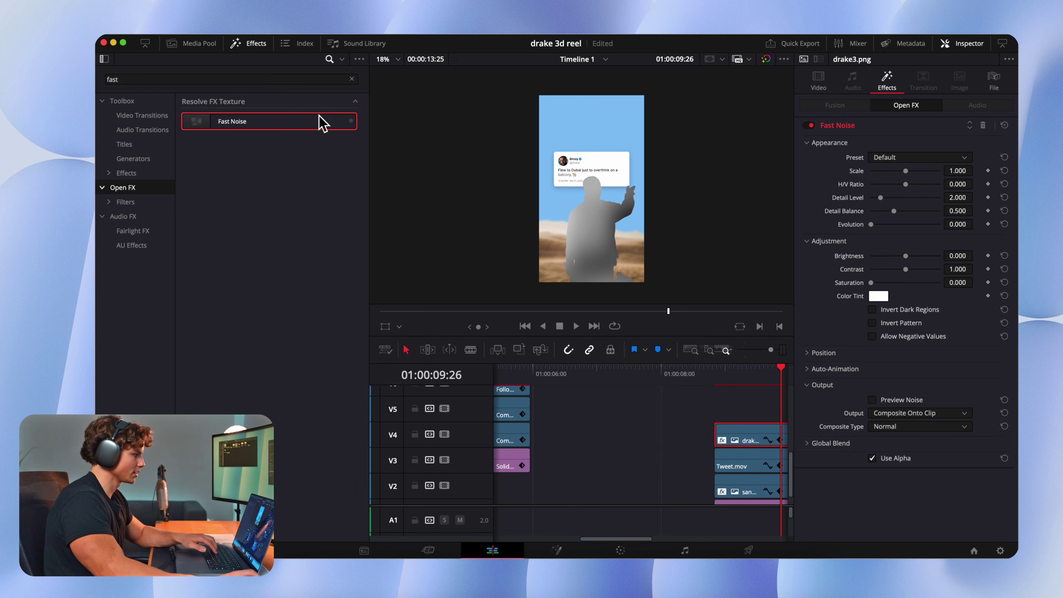
{"action": "left_click", "coordinate": [256, 44]}
Step: Apply the Water Surface preset to Fast Noise, set scale to 1.566 and contrast to 0.140, and scrub through the clip
{"action": "left_click", "coordinate": [908, 158]}
{"action": "left_click", "coordinate": [913, 226]}
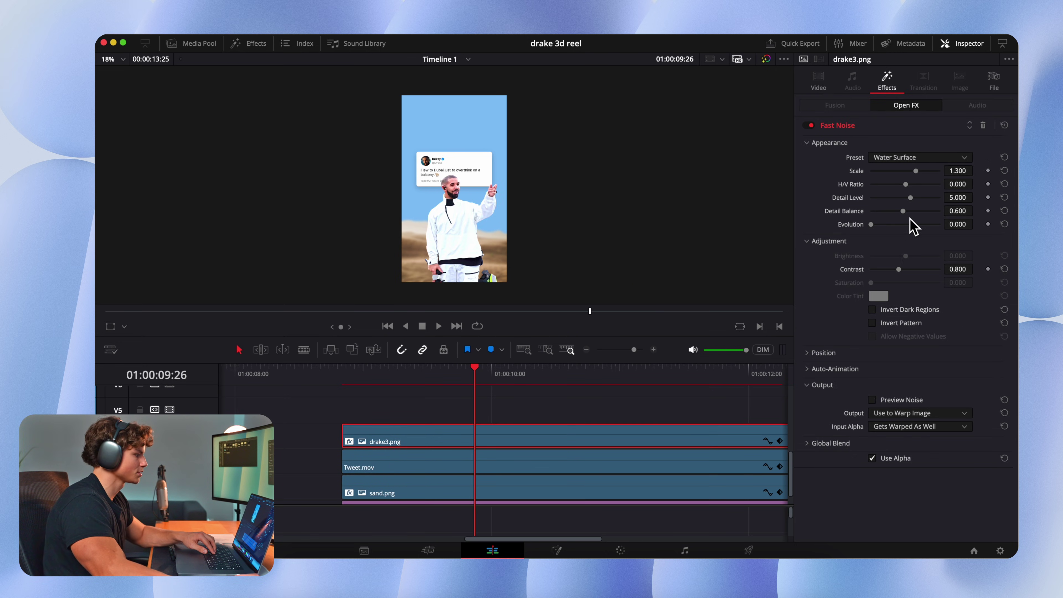
{"action": "left_click_drag", "start_coordinate": [898, 269], "coordinate": [878, 270]}
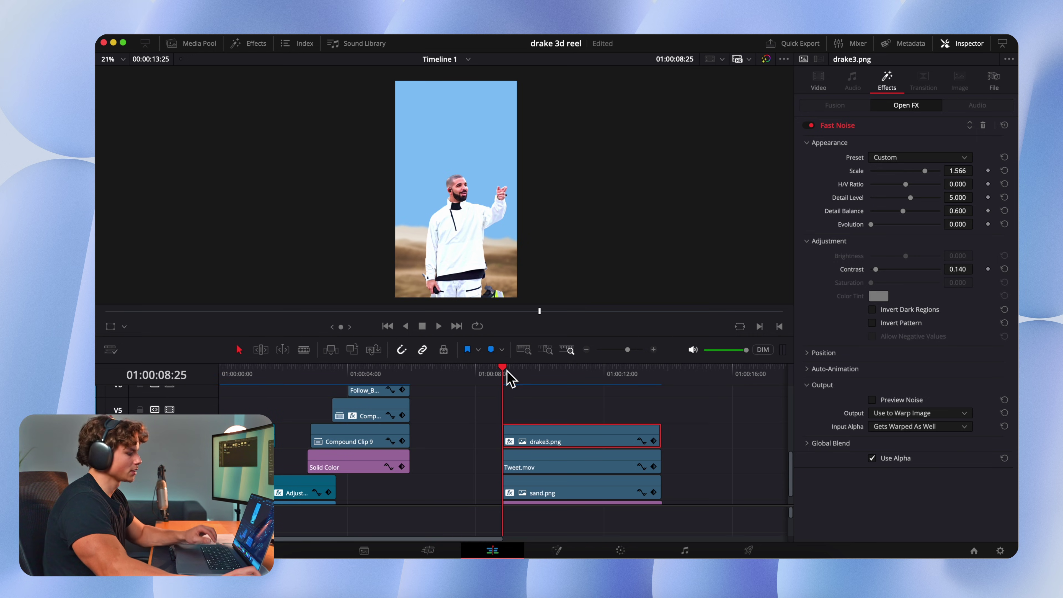
{"action": "left_click_drag", "start_coordinate": [505, 372], "coordinate": [529, 364]}
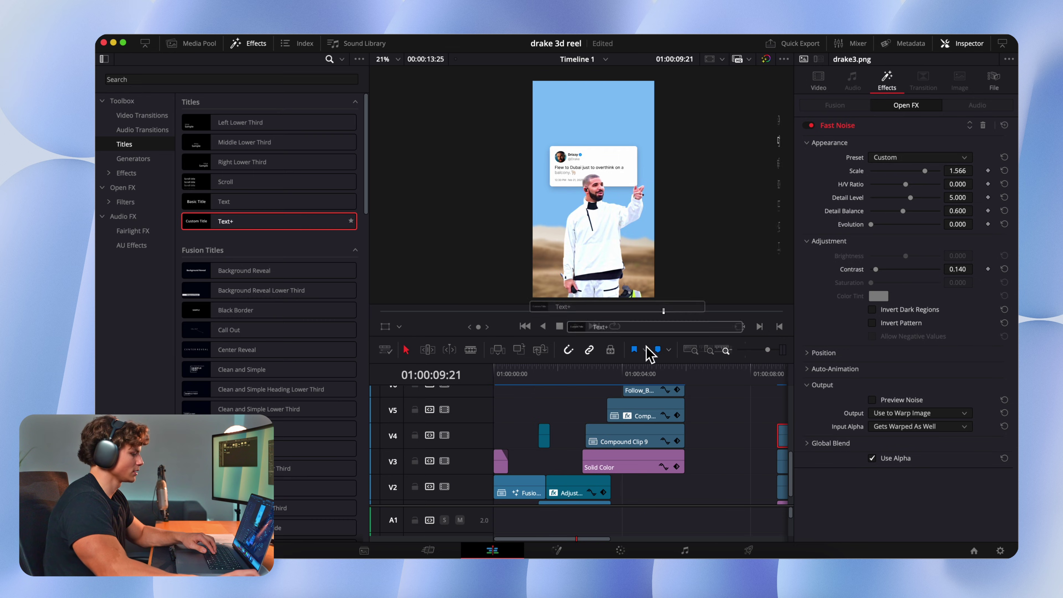
Step: Add a Text+ title on V5 above drake3.png reading "Found" and set its font to Sequel Sans
{"action": "left_click_drag", "start_coordinate": [273, 219], "coordinate": [735, 423]}
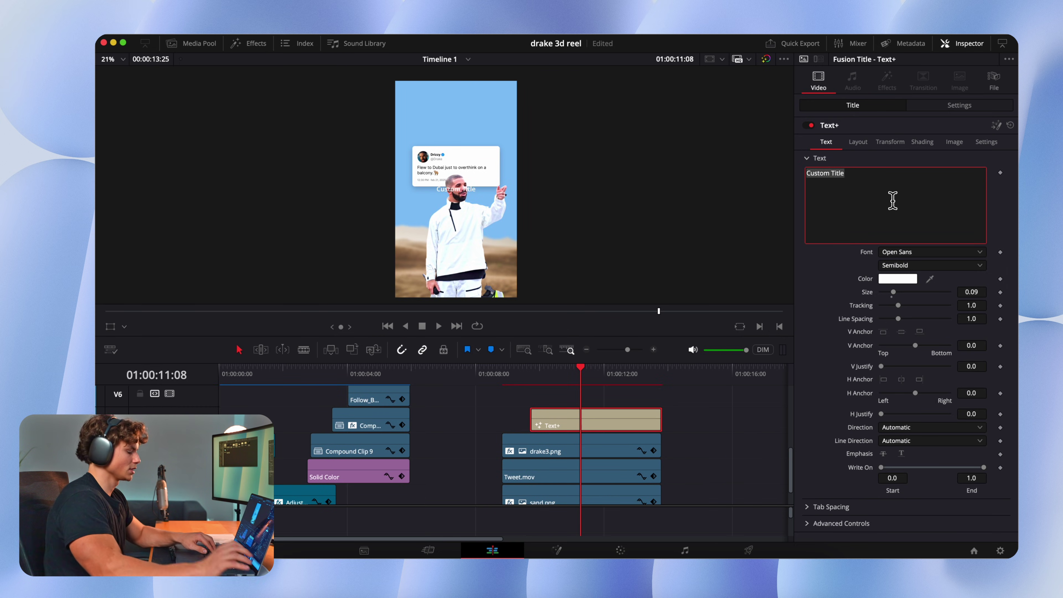
{"action": "type", "text": "Found"}
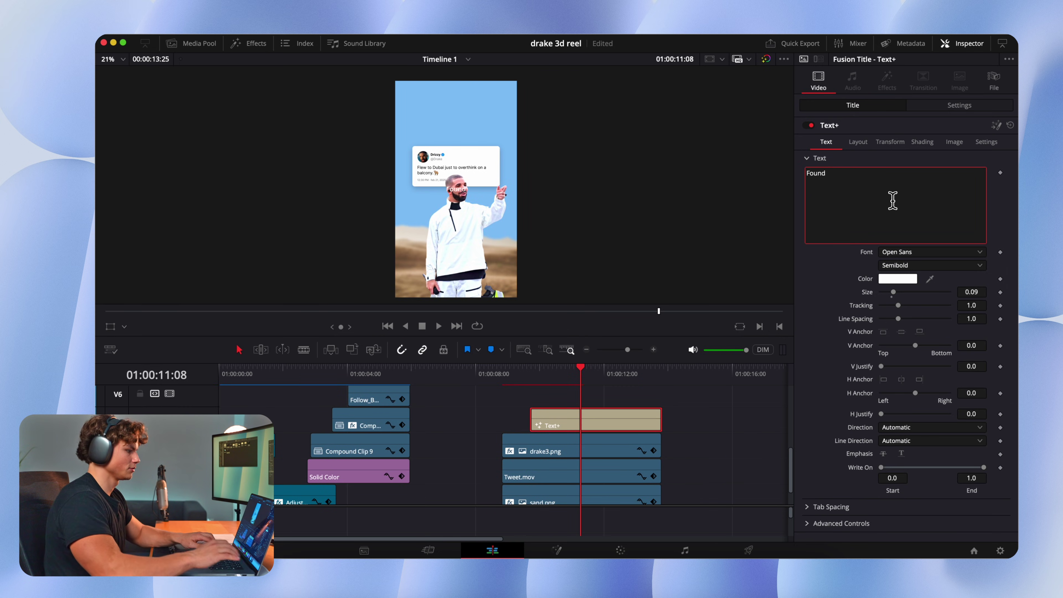
{"action": "left_click", "coordinate": [929, 251]}
{"action": "scroll", "coordinate": [933, 375], "scroll_direction": "down", "scroll_amount": 10}
{"action": "scroll", "coordinate": [932, 375], "scroll_direction": "down", "scroll_amount": 5}
{"action": "left_click", "coordinate": [929, 325]}
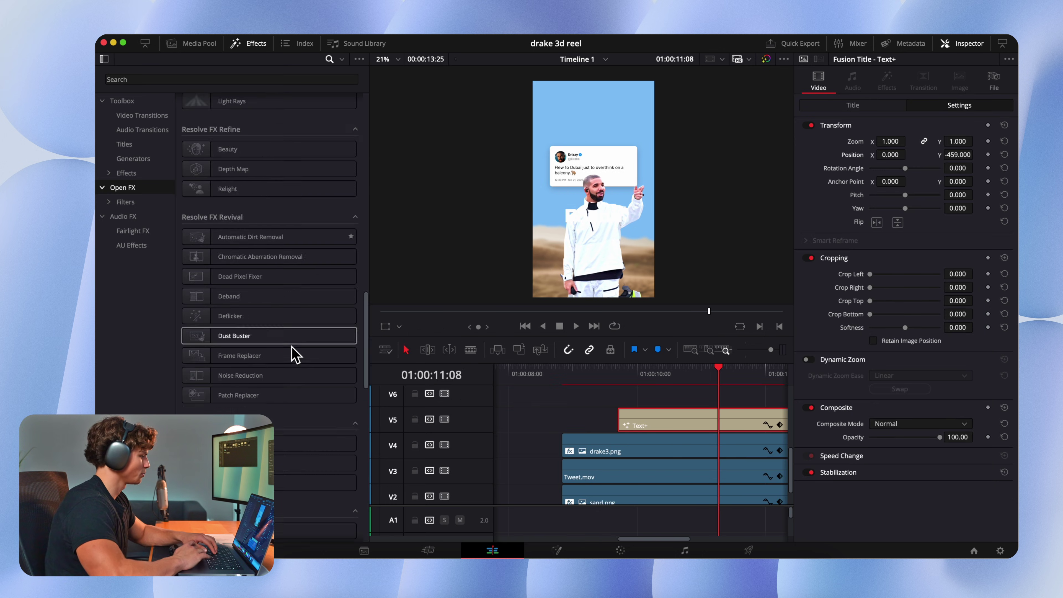
Step: Add a drop shadow effect to the "Found" title and set its zoom to 0.930 and position to X 445, Y -658
{"action": "scroll", "coordinate": [292, 351], "scroll_direction": "down", "scroll_amount": 10}
{"action": "scroll", "coordinate": [293, 352], "scroll_direction": "up", "scroll_amount": 4}
{"action": "left_click_drag", "start_coordinate": [268, 185], "coordinate": [688, 427]}
{"action": "left_click_drag", "start_coordinate": [893, 155], "coordinate": [937, 154]}
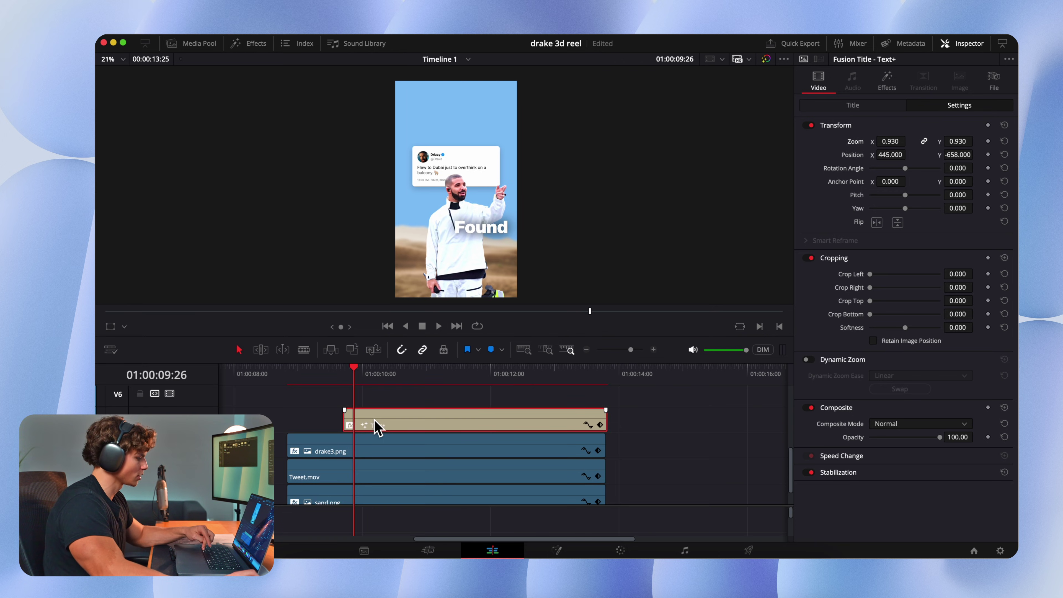
Step: Duplicate the "Found" title onto the track above, change its text to "in the" and place it below "Found" at Y -874
{"action": "left_click_drag", "start_coordinate": [372, 427], "coordinate": [414, 405]}
{"action": "left_click", "coordinate": [852, 105]}
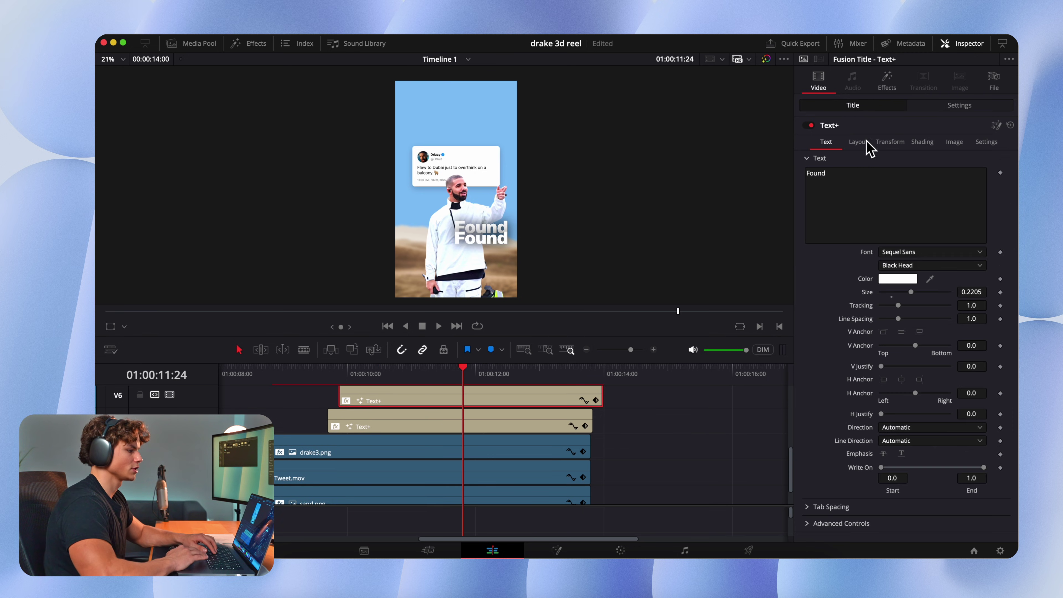
{"action": "triple_click", "coordinate": [868, 184]}
{"action": "type", "text": "in the"}
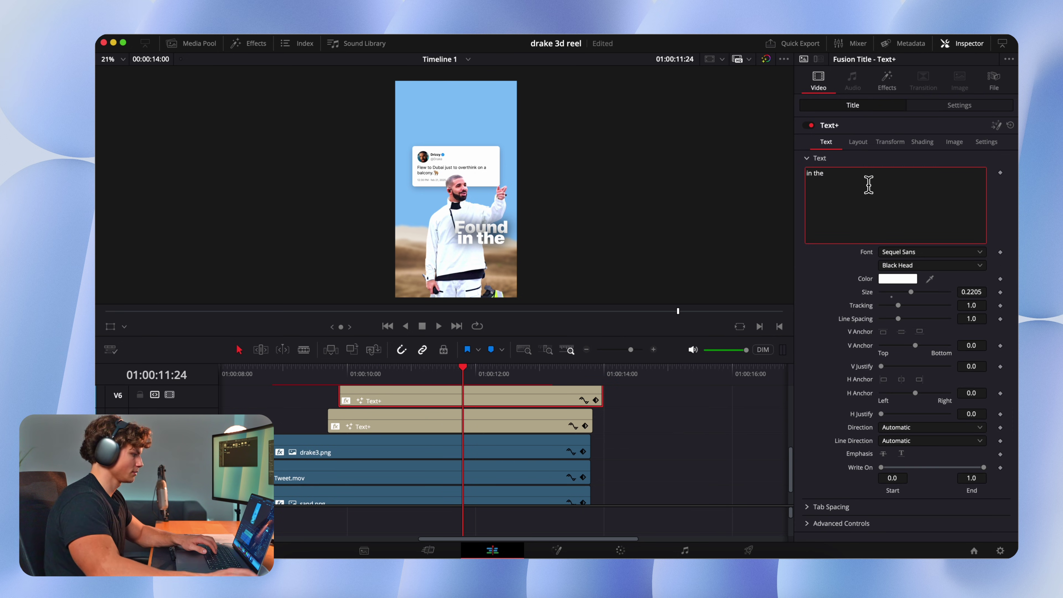
{"action": "left_click", "coordinate": [959, 106]}
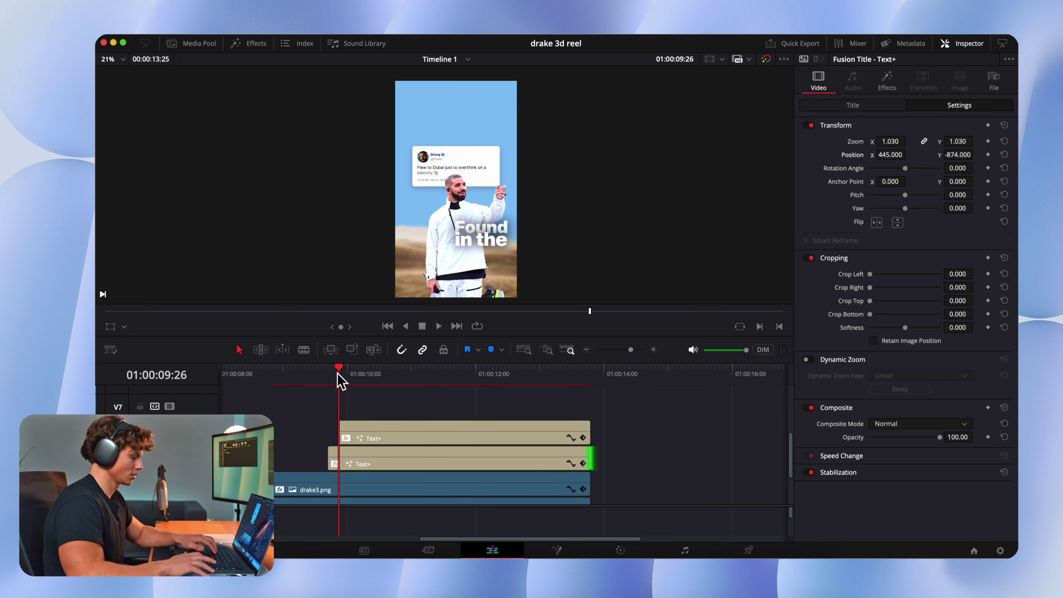
Step: Duplicate the "in the" title onto the track above so that the copy starts at 01:00:10:02
{"action": "key", "text": "Right"}
{"action": "key", "text": "Right"}
{"action": "key", "text": "Right"}
{"action": "key", "text": "Right"}
{"action": "key", "text": "Right"}
{"action": "key", "text": "Right"}
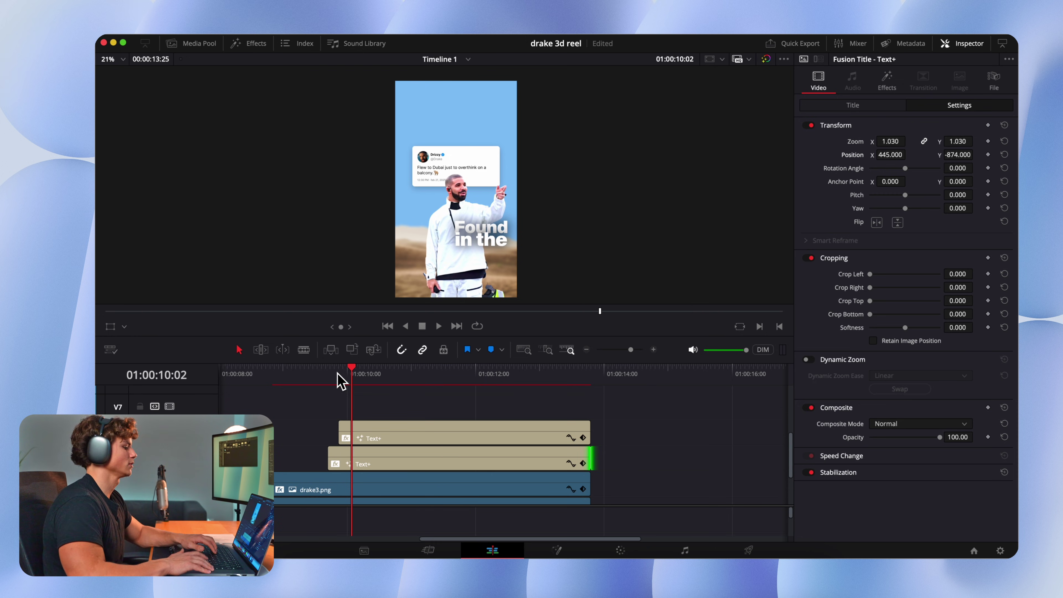
{"action": "left_click_drag", "start_coordinate": [412, 440], "coordinate": [429, 429]}
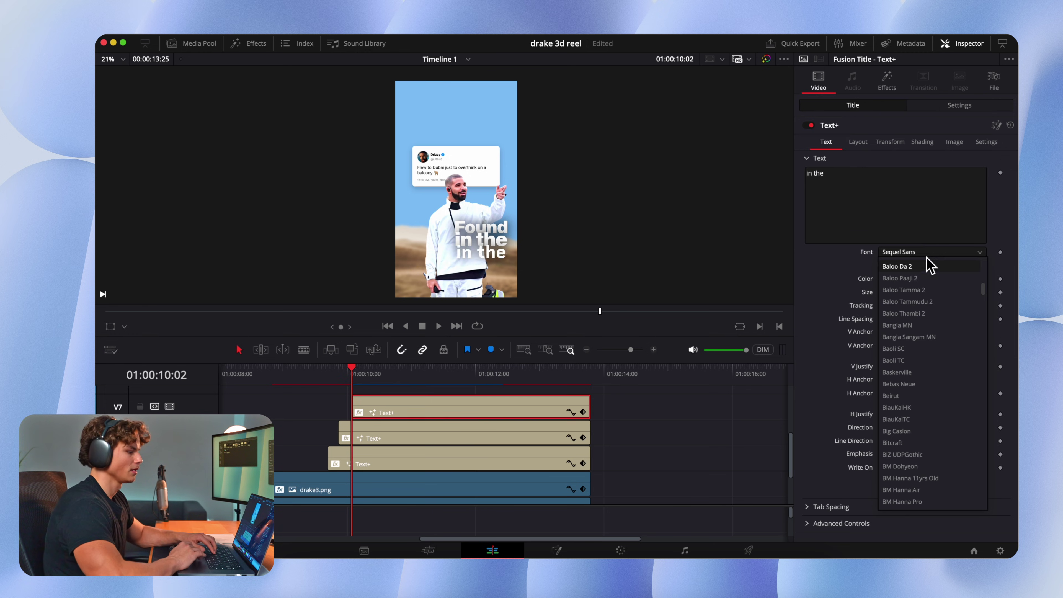
Step: Set the uppermost title's font to Bitcraft and change its text to "sand"
{"action": "scroll", "coordinate": [916, 351], "scroll_direction": "down", "scroll_amount": 2}
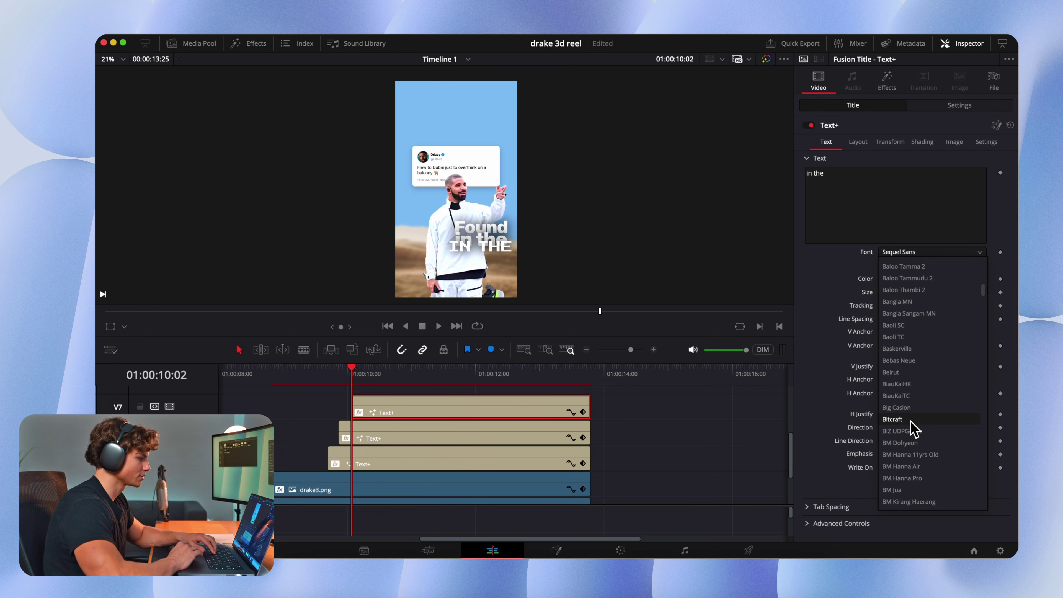
{"action": "left_click", "coordinate": [911, 421]}
{"action": "left_click", "coordinate": [886, 200]}
{"action": "key", "text": "super+a"}
{"action": "type", "text": "sand"}
{"action": "left_click", "coordinate": [958, 105]}
Step: Change the color of the "sand" title to yellow
{"action": "left_click", "coordinate": [866, 110]}
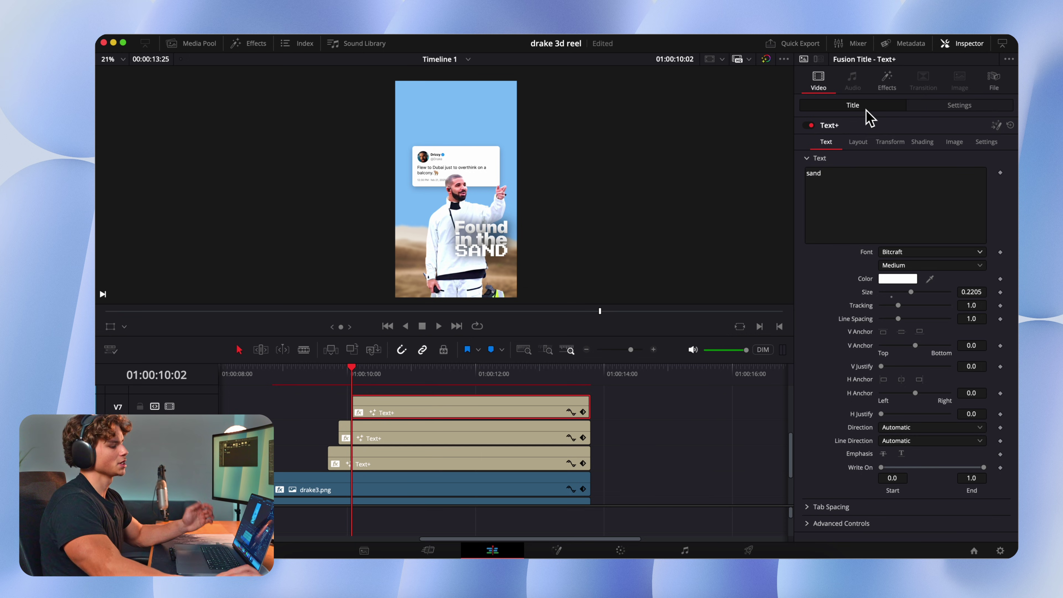
{"action": "left_click", "coordinate": [904, 279]}
{"action": "left_click_drag", "start_coordinate": [843, 301], "coordinate": [853, 262]}
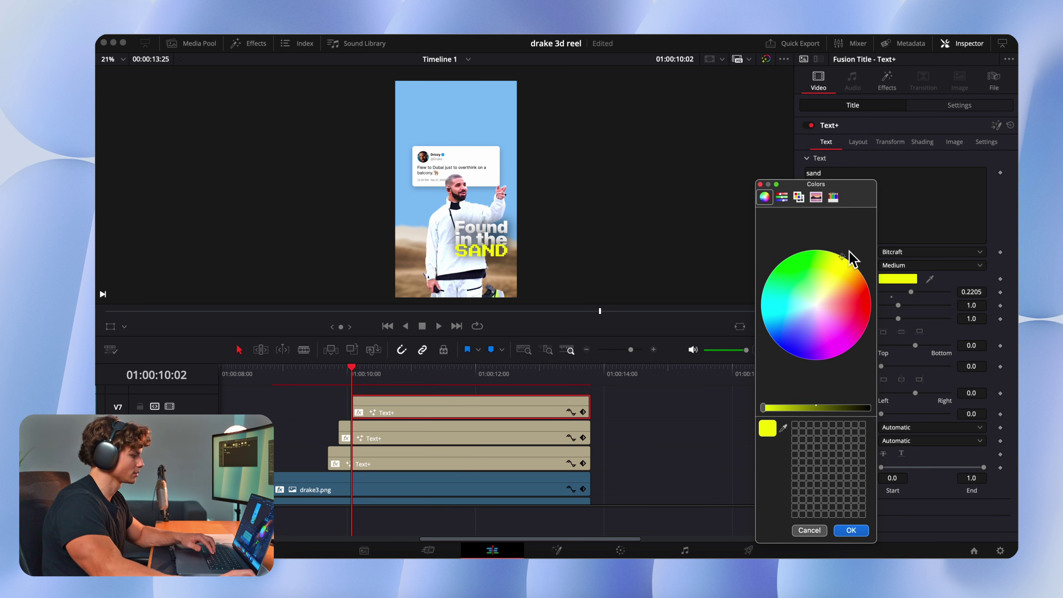
{"action": "left_click", "coordinate": [850, 530]}
{"action": "left_click", "coordinate": [460, 239]}
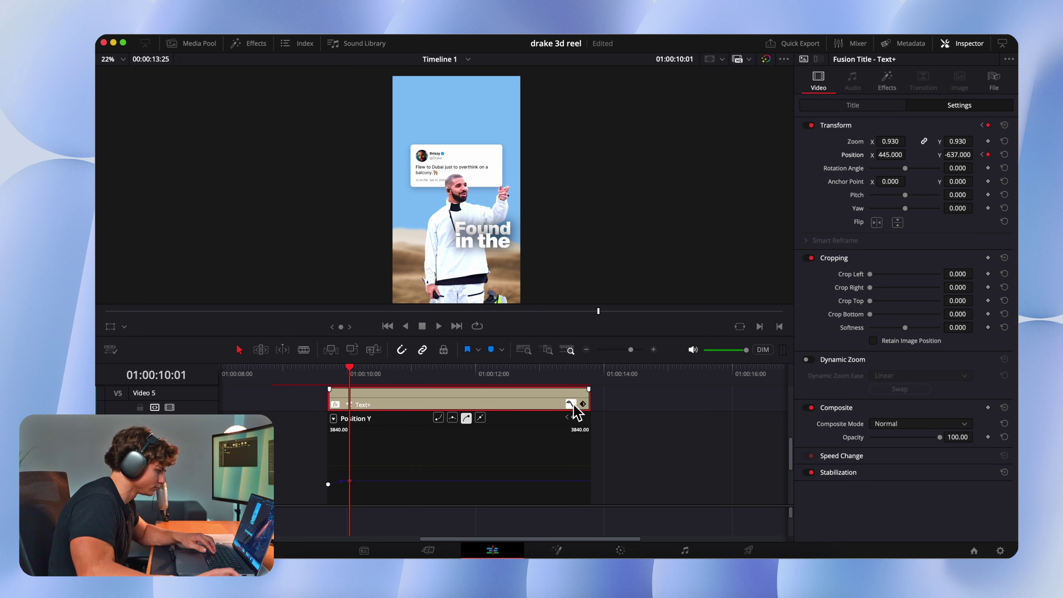
Step: Animate the "in the" title's Position Y with keyframes over ten frames from the start of its clip
{"action": "left_click", "coordinate": [574, 405]}
{"action": "left_click", "coordinate": [523, 440]}
{"action": "key", "text": "Up"}
{"action": "key", "text": "Right"}
{"action": "key", "text": "Right"}
{"action": "key", "text": "Right"}
{"action": "key", "text": "Right"}
{"action": "key", "text": "Right"}
{"action": "key", "text": "Right"}
{"action": "key", "text": "Right"}
{"action": "key", "text": "Right"}
{"action": "key", "text": "Right"}
{"action": "key", "text": "Right"}
{"action": "left_click_drag", "start_coordinate": [957, 155], "coordinate": [995, 155]}
{"action": "left_click", "coordinate": [988, 155]}
Step: Ease the Position Y keyframes of the "in the" title in its curve editor
{"action": "left_click", "coordinate": [570, 448]}
{"action": "left_click", "coordinate": [360, 483]}
{"action": "left_click", "coordinate": [571, 404]}
Step: Animate the "sand" title's Position Y with keyframes over nine frames from its start and ease the curve
{"action": "left_click", "coordinate": [380, 442]}
{"action": "key", "text": "Up"}
{"action": "left_click", "coordinate": [988, 155]}
{"action": "key", "text": "Right"}
{"action": "key", "text": "Right"}
{"action": "key", "text": "Right"}
{"action": "key", "text": "Right"}
{"action": "key", "text": "Right"}
{"action": "key", "text": "Right"}
{"action": "key", "text": "Right"}
{"action": "key", "text": "Right"}
{"action": "key", "text": "Right"}
{"action": "left_click", "coordinate": [571, 444]}
{"action": "left_click", "coordinate": [570, 403]}
Step: Return to an earlier edit point and play back the desert scene with its animated titles
{"action": "left_click_drag", "start_coordinate": [331, 442], "coordinate": [366, 391]}
{"action": "key", "text": "Up"}
{"action": "key", "text": "Up"}
{"action": "key", "text": "Up"}
{"action": "key", "text": "Up"}
{"action": "left_click", "coordinate": [440, 327]}
{"action": "left_click", "coordinate": [438, 325]}
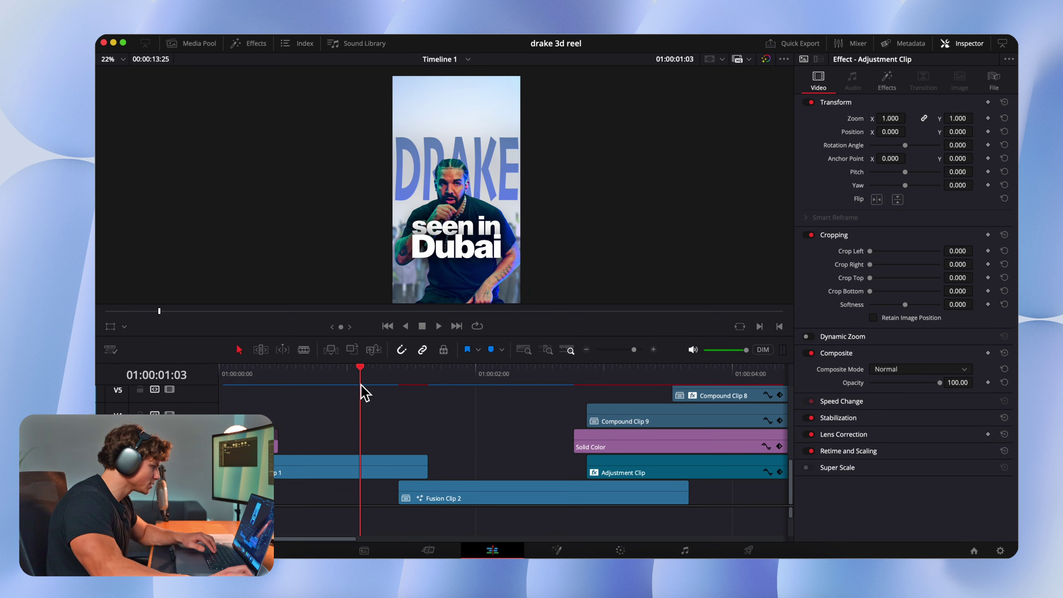
Step: Place a short adjustment clip over the cut between Fusion Clip 1 and Fusion Clip 2, apply Gaussian Blur and scrub through the transition
{"action": "left_click_drag", "start_coordinate": [362, 386], "coordinate": [413, 391]}
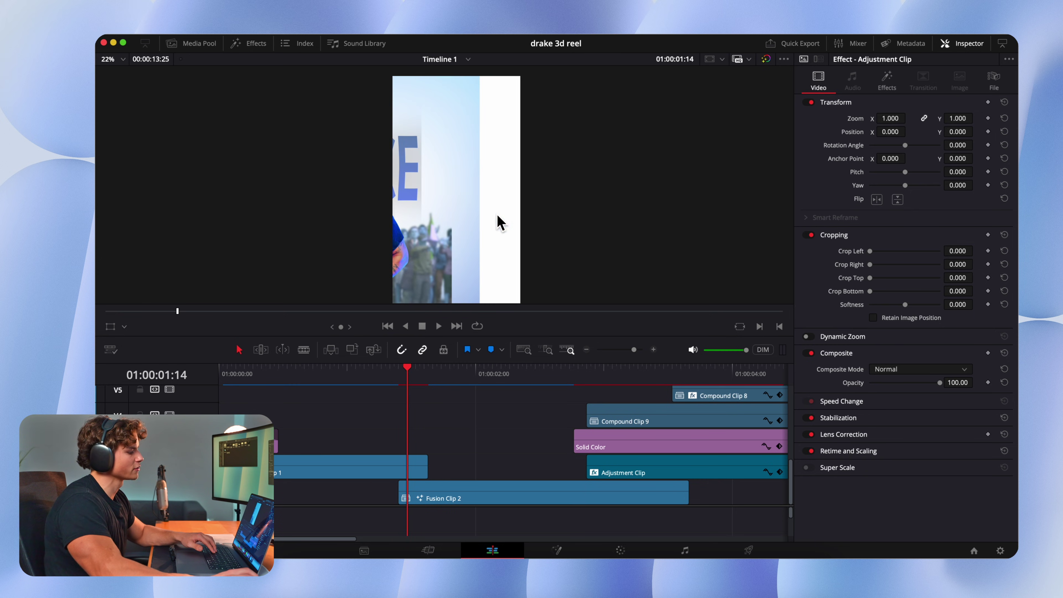
{"action": "left_click_drag", "start_coordinate": [549, 442], "coordinate": [513, 436]}
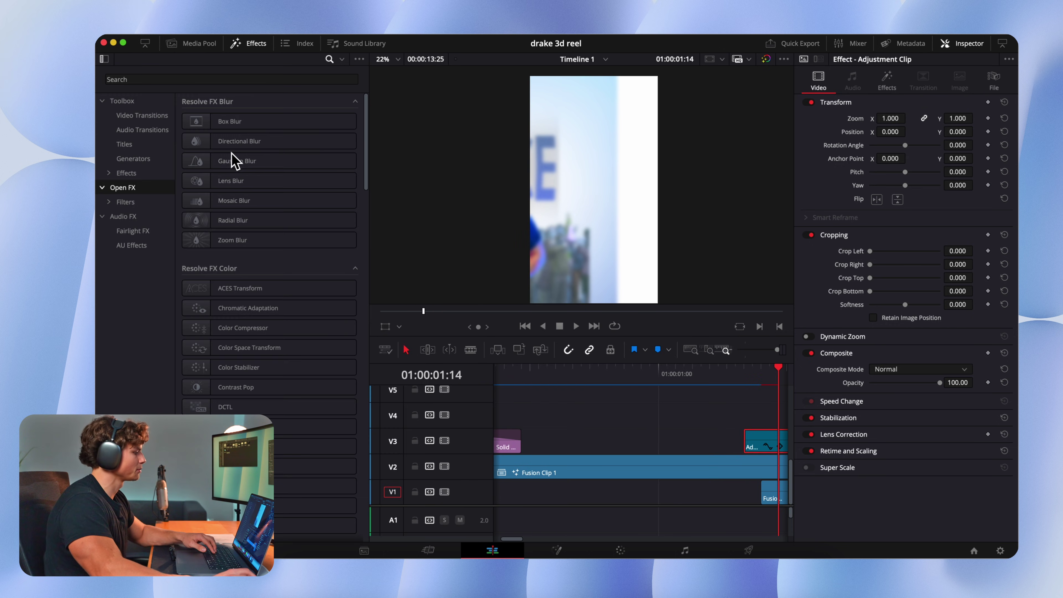
{"action": "left_click_drag", "start_coordinate": [238, 161], "coordinate": [280, 182]}
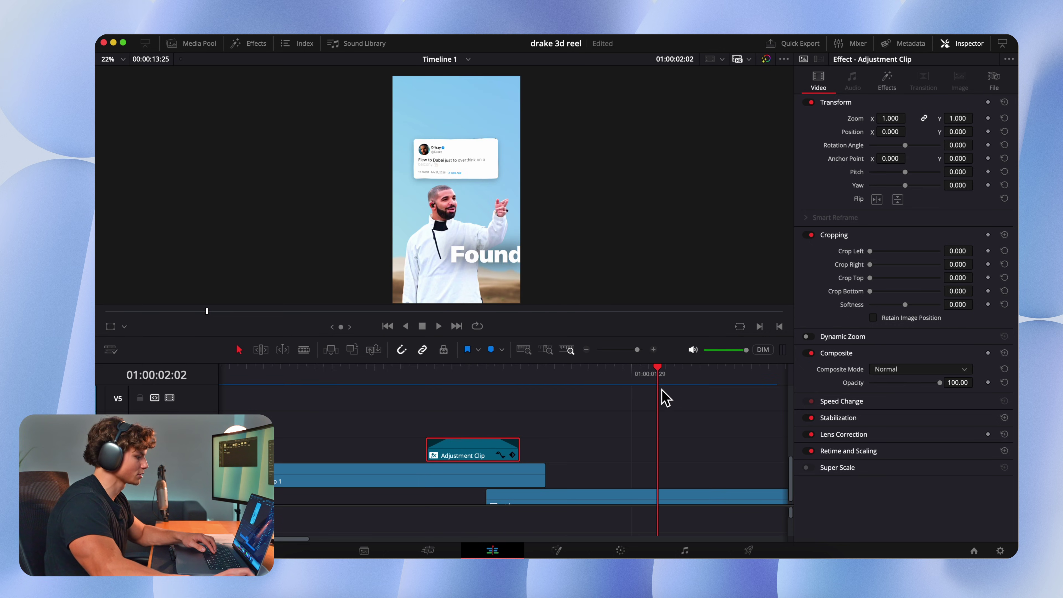
{"action": "left_click_drag", "start_coordinate": [661, 388], "coordinate": [459, 421]}
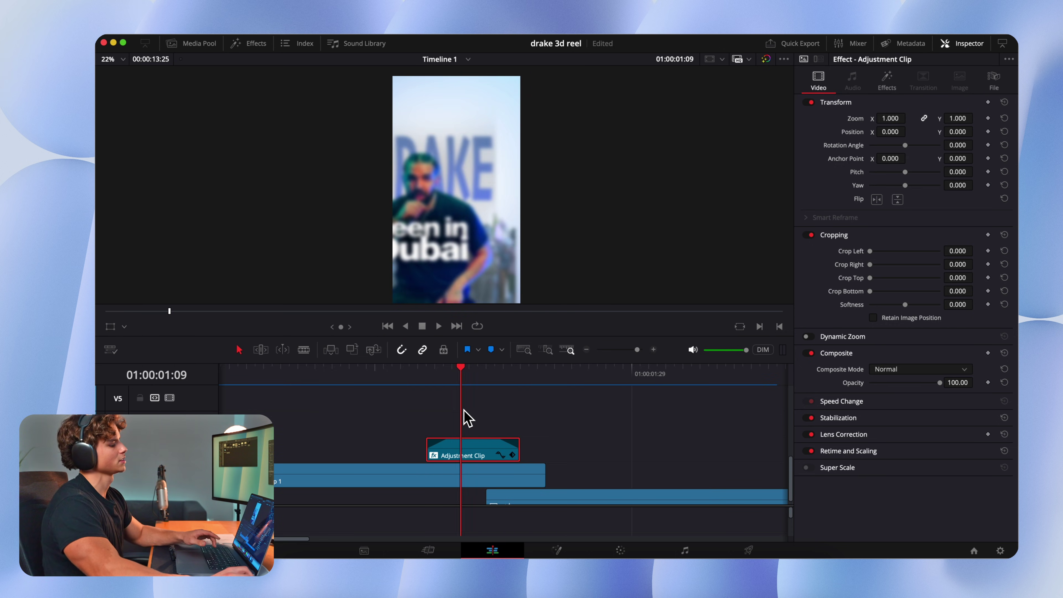
{"action": "left_click_drag", "start_coordinate": [459, 379], "coordinate": [645, 403]}
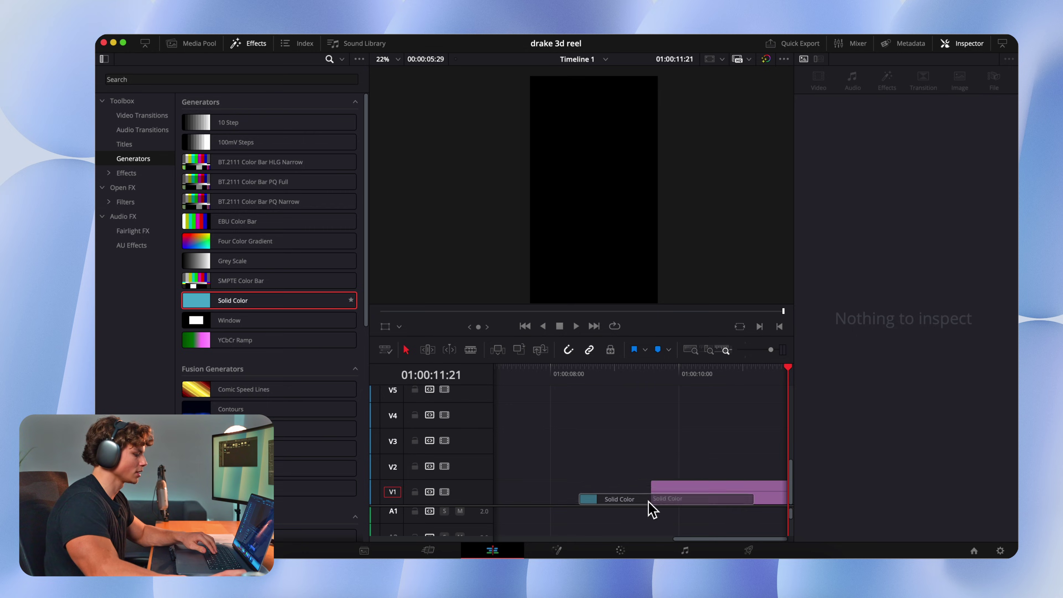
Step: Place a Solid Color generator on the lowest video track near the end of the timeline
{"action": "left_click_drag", "start_coordinate": [652, 508], "coordinate": [655, 503]}
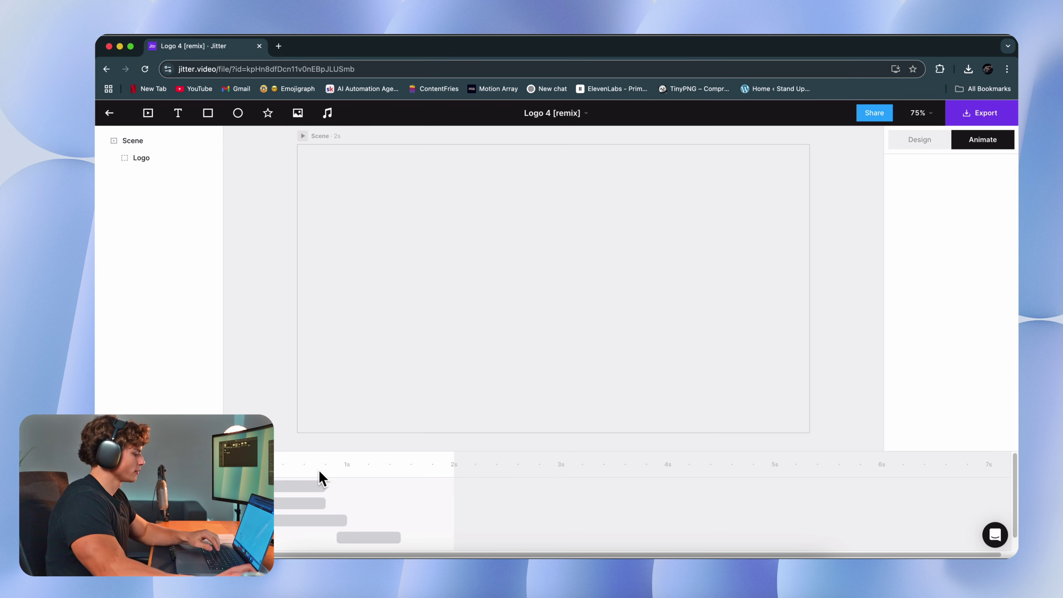
Step: Switch to the Jitter project "Logo 4 [remix]", preview the owl logo animation and export it
{"action": "left_click_drag", "start_coordinate": [240, 464], "coordinate": [292, 497]}
{"action": "left_click", "coordinate": [569, 283]}
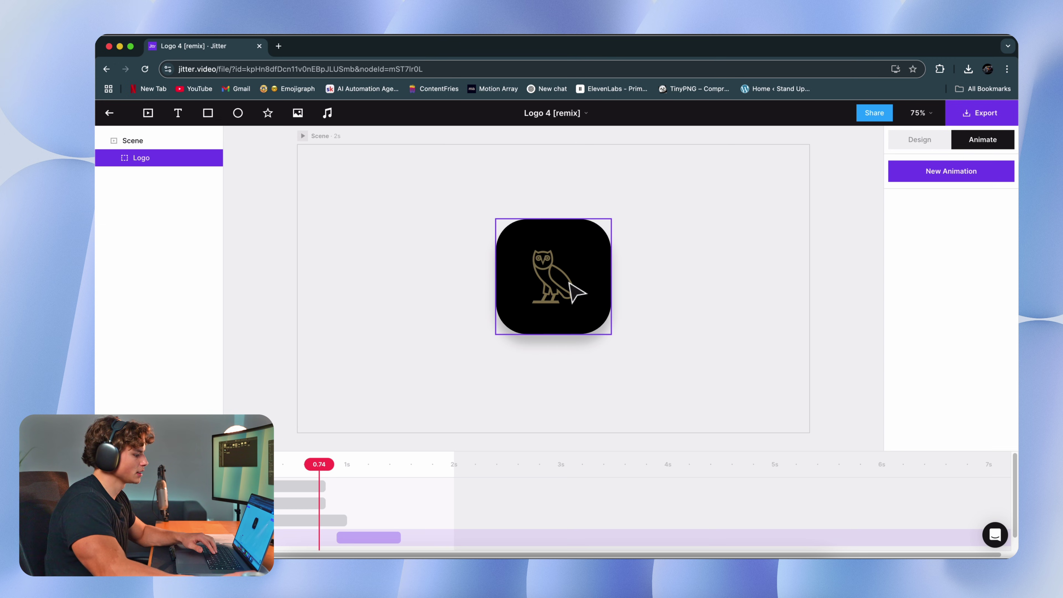
{"action": "left_click_drag", "start_coordinate": [330, 482], "coordinate": [293, 491]}
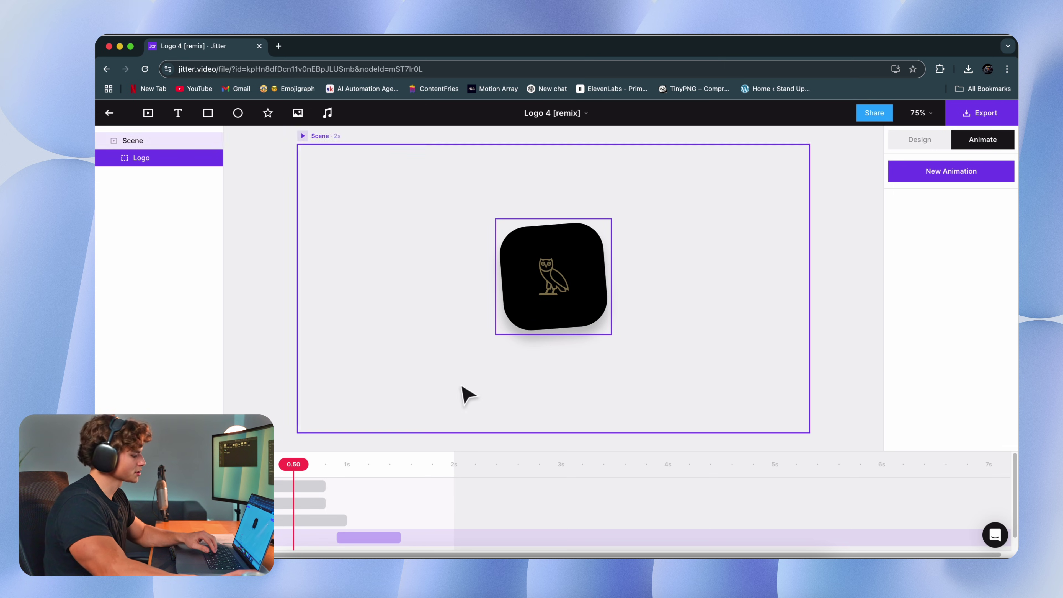
{"action": "left_click_drag", "start_coordinate": [298, 475], "coordinate": [352, 492]}
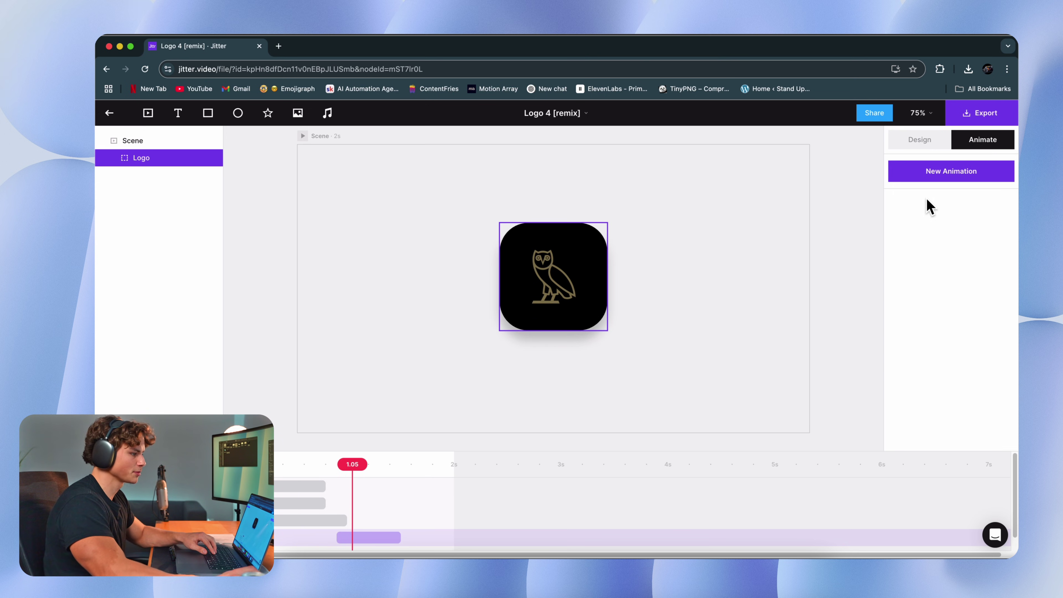
{"action": "left_click", "coordinate": [984, 119]}
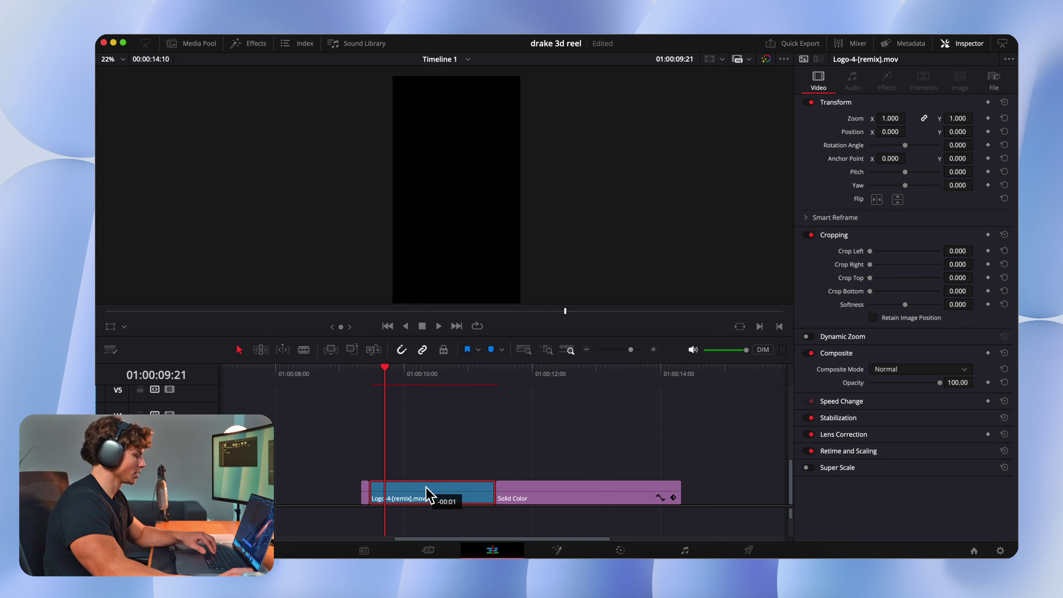
Step: Place Logo-4-[remix].mov above the start of the Solid Color clip and set its zoom to 0.690 and Position Y to -119
{"action": "left_click_drag", "start_coordinate": [427, 494], "coordinate": [422, 481]}
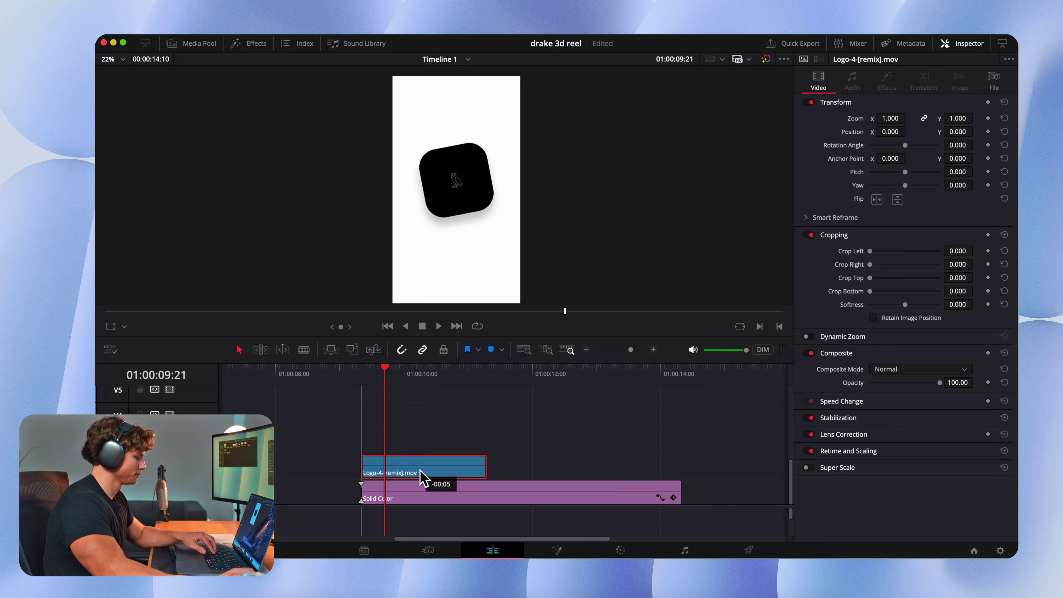
{"action": "left_click_drag", "start_coordinate": [904, 118], "coordinate": [886, 118]}
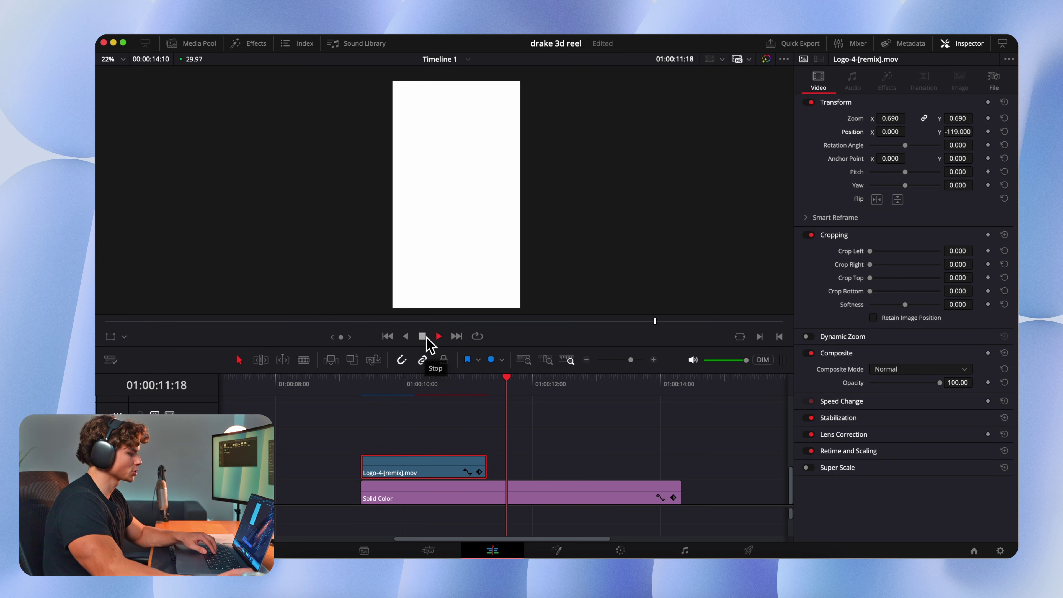
{"action": "key", "text": "space"}
Step: Split the logo clip at 01:00:11:08 and turn the remaining end piece into a freeze frame
{"action": "left_click_drag", "start_coordinate": [519, 388], "coordinate": [490, 384]}
{"action": "key", "text": "super+equal"}
{"action": "key", "text": "super+equal"}
{"action": "key", "text": "Left"}
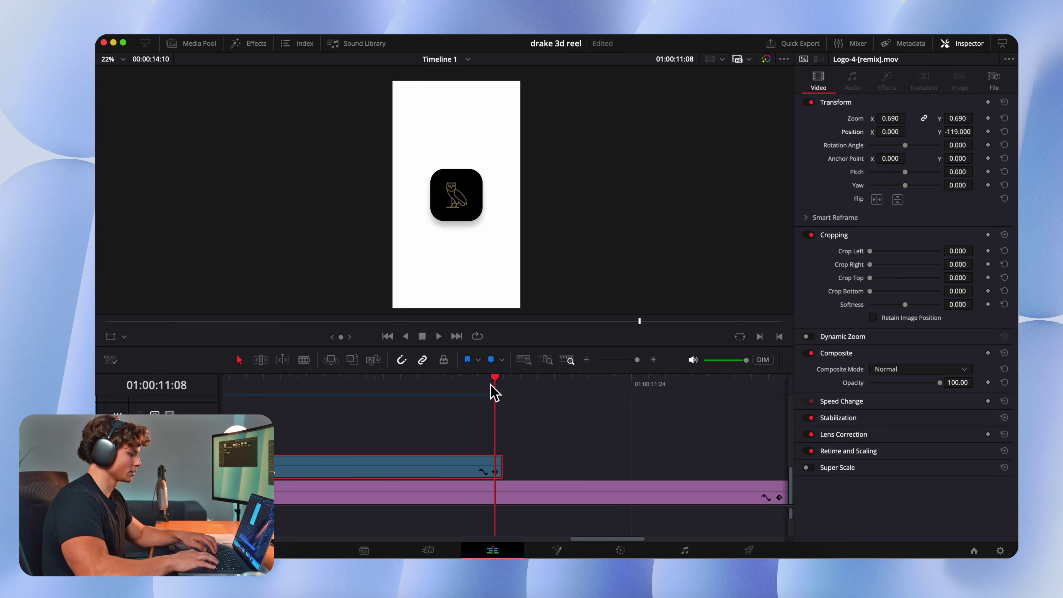
{"action": "left_click", "coordinate": [499, 466]}
{"action": "left_click", "coordinate": [320, 32]}
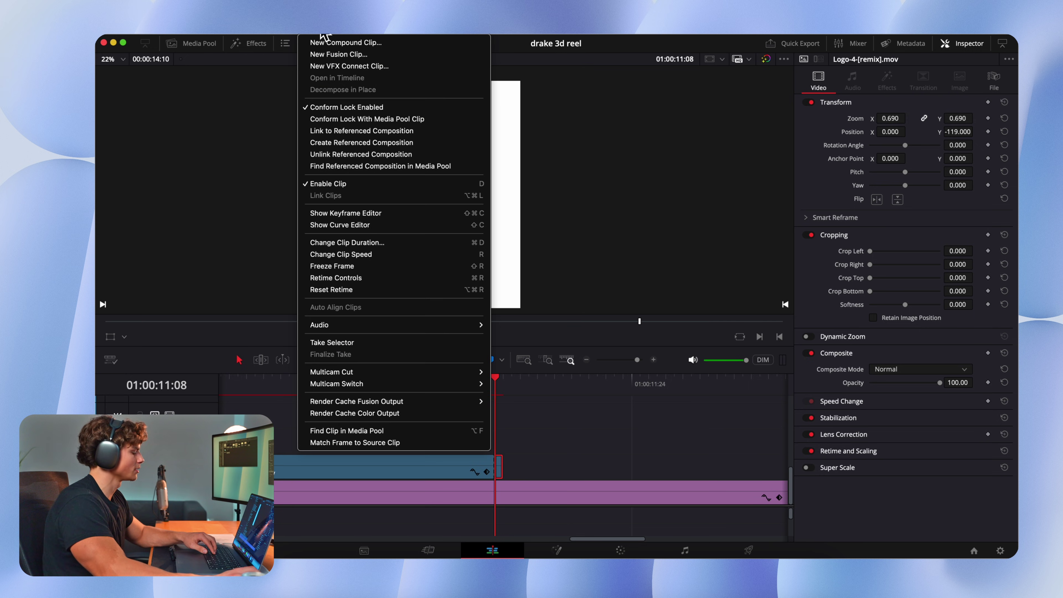
{"action": "left_click", "coordinate": [356, 267]}
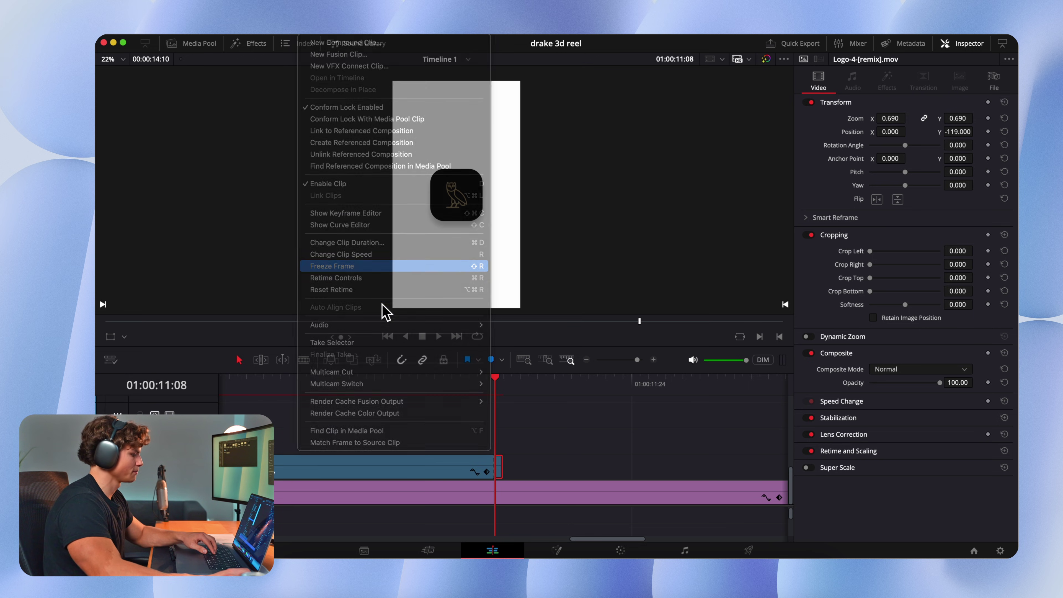
Step: Extend the frozen logo piece to the end of the Solid Color clip beneath it
{"action": "scroll", "coordinate": [501, 460], "scroll_direction": "up", "scroll_amount": 2}
{"action": "left_click_drag", "start_coordinate": [541, 469], "coordinate": [681, 468]}
{"action": "scroll", "coordinate": [682, 469], "scroll_direction": "down", "scroll_amount": 1}
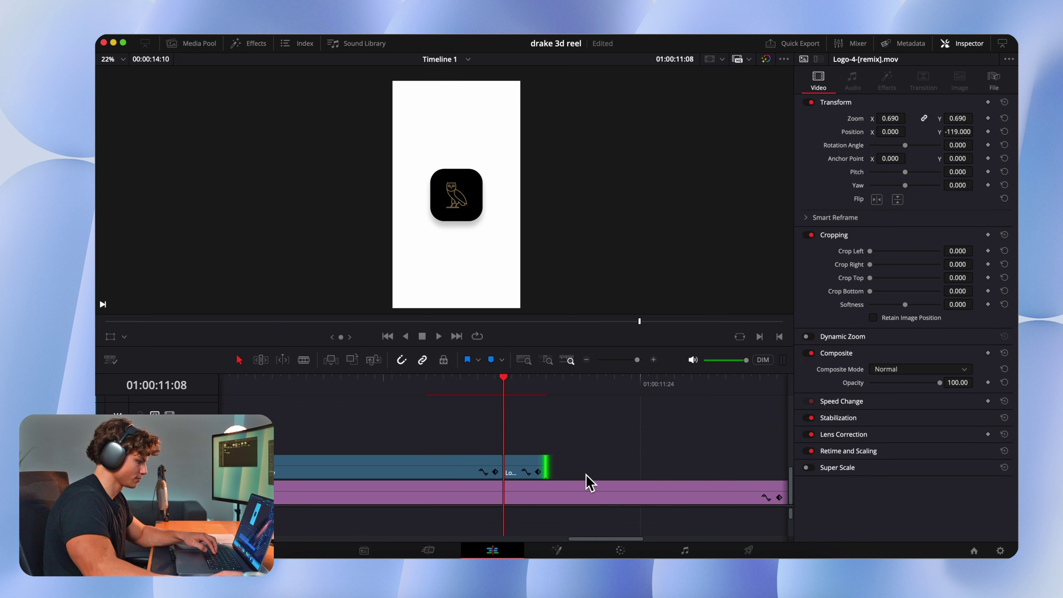
{"action": "scroll", "coordinate": [590, 481], "scroll_direction": "down", "scroll_amount": 2}
Step: Combine the two logo clips into a new compound clip
{"action": "left_click_drag", "start_coordinate": [593, 430], "coordinate": [453, 474]}
{"action": "right_click", "coordinate": [453, 467]}
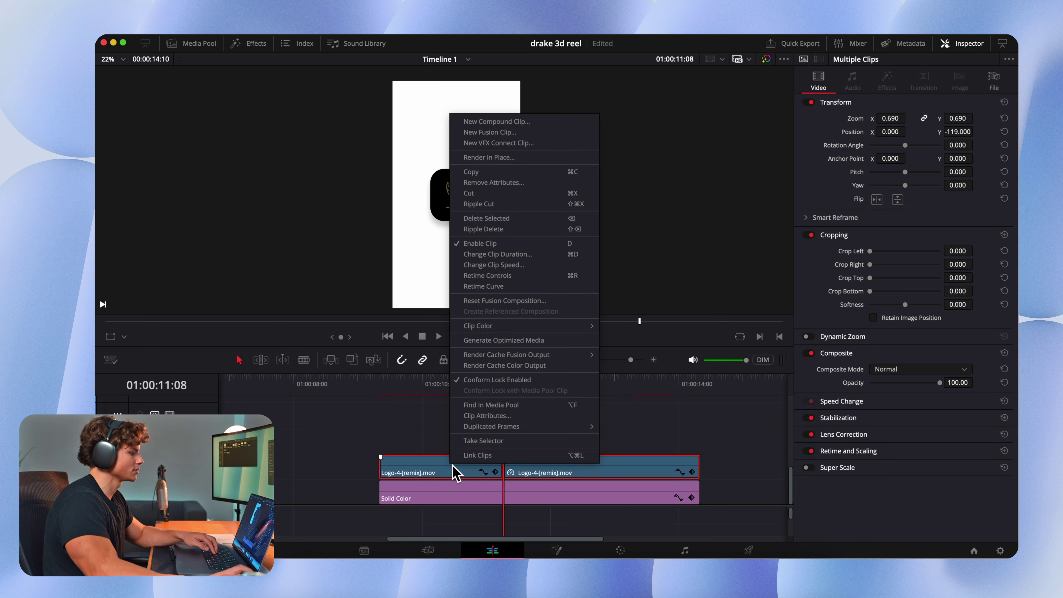
{"action": "left_click", "coordinate": [535, 122]}
{"action": "left_click", "coordinate": [561, 347]}
Step: Keyframe the logo compound clip's Position Y from 0 at 01:00:10:07 to 810 at 01:00:11:06 and set its zoom to 1.260
{"action": "left_click_drag", "start_coordinate": [423, 419], "coordinate": [442, 416]}
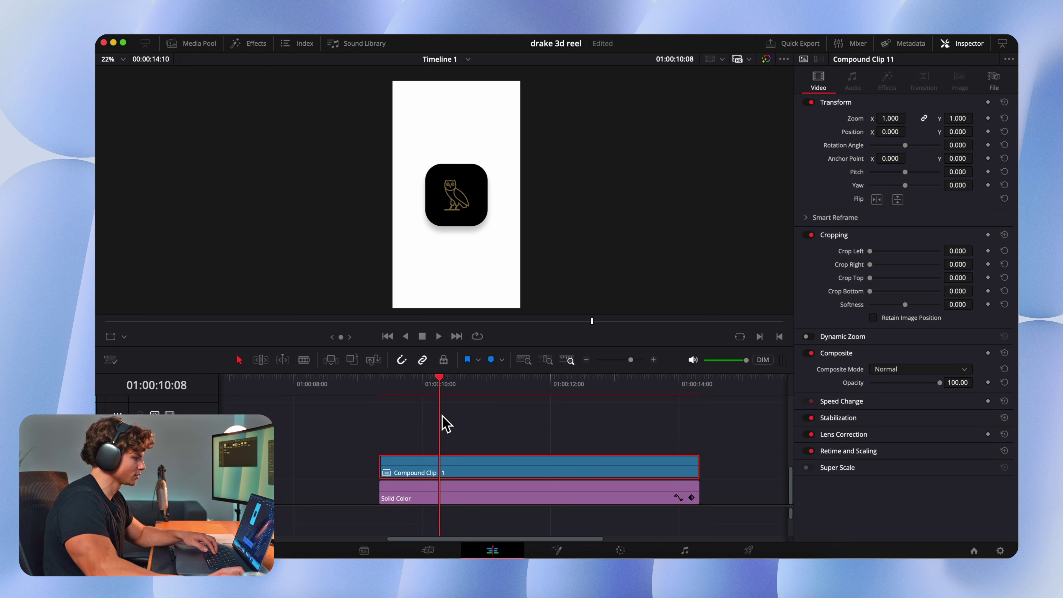
{"action": "left_click", "coordinate": [988, 131]}
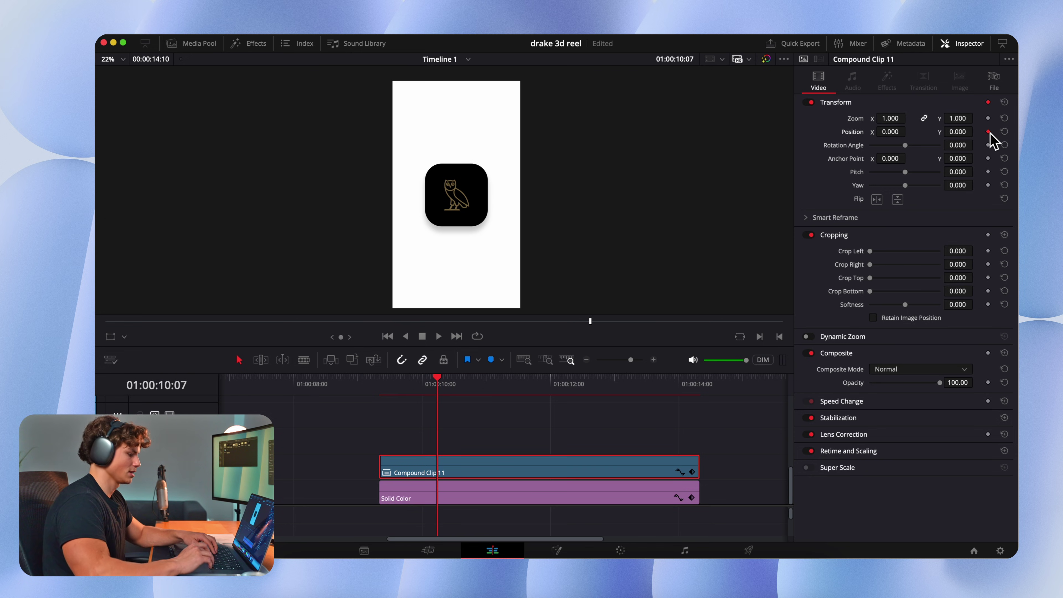
{"action": "left_click_drag", "start_coordinate": [959, 132], "coordinate": [976, 132]}
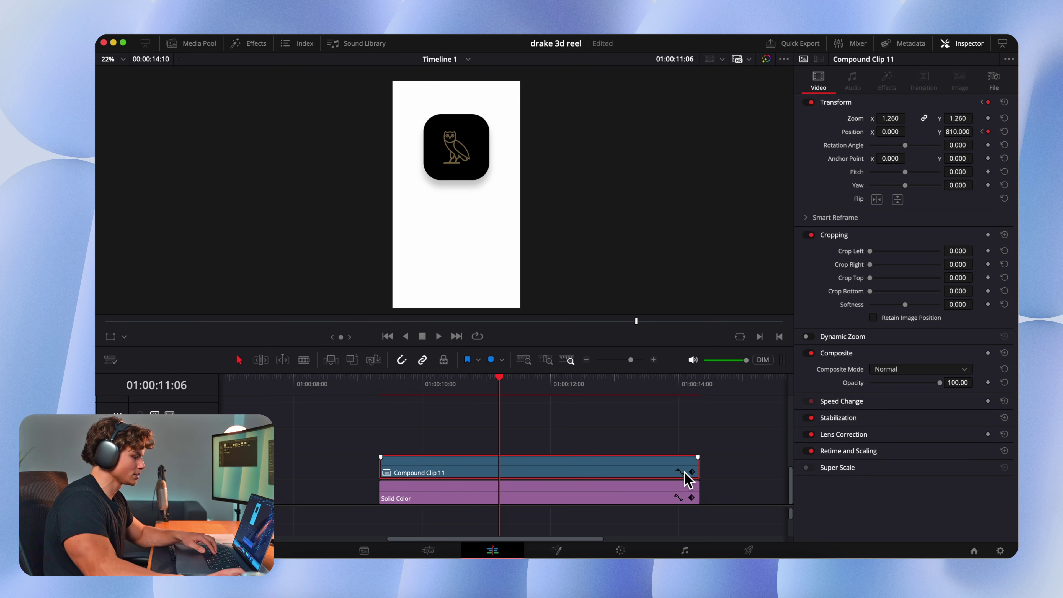
Step: Ease the logo compound clip's Position Y movement in the curve editor and play it back
{"action": "left_click", "coordinate": [678, 472]}
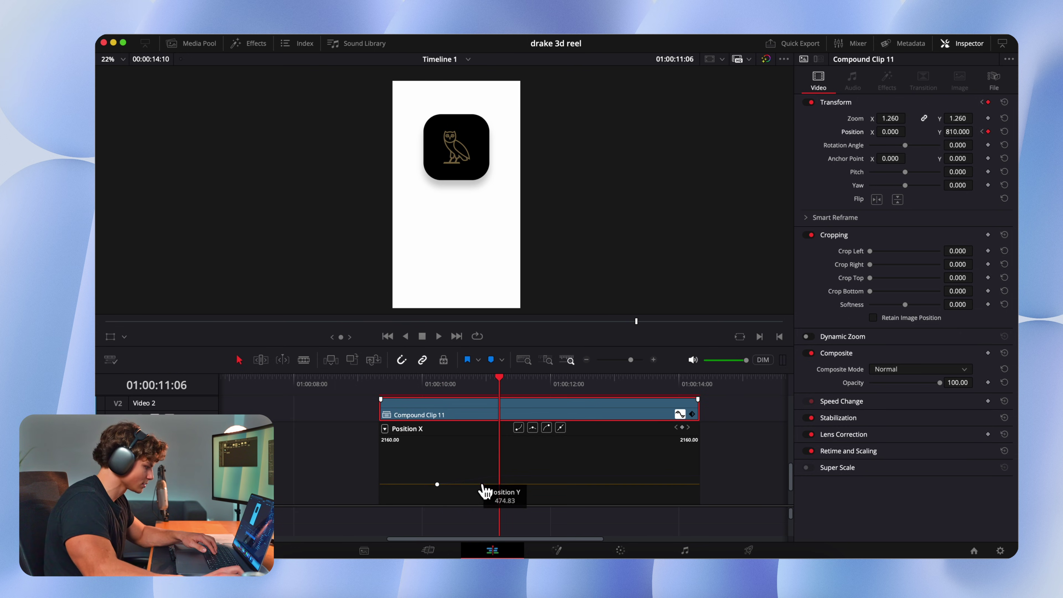
{"action": "key", "text": "super+equal"}
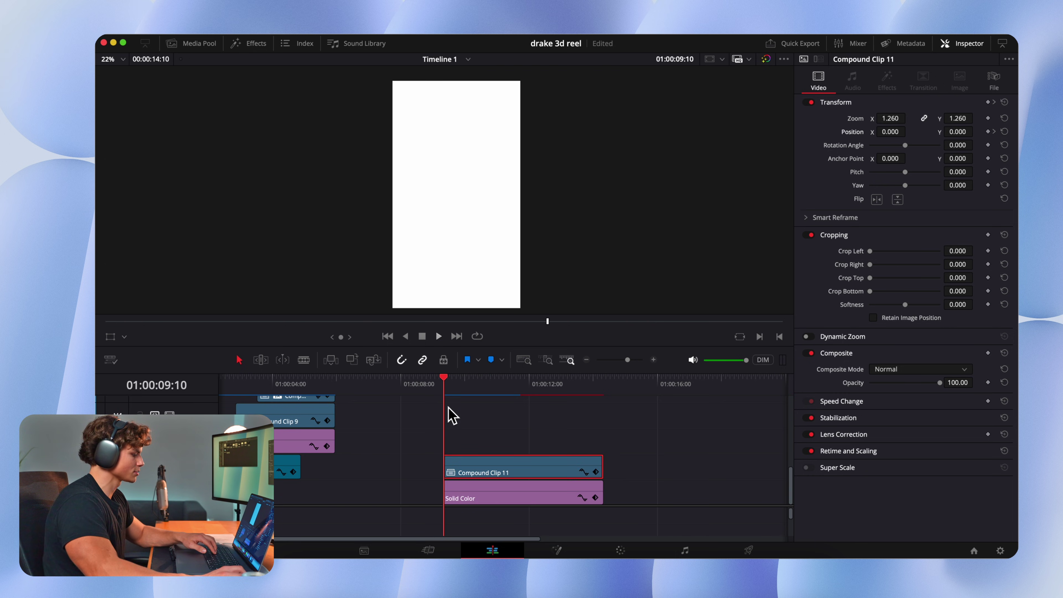
{"action": "key", "text": "space"}
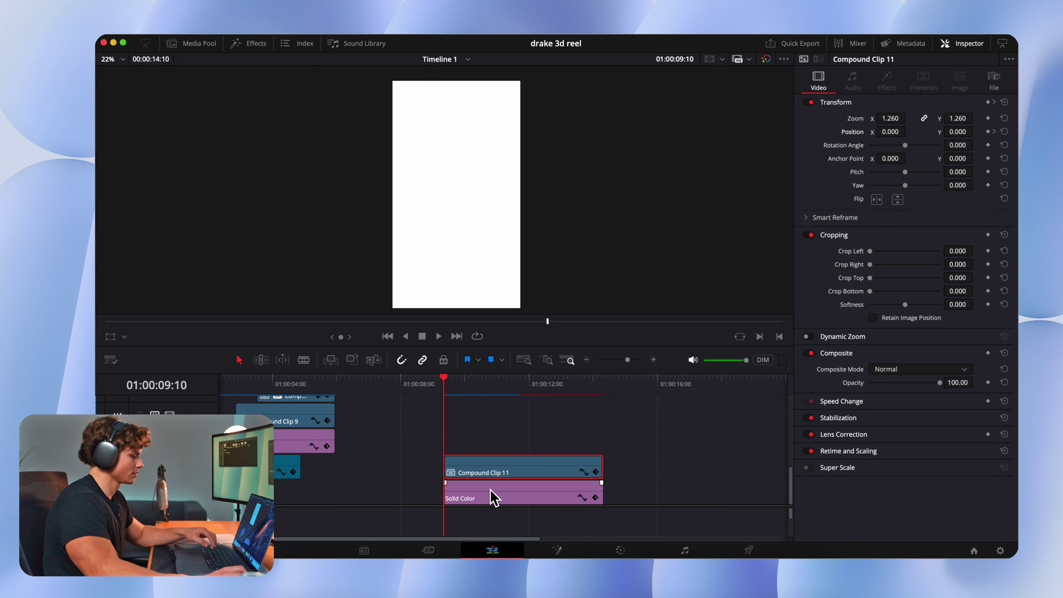
Step: Duplicate the Solid Color clip onto the track above the logo compound clip and change its color to black
{"action": "left_click_drag", "start_coordinate": [490, 503], "coordinate": [491, 444]}
{"action": "left_click", "coordinate": [878, 141]}
{"action": "left_click", "coordinate": [762, 253]}
Step: Convert the black Solid Color clip into a compound clip and lower it to Position Y -2969
{"action": "right_click", "coordinate": [531, 439]}
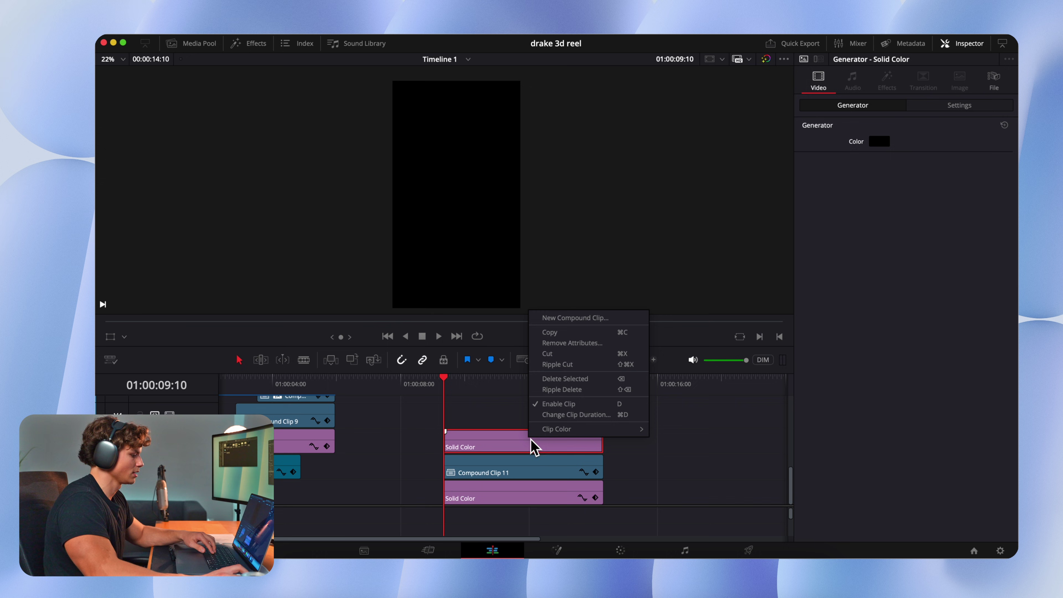
{"action": "left_click", "coordinate": [575, 318]}
{"action": "left_click", "coordinate": [636, 356]}
{"action": "left_click_drag", "start_coordinate": [958, 131], "coordinate": [900, 131]}
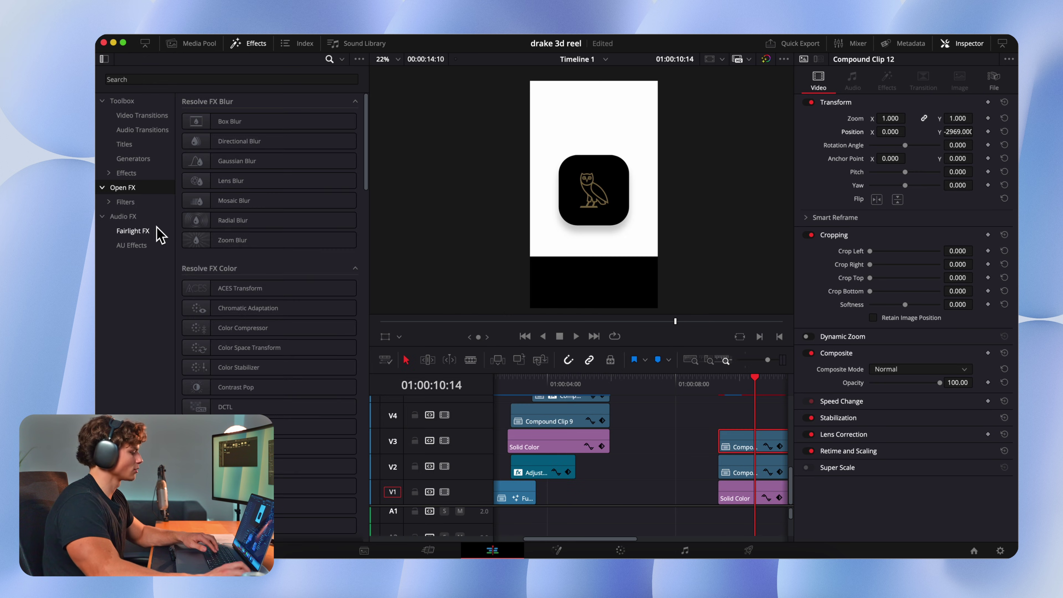
Step: Apply the Waviness effect to the black compound clip and set its waviness type to Horizontal
{"action": "scroll", "coordinate": [290, 311], "scroll_direction": "down", "scroll_amount": 5}
{"action": "scroll", "coordinate": [290, 313], "scroll_direction": "down", "scroll_amount": 10}
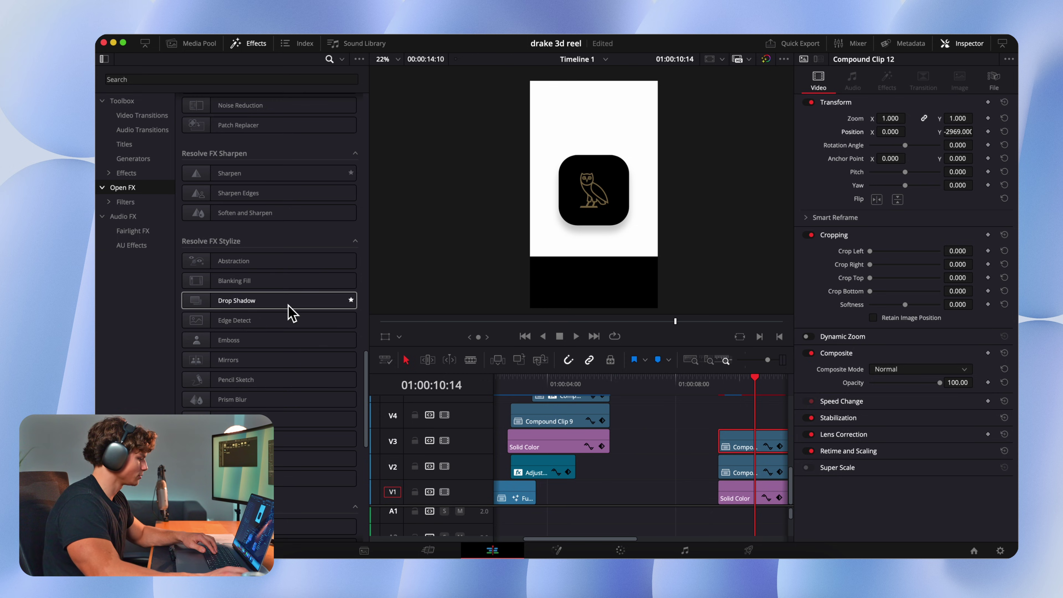
{"action": "left_click_drag", "start_coordinate": [293, 472], "coordinate": [743, 444]}
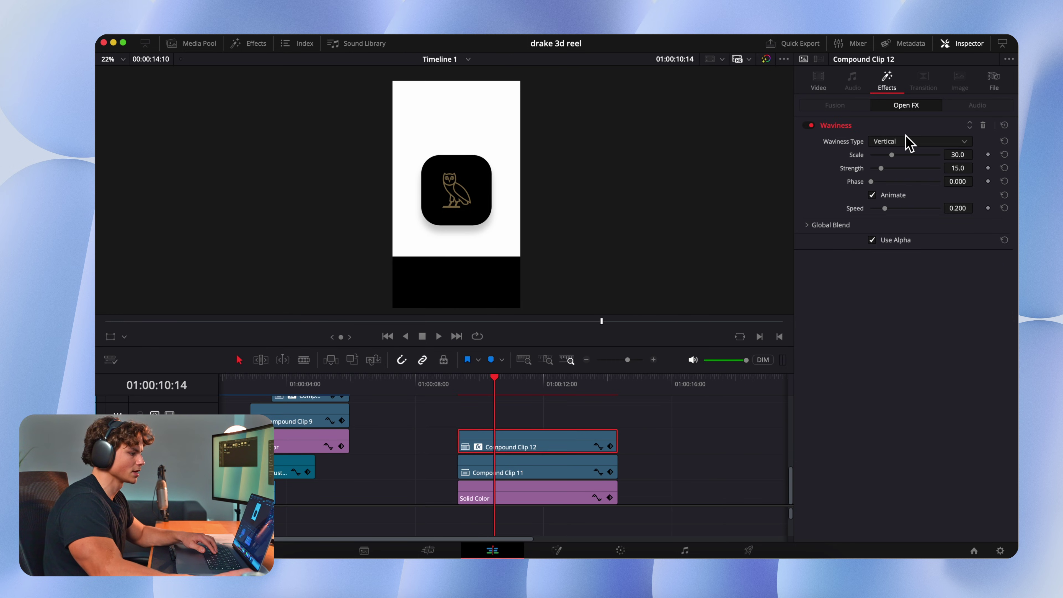
{"action": "left_click", "coordinate": [889, 168]}
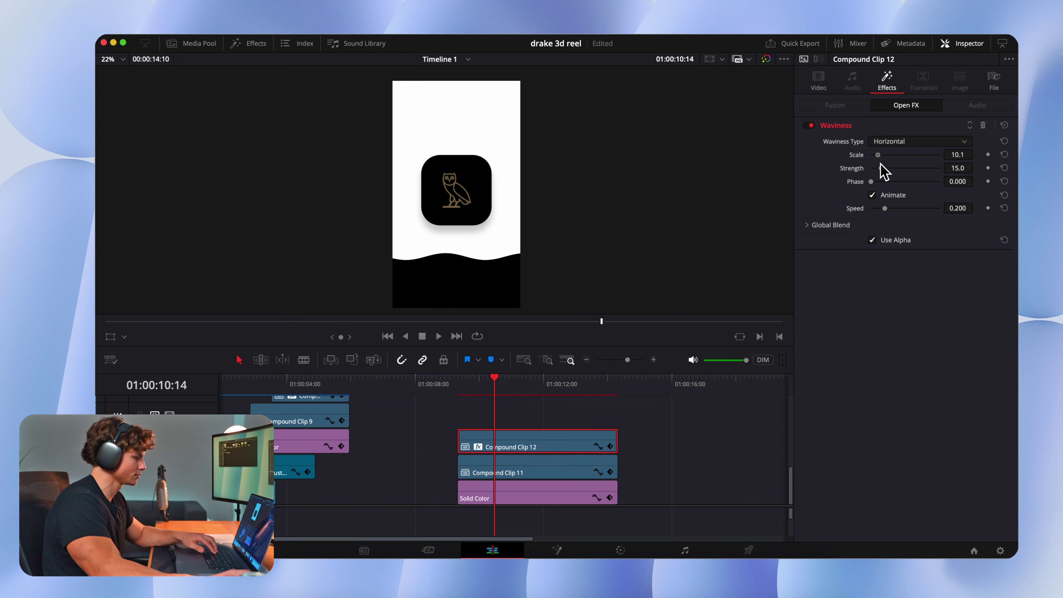
Step: Set the Waviness scale to 4.7, strength to 7.8 and speed to 0.054 while previewing the wave motion
{"action": "left_click_drag", "start_coordinate": [496, 387], "coordinate": [457, 351]}
{"action": "left_click", "coordinate": [438, 336]}
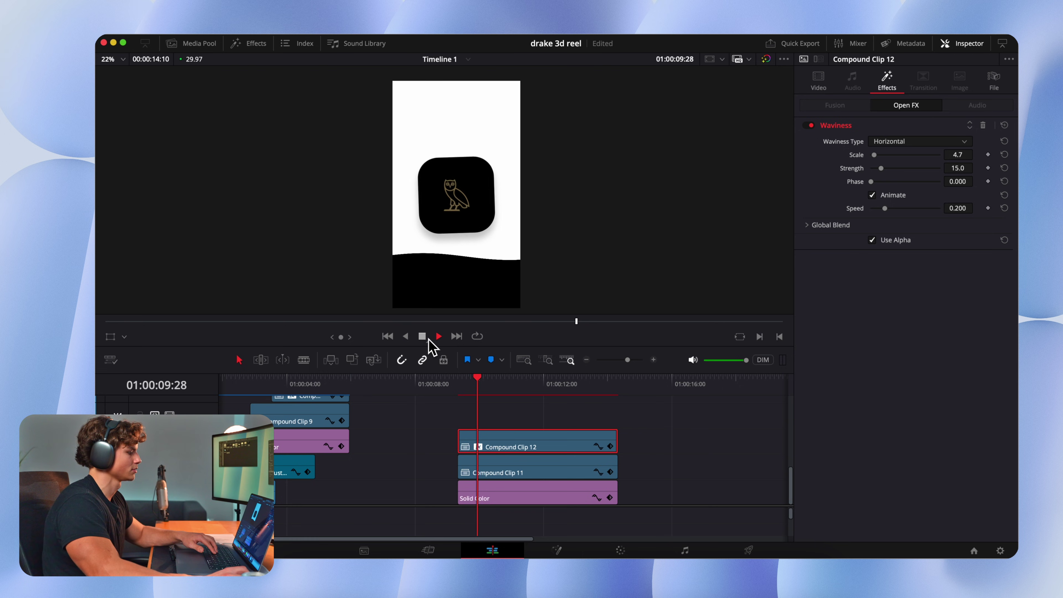
{"action": "left_click", "coordinate": [428, 339]}
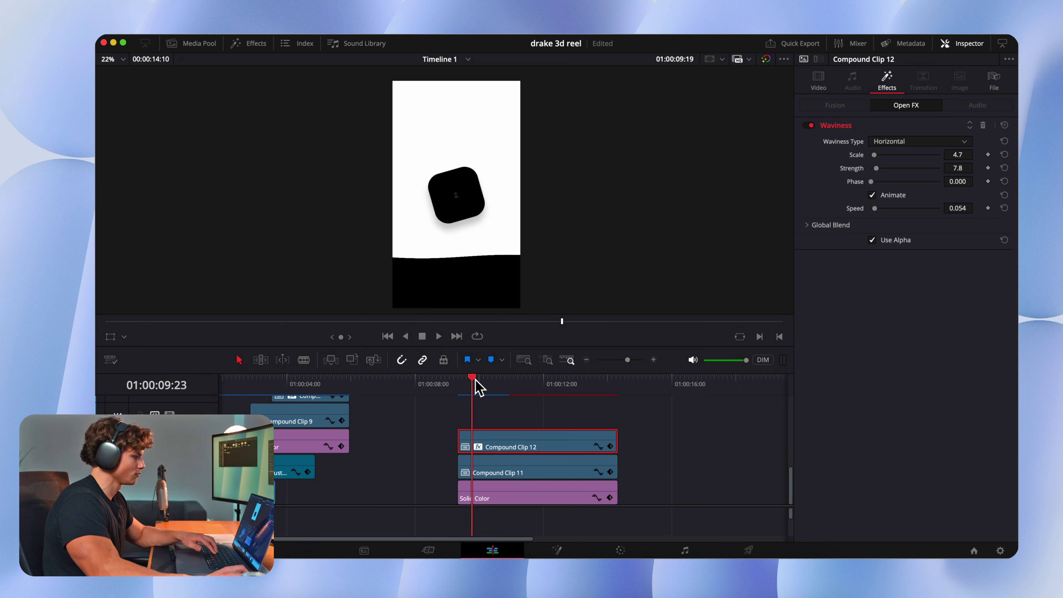
Step: Keyframe the black wave's Position Y at -3853 at 01:00:10:07 and raise it at 01:00:11:06, matching the logo's movement
{"action": "left_click_drag", "start_coordinate": [477, 385], "coordinate": [489, 383]}
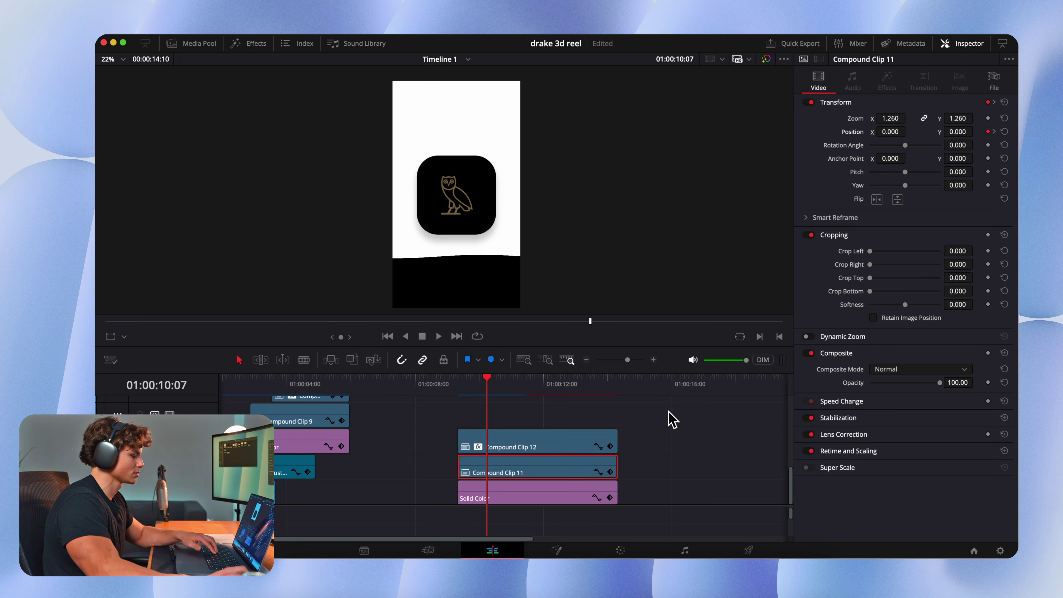
{"action": "left_click", "coordinate": [542, 443]}
{"action": "left_click_drag", "start_coordinate": [957, 145], "coordinate": [941, 145]}
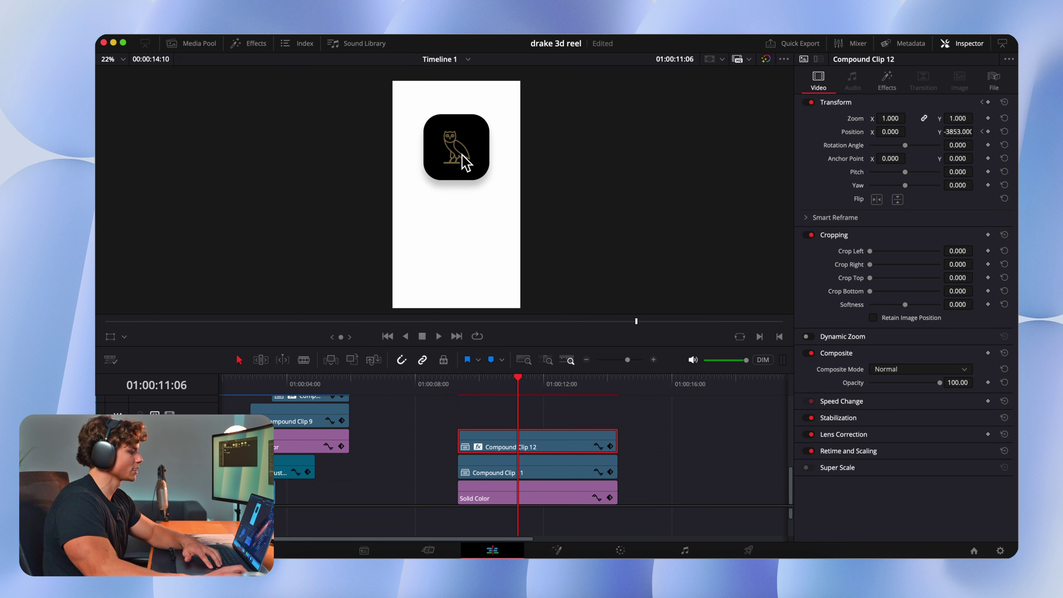
{"action": "left_click_drag", "start_coordinate": [958, 132], "coordinate": [974, 131]}
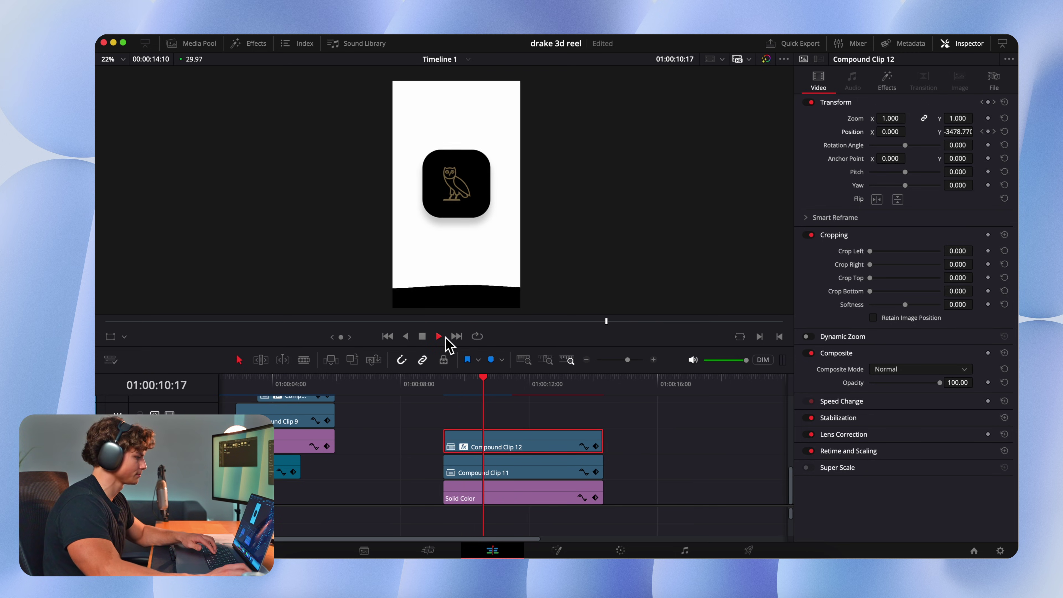
Step: Place the Follow button animation clip on the track above the black wave, starting at 01:00:11:05
{"action": "left_click_drag", "start_coordinate": [444, 341], "coordinate": [575, 452]}
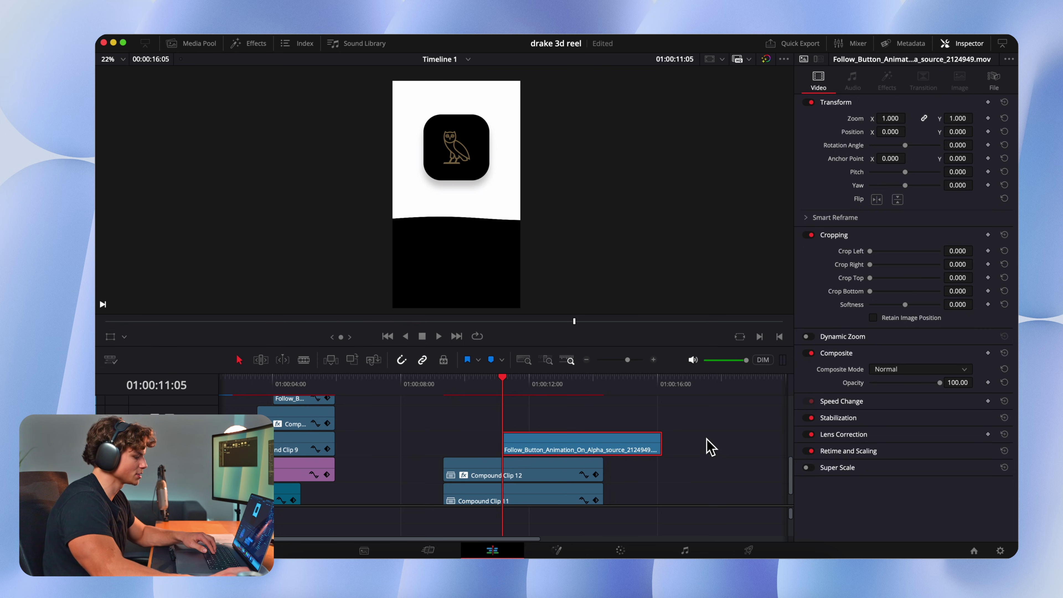